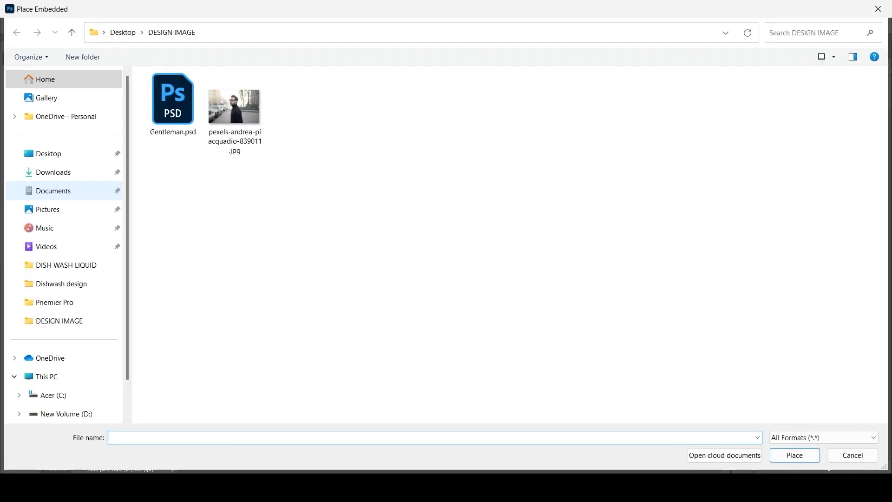
Step: Place the JPG photo of the man as an embedded image and enlarge it to cover the whole canvas
double_click(236, 119)
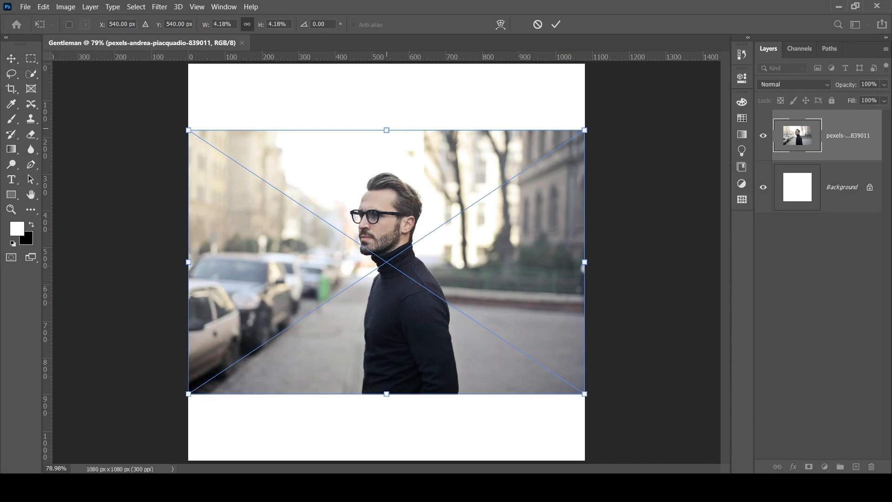
drag(387, 130, 406, 53)
drag(386, 394, 386, 458)
key(Return)
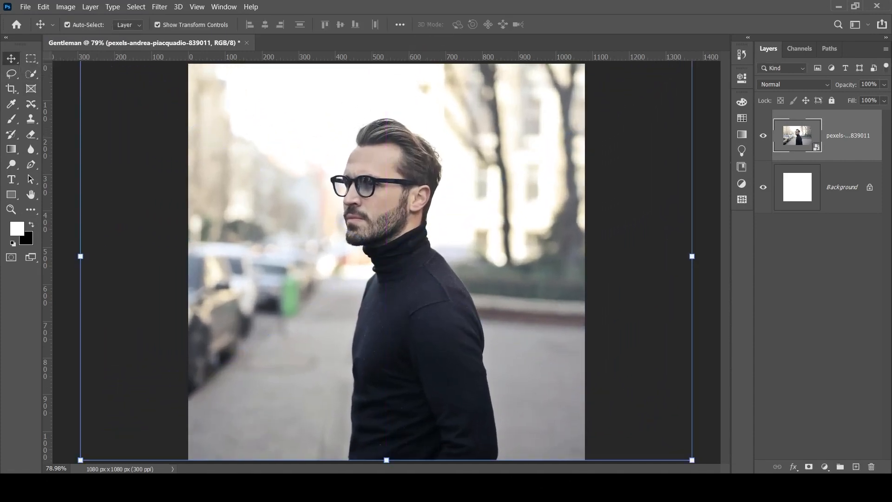
Step: Select the man with Select Subject and add the missing front glasses lens using the Quick Selection tool
key(w)
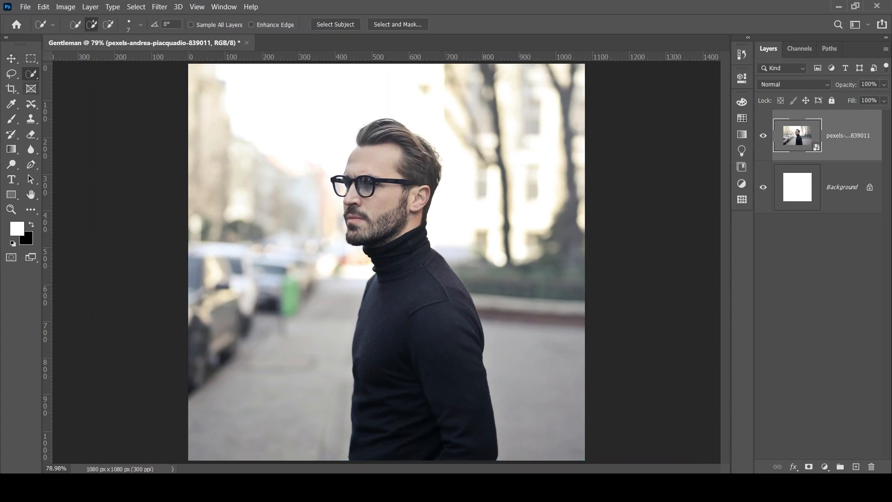
right_click(31, 74)
click(65, 84)
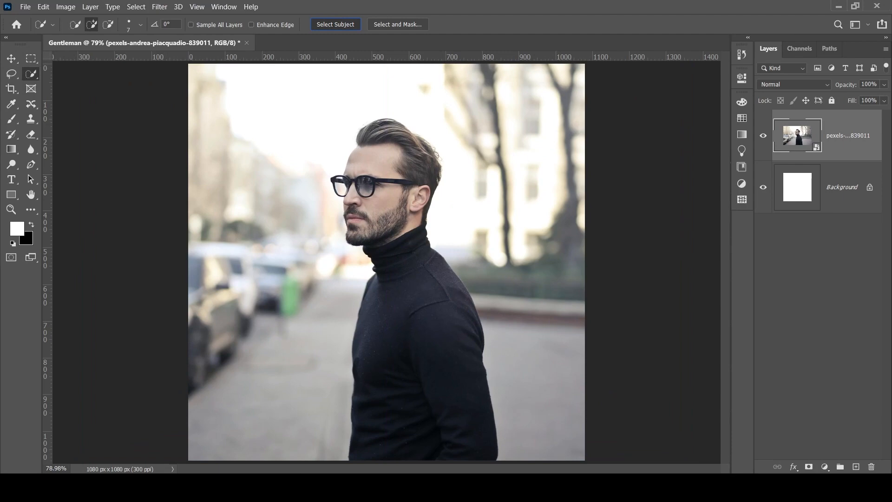
right_click(31, 74)
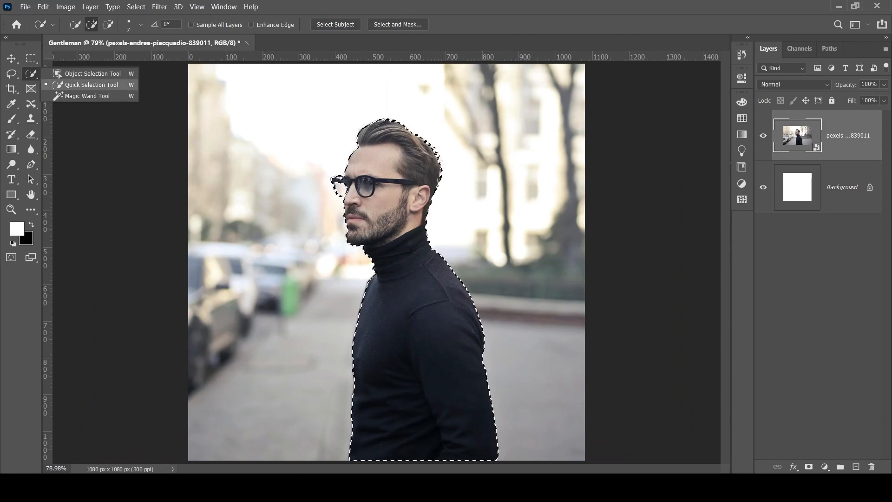
key(Escape)
scroll(347, 180, up, 8)
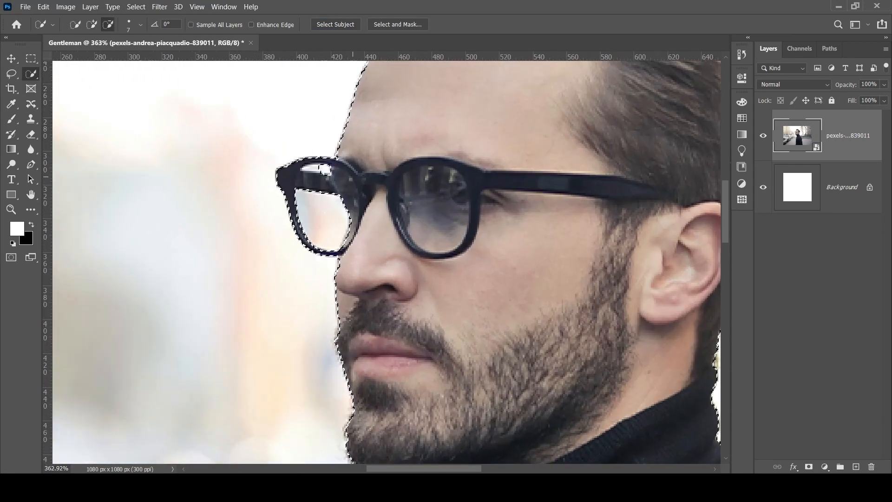
mouse_move(325, 182)
mouse_down()
mouse_move(305, 195)
mouse_move(321, 218)
mouse_move(316, 241)
mouse_move(328, 249)
mouse_up()
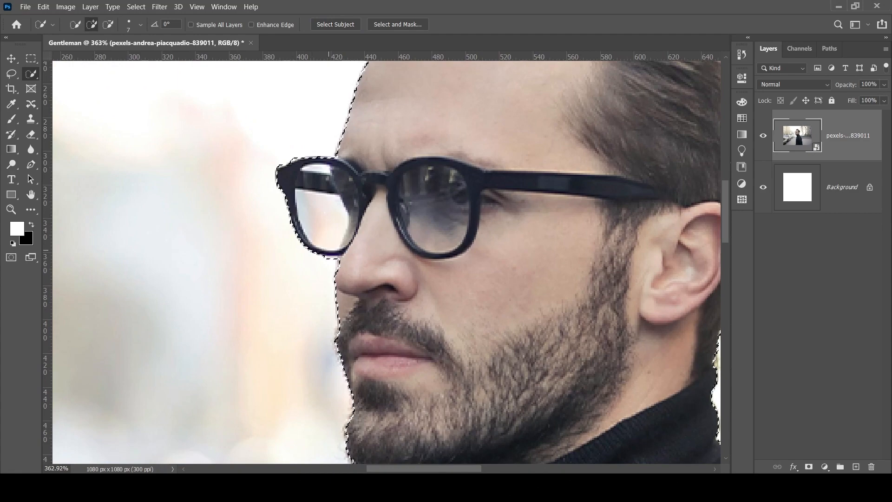
scroll(350, 174, down, 8)
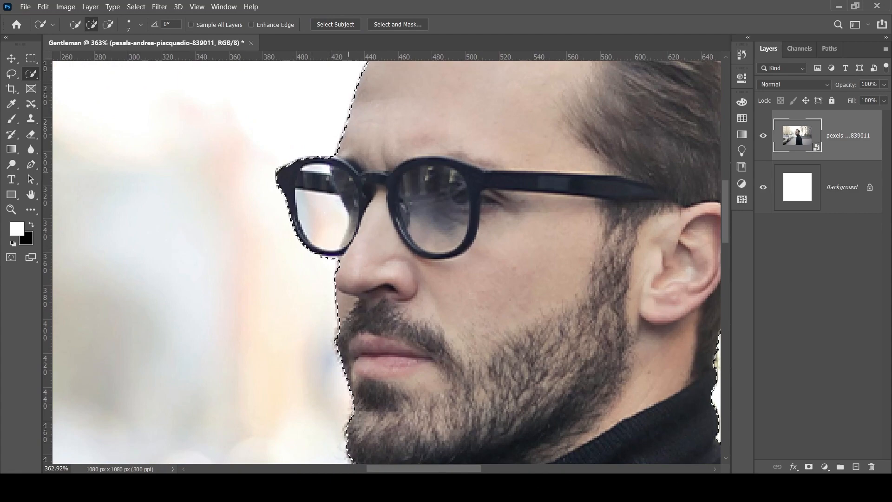
scroll(367, 209, down, 5)
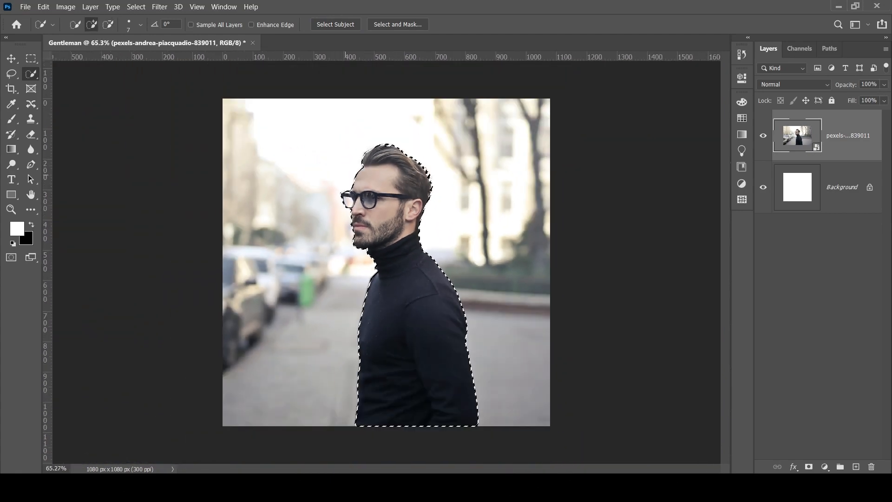
Step: Copy the selected man to a new layer and delete the placed photo layer
key(ctrl+j)
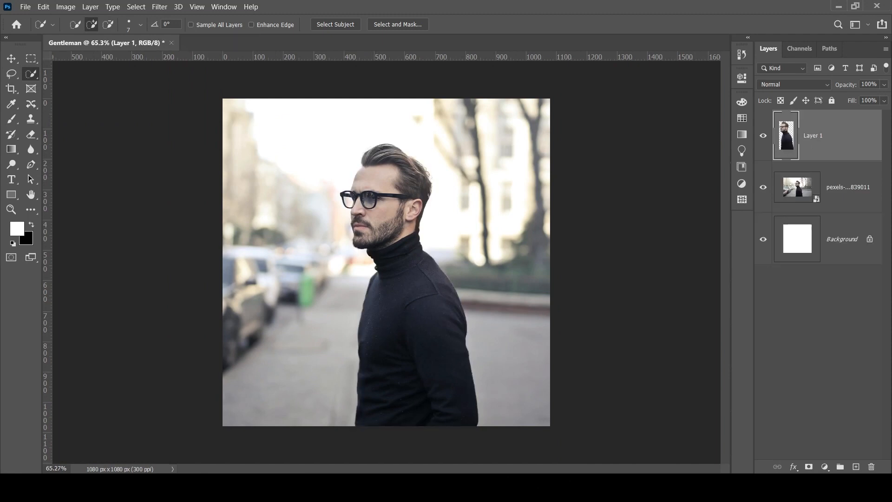
click(846, 187)
key(Delete)
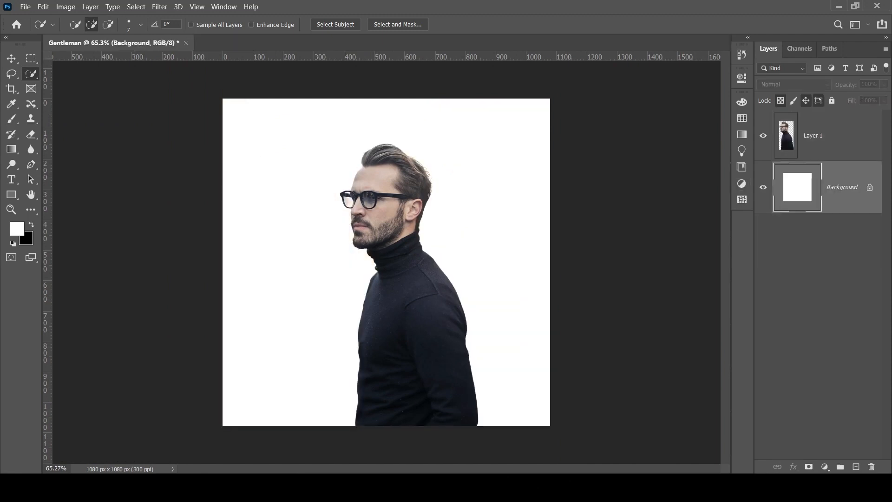
Step: Convert the cut-out man on Layer 1 to a smart object
key(v)
click(851, 149)
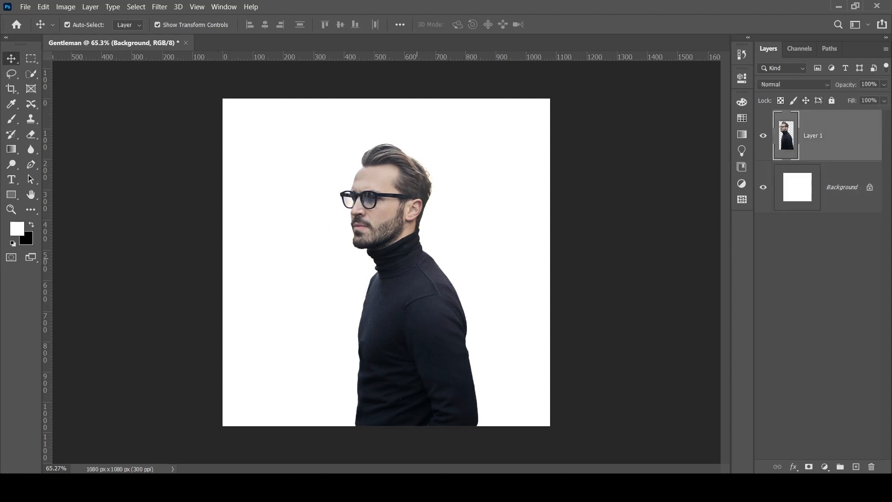
right_click(850, 149)
click(737, 150)
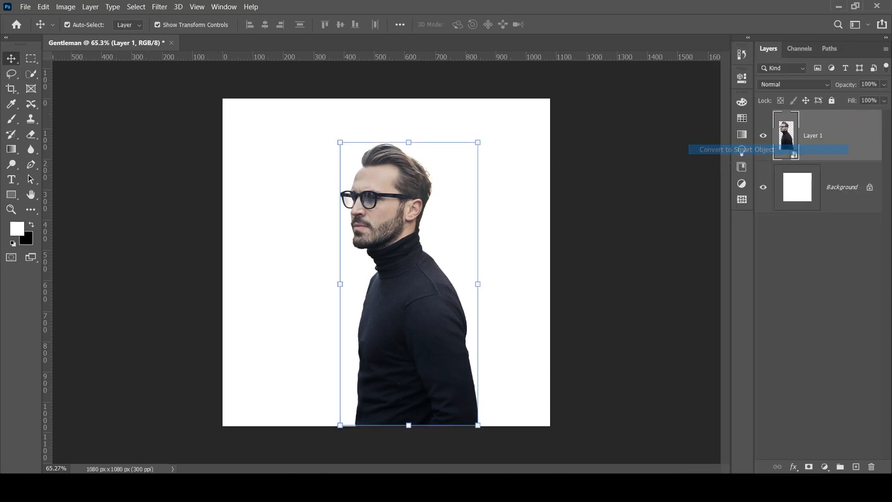
Step: Flip the man horizontally and move him up and slightly left, near the middle of the canvas
key(ctrl+t)
right_click(393, 257)
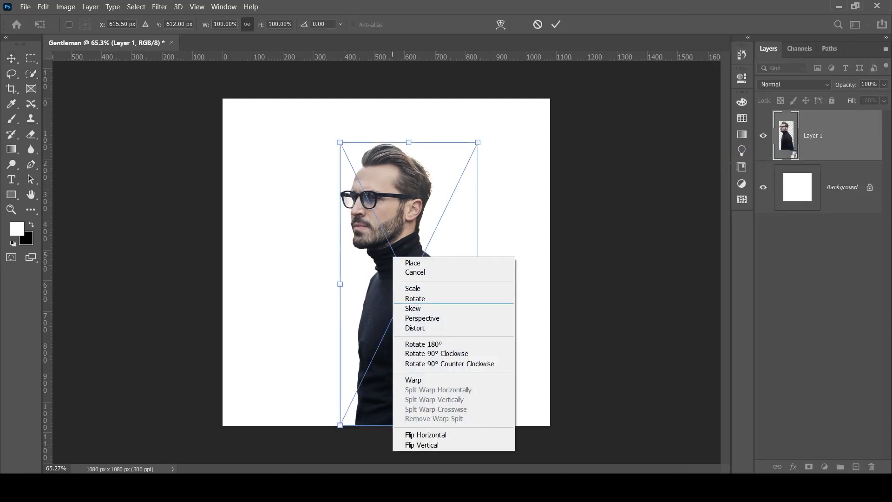
click(425, 435)
drag(412, 317, 399, 288)
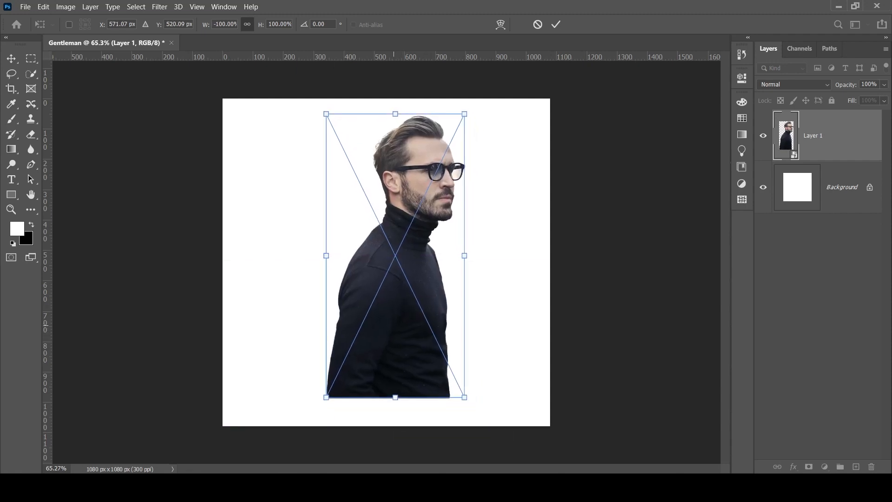
key(Return)
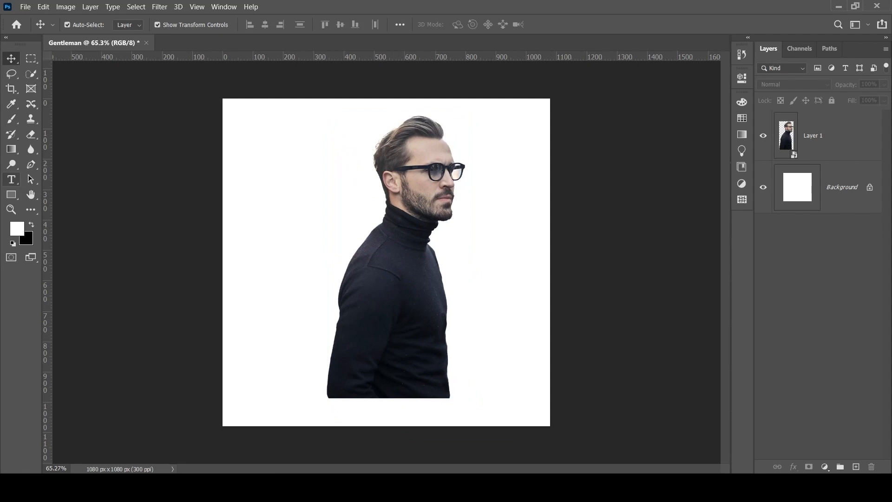
Step: Add the text GENTLEMAN in Arial Bold beside the man and set its size to 30 pt
click(11, 180)
click(70, 182)
click(333, 228)
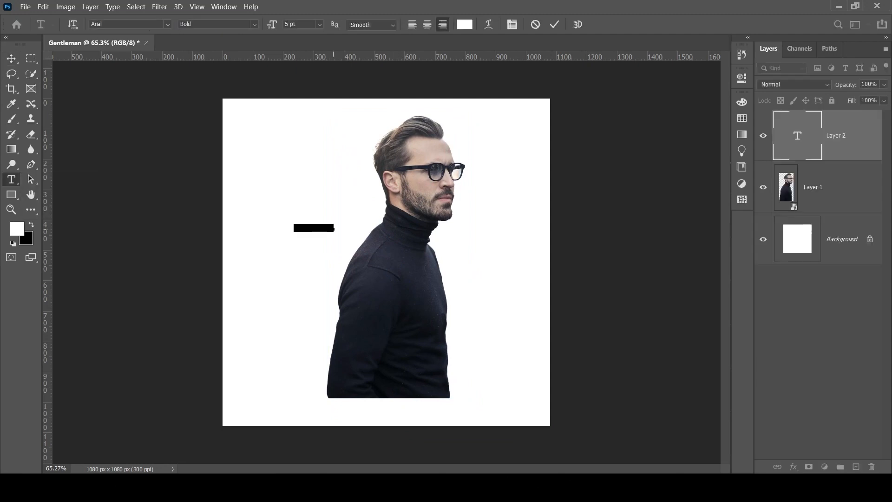
key(BackSpace)
key(ctrl+a)
drag(272, 24, 284, 24)
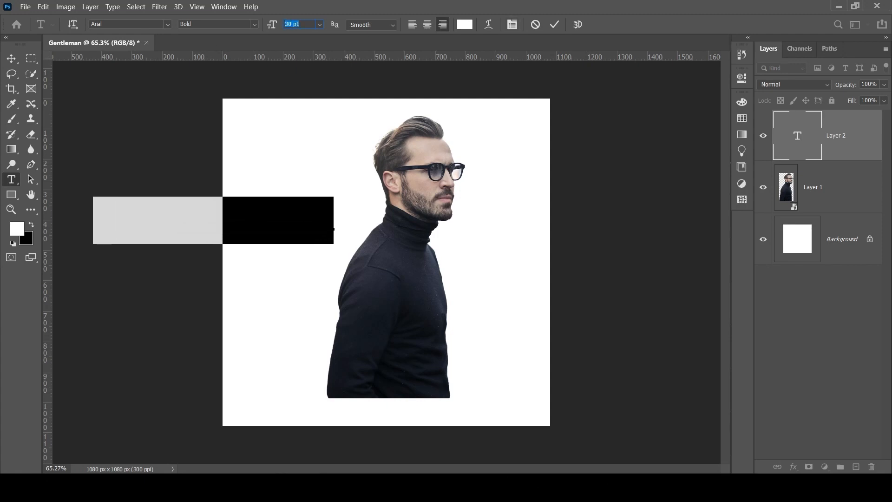
Step: Set the GENTLEMAN text colour to black (000000) and move the text right, across the man's neck
click(464, 24)
text(000000)
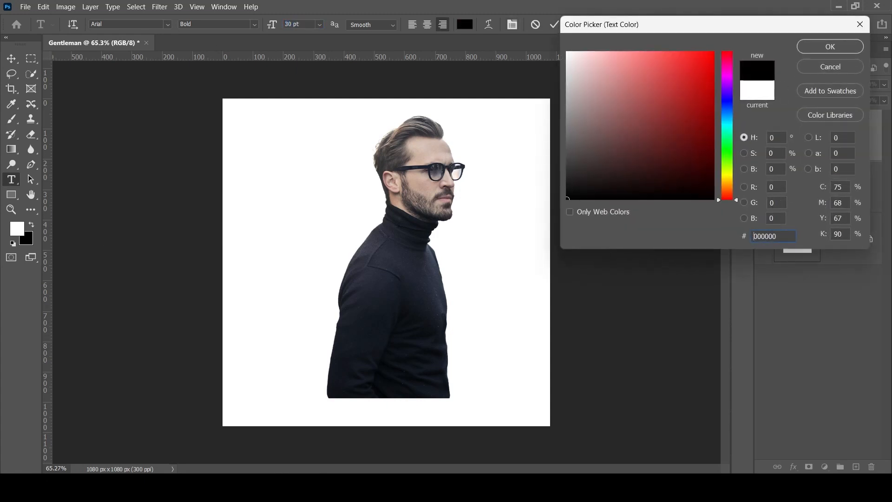
key(Return)
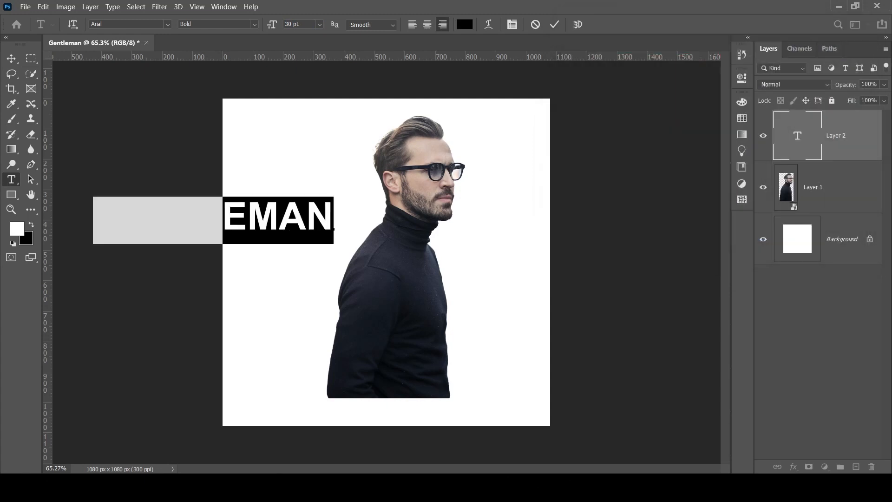
key(ctrl+Return)
key(v)
drag(259, 223, 400, 230)
Step: Change the font of the GENTLEMAN text to Alfa Slab One
double_click(399, 231)
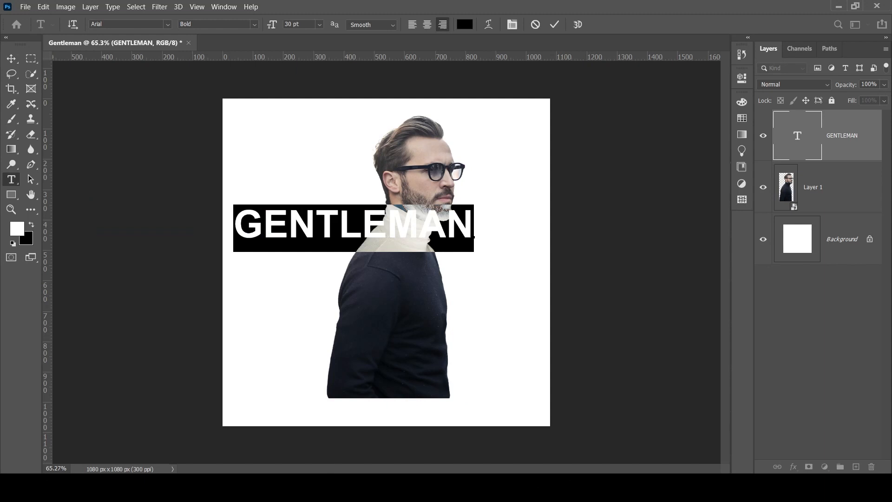
click(168, 25)
key(Down)
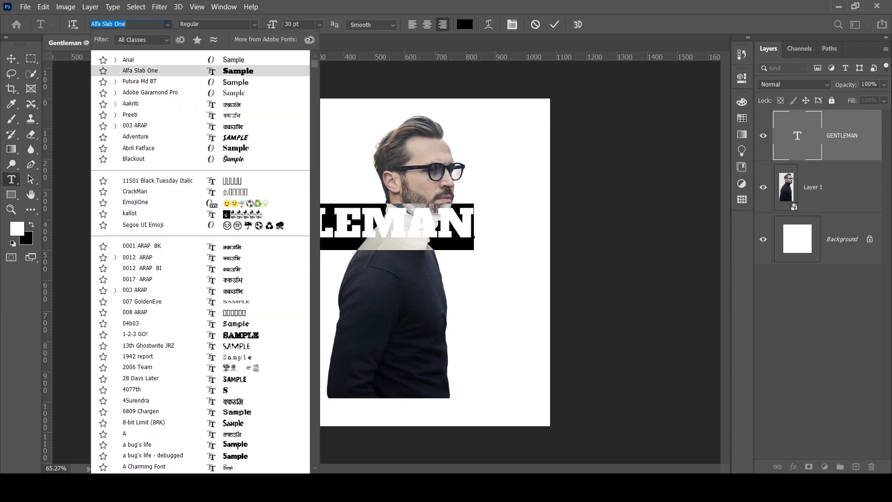
key(Return)
click(11, 58)
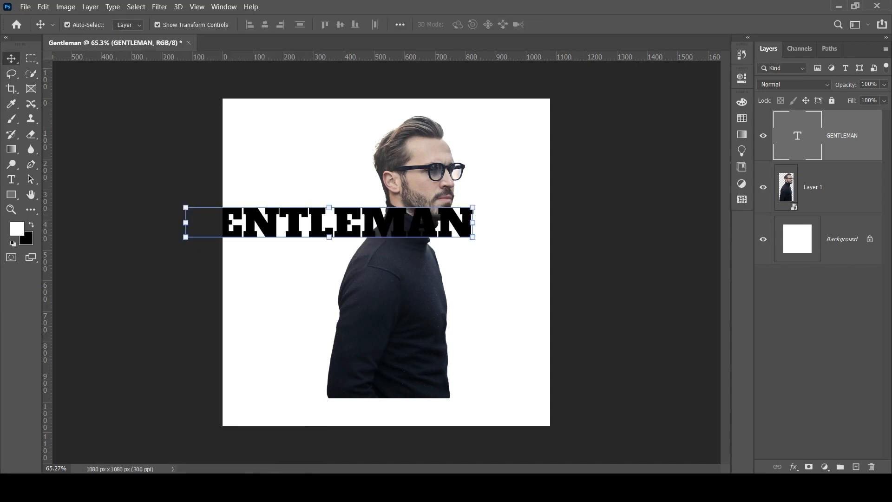
Step: Rotate the GENTLEMAN text 90°, stretch its height to about 120%, and place it vertically over the man's body
key(ctrl+t)
drag(486, 251, 385, 356)
drag(349, 215, 345, 258)
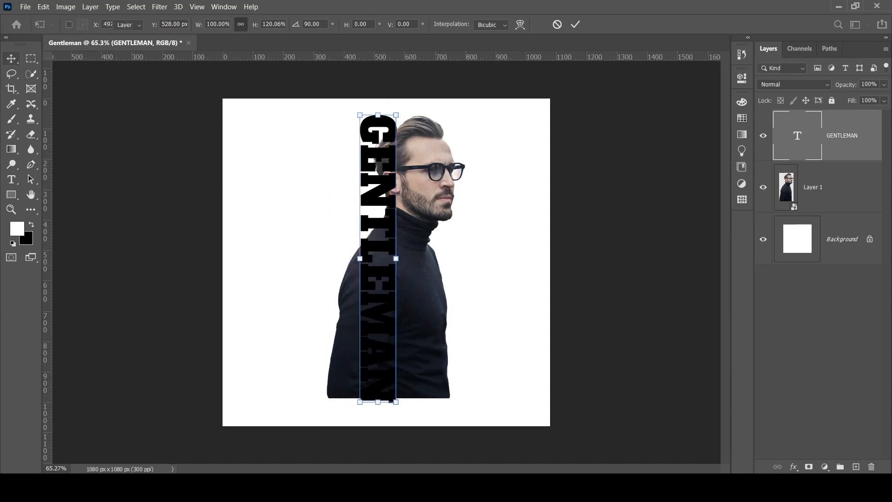
key(Return)
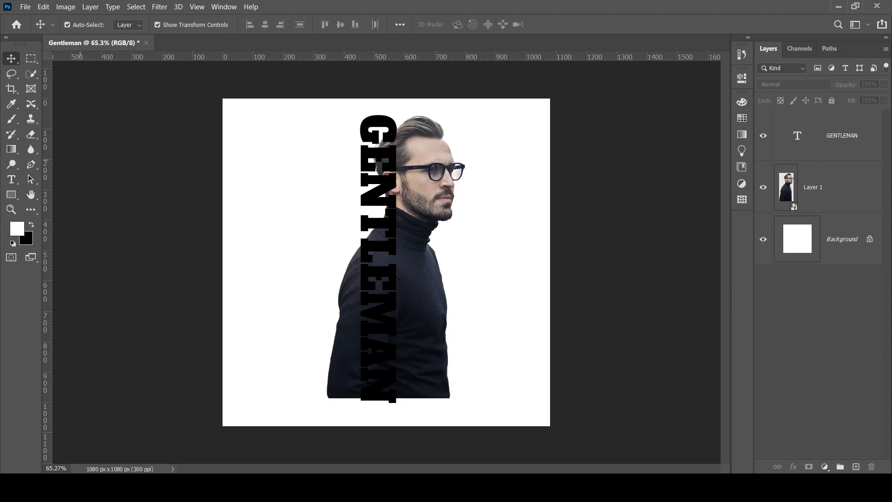
Step: Move the vertical GENTLEMAN text slightly right over the man and set its font size to 35 pt
mouse_move(378, 145)
mouse_down()
mouse_move(354, 148)
mouse_move(404, 132)
mouse_move(394, 132)
mouse_move(395, 118)
mouse_move(388, 149)
mouse_up()
double_click(387, 137)
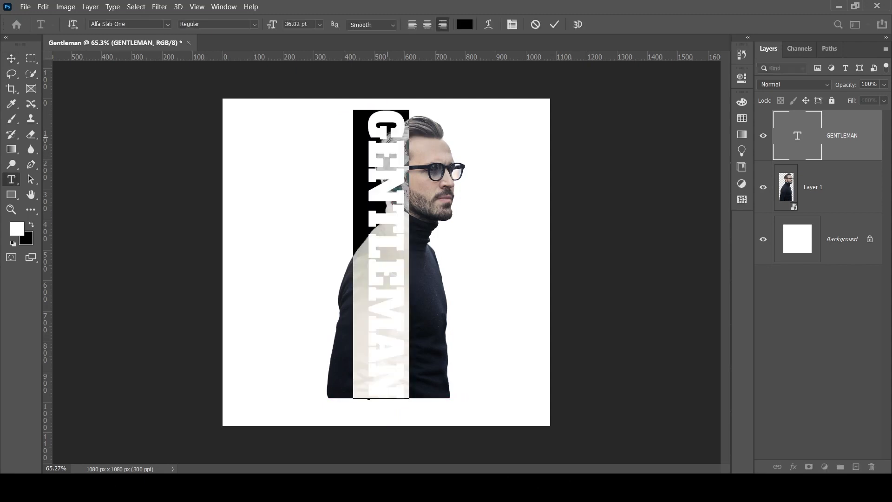
key(Down)
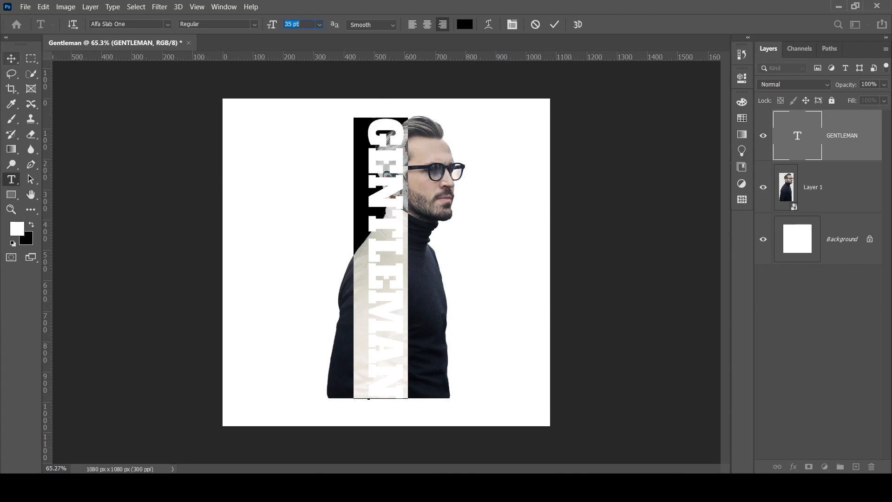
click(11, 59)
click(164, 199)
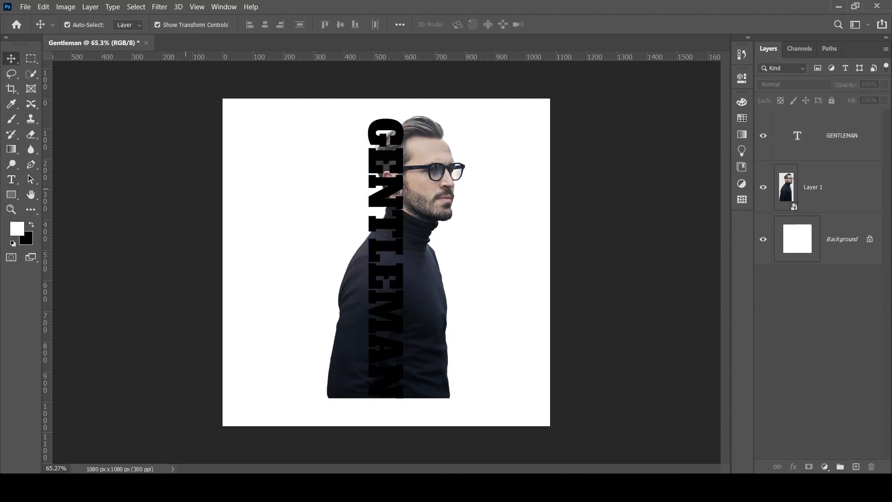
Step: Duplicate the man's Layer 1 and move the copy above the GENTLEMAN text layer
click(360, 299)
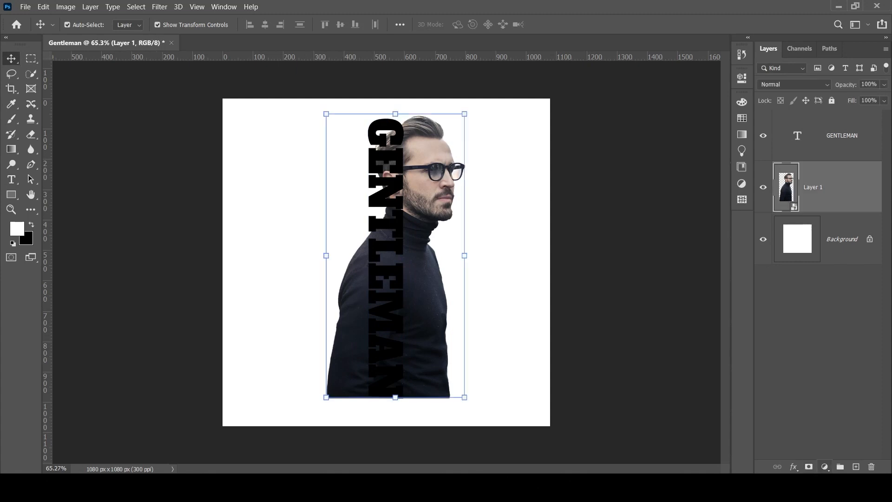
key(ctrl+j)
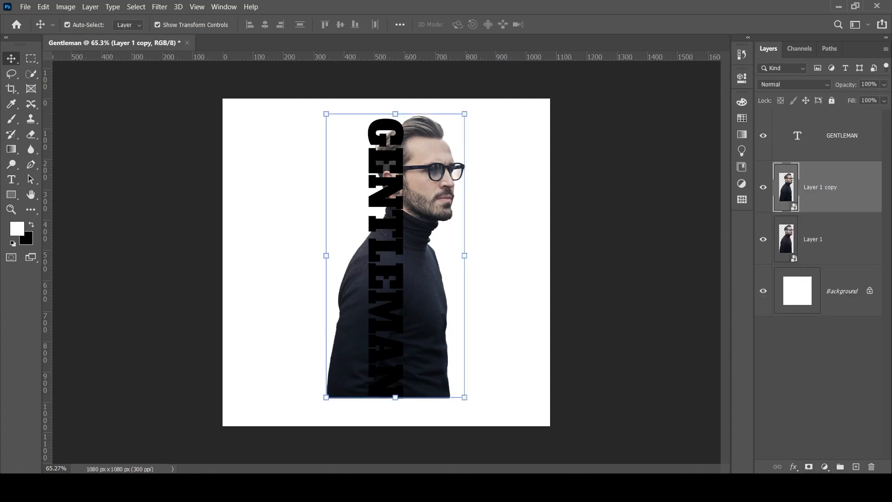
drag(838, 188, 838, 125)
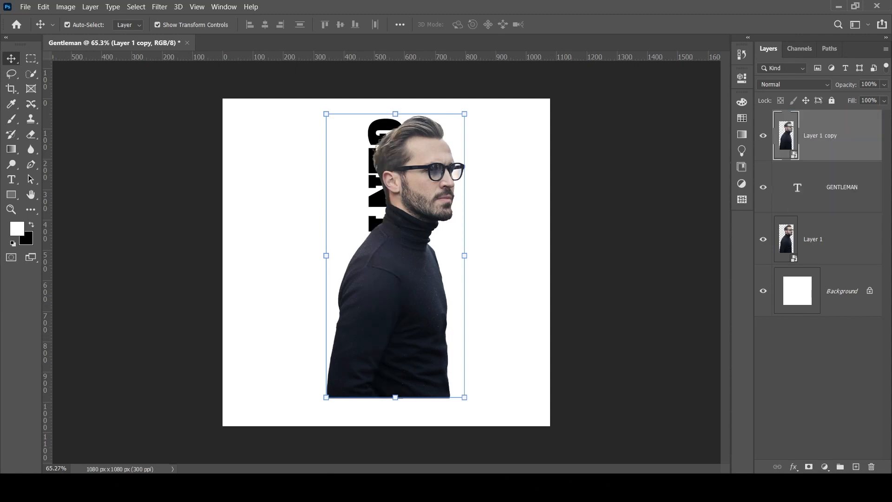
Step: Hide the Layer 1 copy and add a layer mask to the original Layer 1
click(764, 136)
click(839, 240)
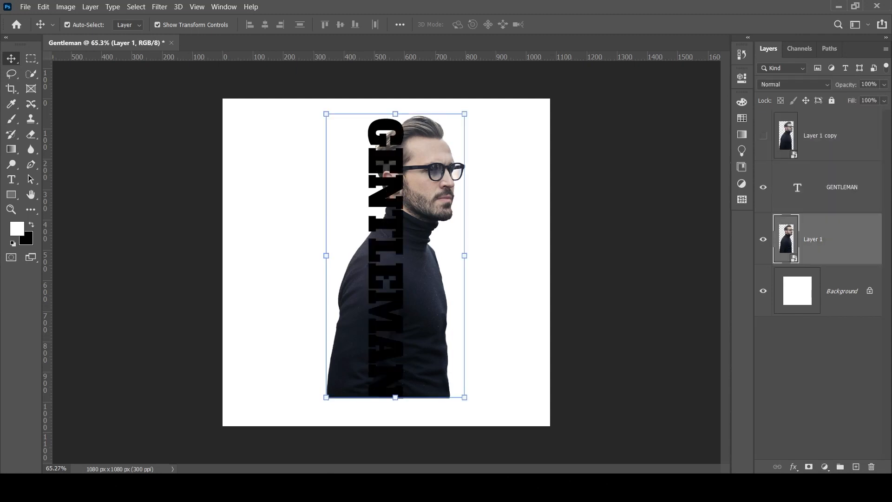
click(809, 466)
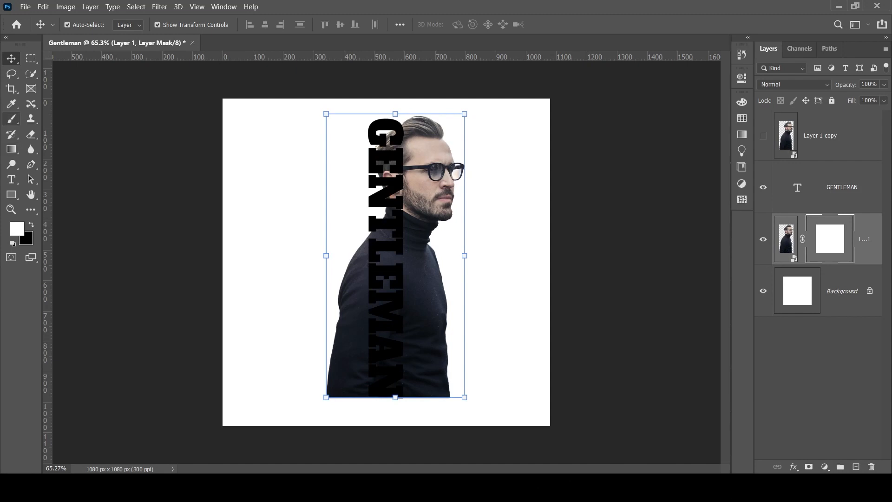
Step: Paint black on Layer 1's mask with a soft 125 px brush to hide the man's body left of the GENTLEMAN text
key(b)
key(x)
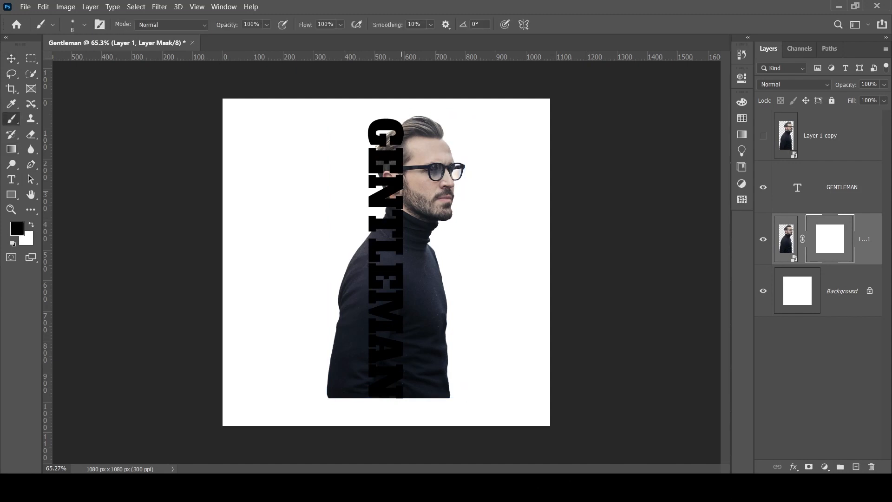
key(bracketright)
key(bracketright)
key(bracketright)
key(bracketright)
key(bracketright)
key(bracketright)
key(bracketright)
mouse_move(354, 249)
mouse_down()
mouse_move(341, 395)
mouse_move(345, 254)
mouse_move(368, 395)
mouse_move(376, 251)
mouse_move(374, 398)
mouse_move(379, 234)
mouse_move(381, 334)
mouse_up()
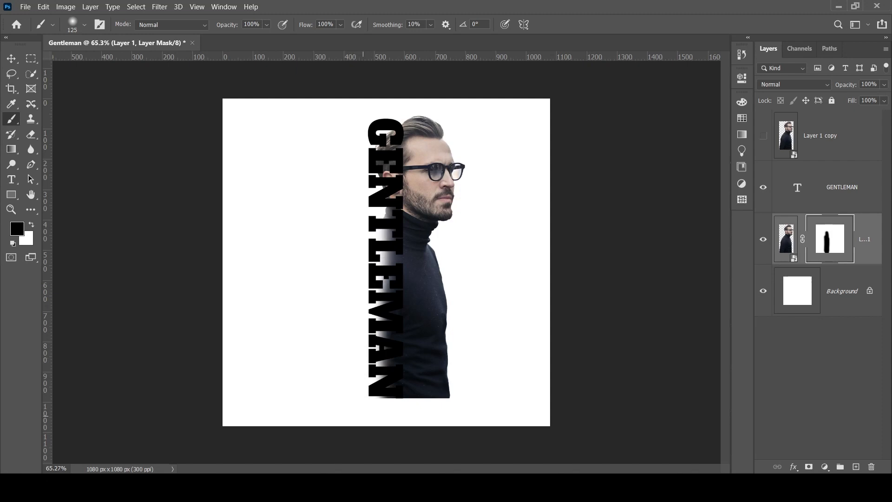
drag(363, 416, 377, 380)
Step: Clip Layer 1 copy to the GENTLEMAN text layer and make the copy visible
key(ctrl+alt+g)
click(764, 136)
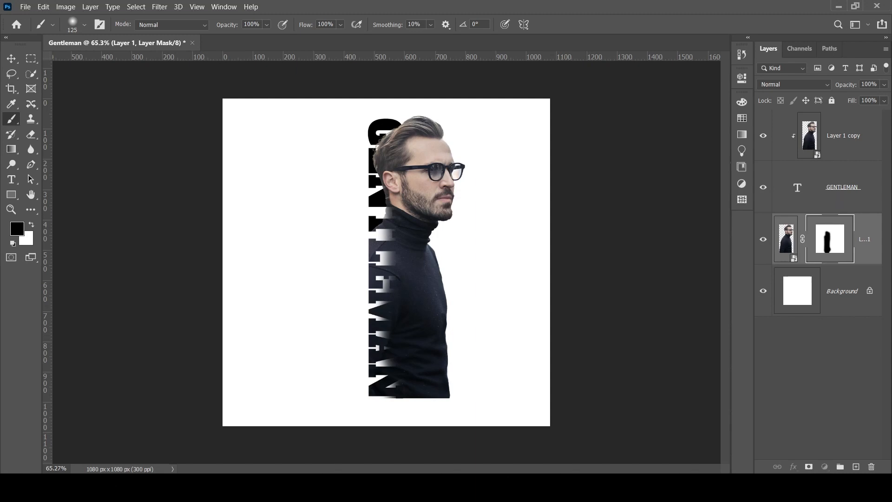
scroll(384, 248, up, 3)
Step: Add a white 2 px outside stroke at 91% opacity to the GENTLEMAN text layer and clear the selection
click(798, 187)
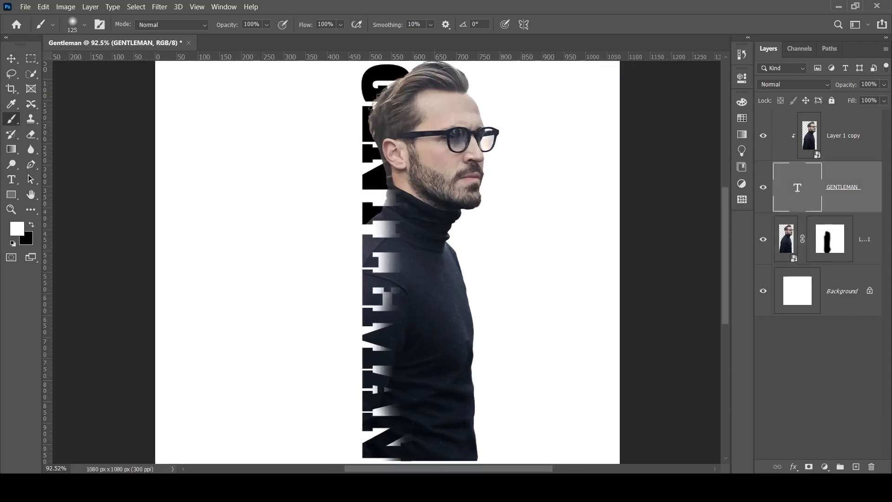
key(ctrl+0)
ctrl+click(798, 187)
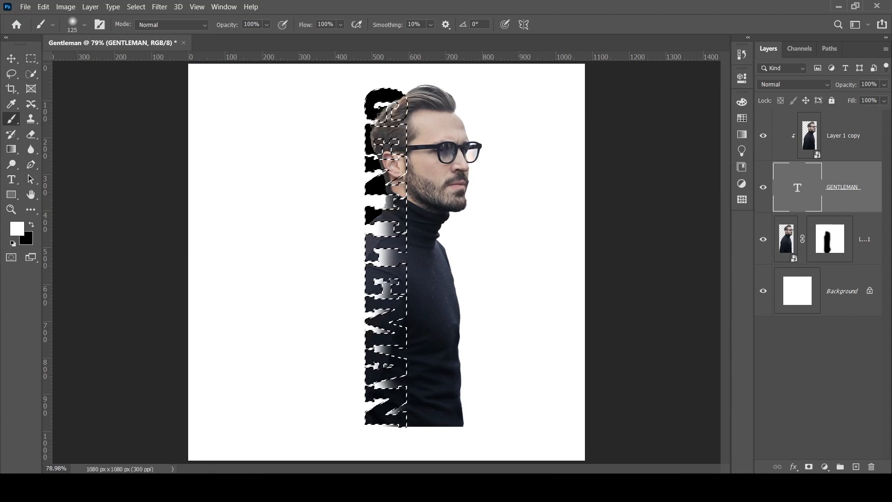
double_click(870, 187)
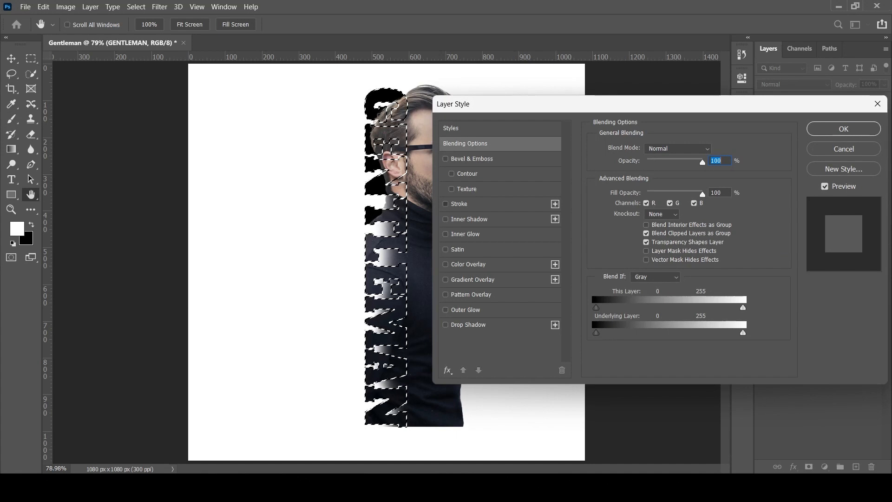
click(459, 204)
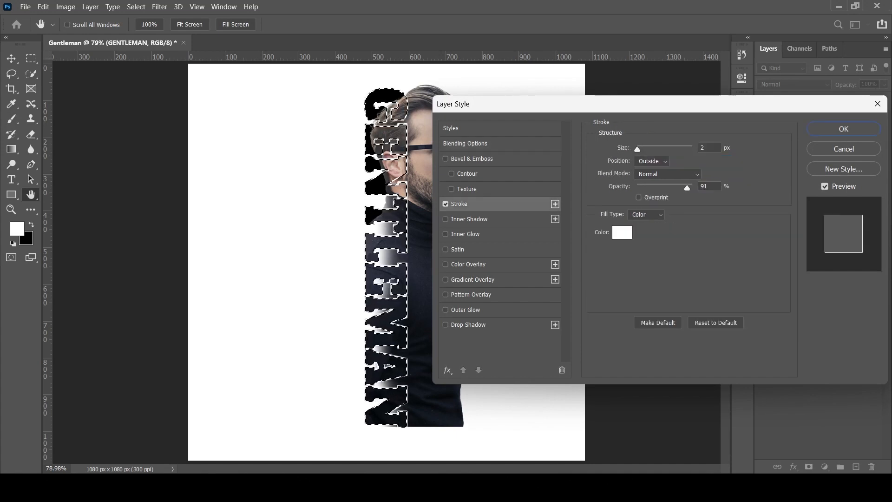
key(Return)
key(b)
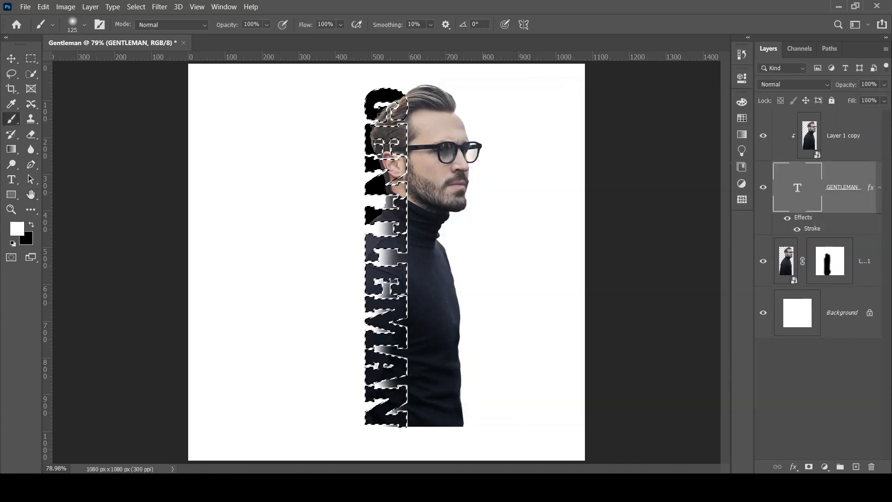
key(ctrl+d)
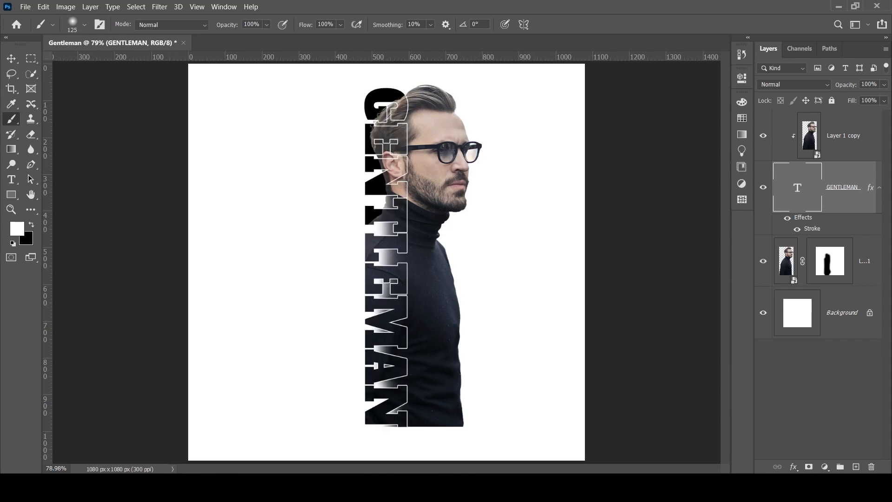
Step: Change the GENTLEMAN text color to light grey #e1e1e1 and deselect the layer
click(12, 58)
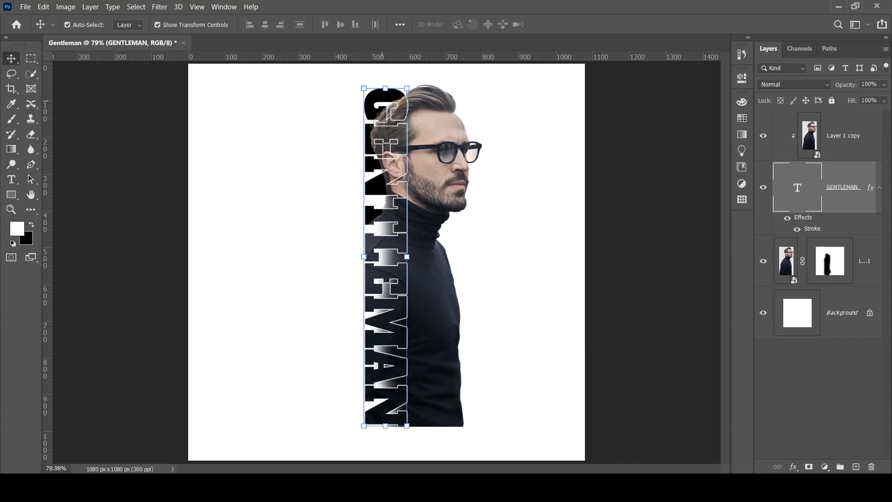
double_click(797, 187)
click(465, 24)
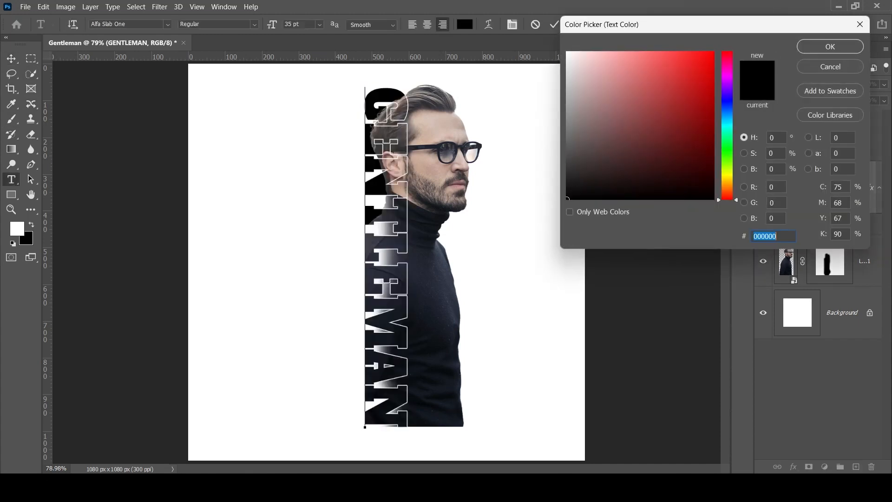
drag(587, 70, 568, 69)
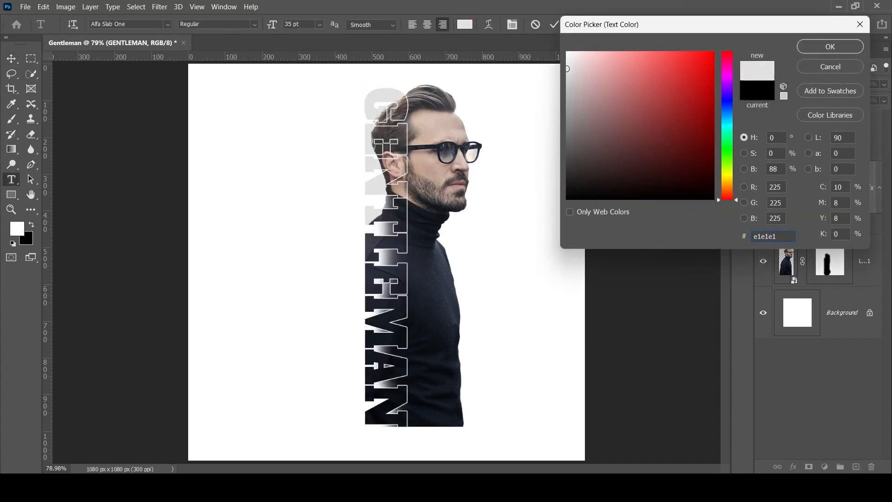
click(830, 46)
click(11, 58)
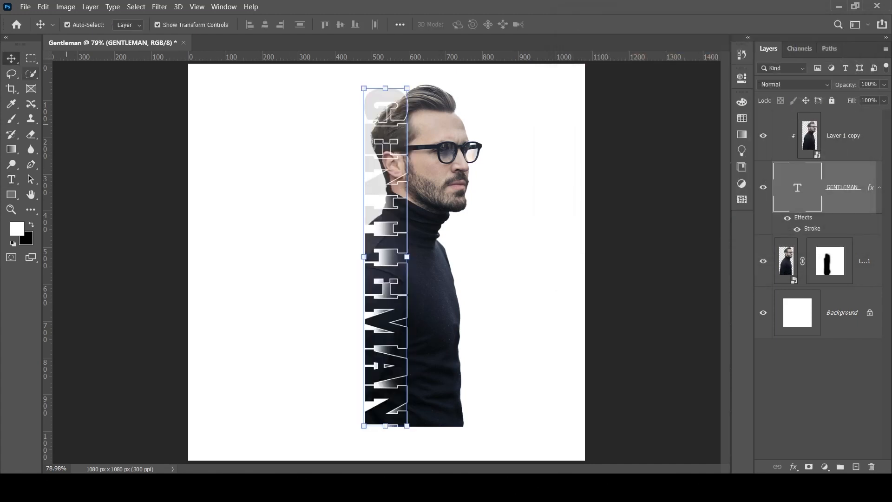
click(480, 267)
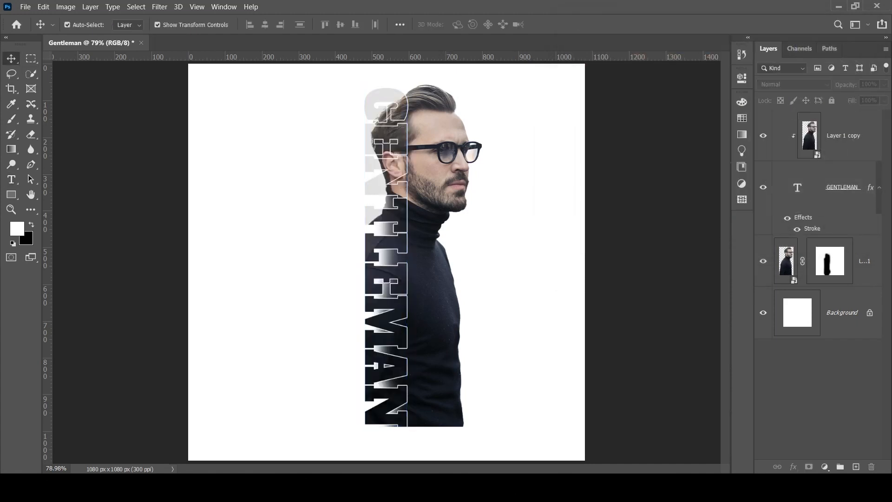
Step: On Layer 1's mask, use a harder 15 px brush to hide the strip below the final N and restore the sweater in its right-hand notch
click(763, 261)
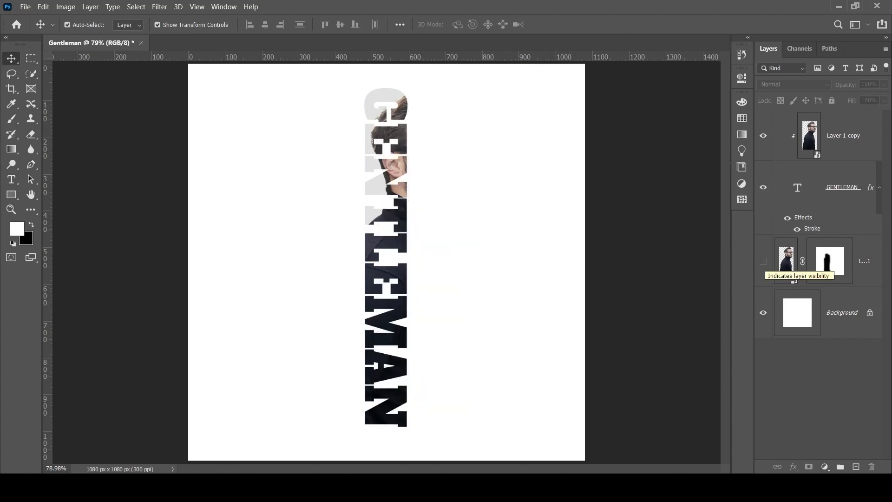
click(764, 261)
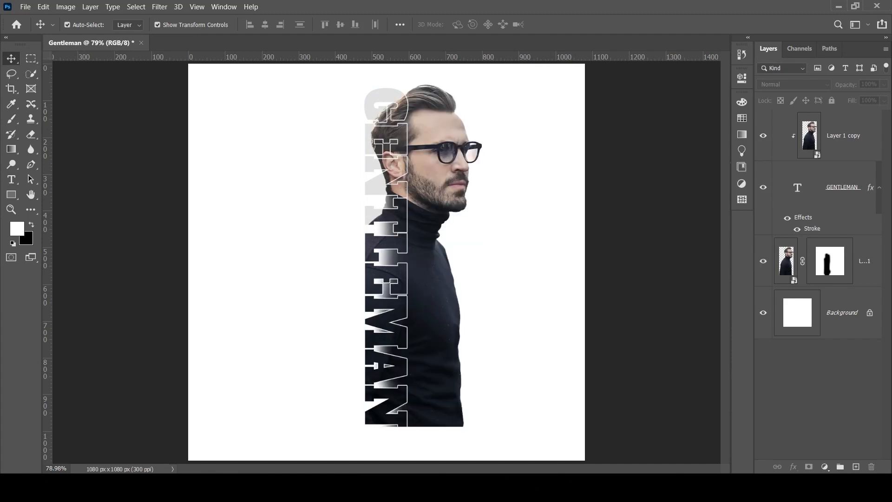
click(830, 261)
key(b)
key(x)
scroll(399, 423, up, 2)
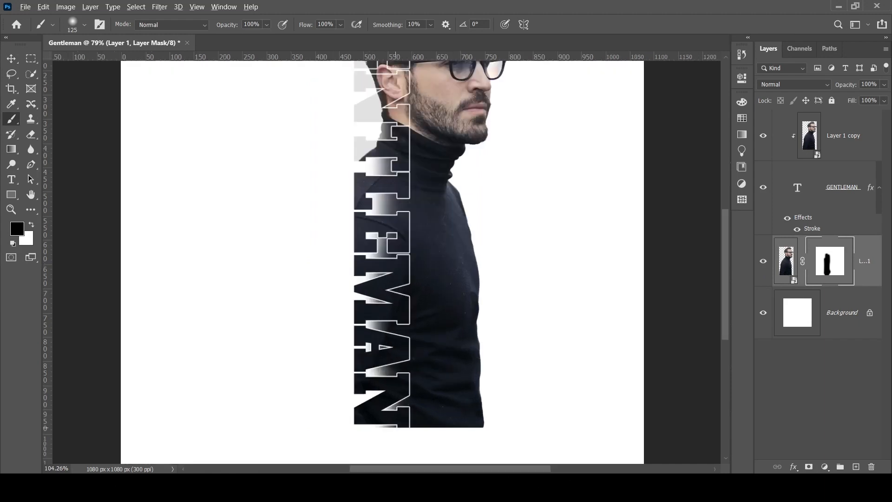
scroll(390, 426, up, 6)
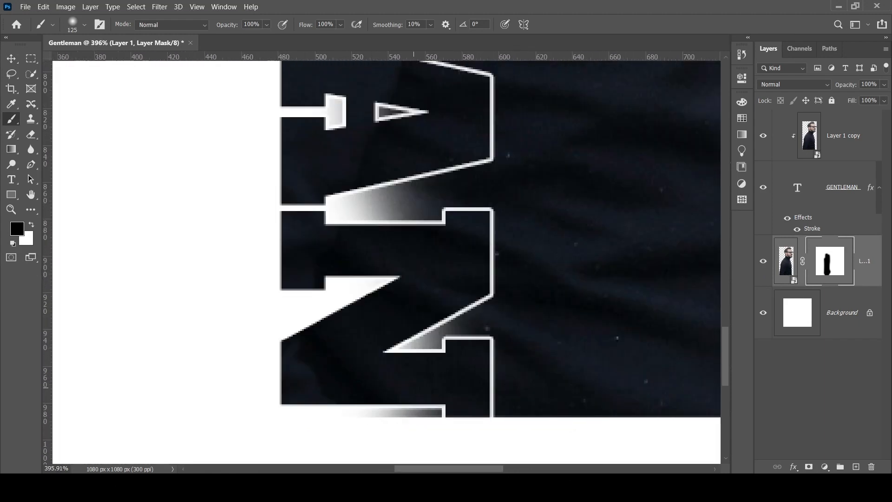
click(84, 25)
drag(65, 88, 139, 88)
key(Return)
key(bracketleft)
key(bracketleft)
key(bracketleft)
drag(444, 411, 361, 412)
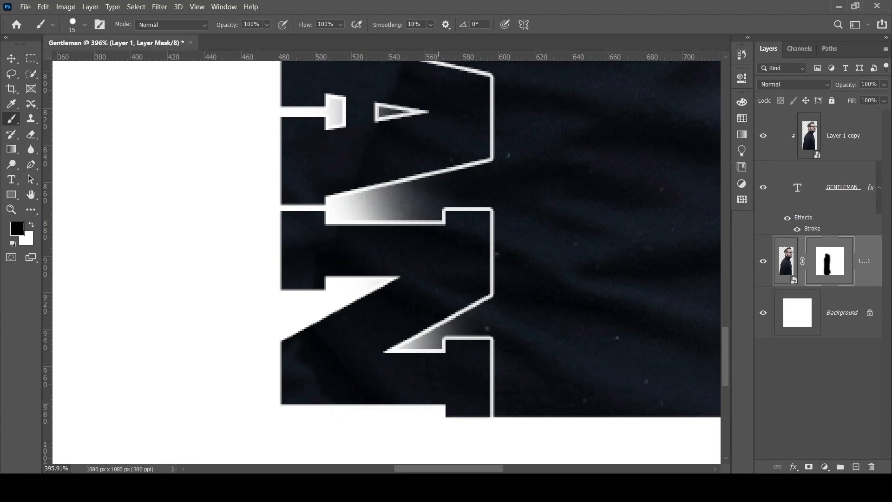
key(x)
mouse_move(448, 341)
mouse_down()
mouse_move(391, 349)
mouse_move(478, 316)
mouse_up()
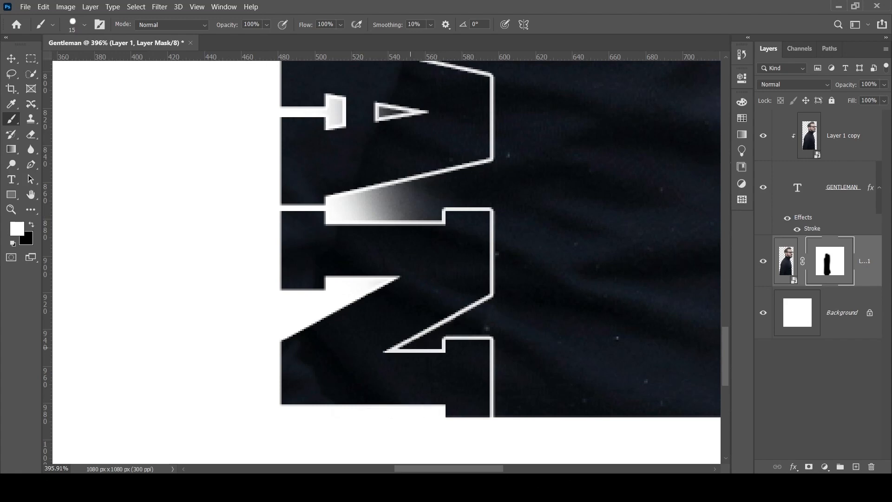
Step: Paint black on Layer 1's mask to hide the sweater inside the A and in the left-hand gaps of the A and M
drag(418, 233, 469, 321)
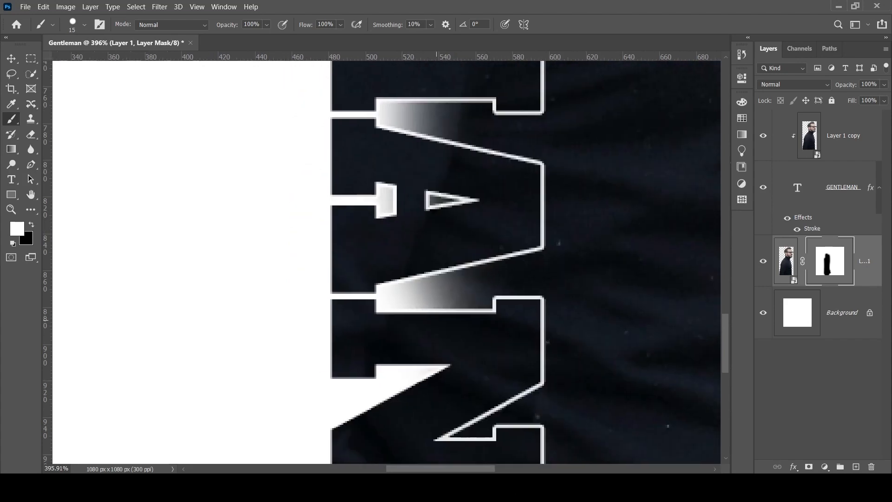
key(x)
mouse_move(390, 295)
mouse_down()
mouse_move(486, 279)
mouse_move(490, 265)
mouse_move(490, 309)
mouse_move(494, 259)
mouse_move(519, 355)
mouse_up()
mouse_move(518, 304)
mouse_down()
mouse_move(523, 313)
mouse_move(431, 305)
mouse_move(390, 330)
mouse_move(411, 309)
mouse_up()
mouse_move(411, 224)
mouse_down()
mouse_move(463, 225)
mouse_move(493, 210)
mouse_move(515, 233)
mouse_up()
drag(520, 202, 514, 366)
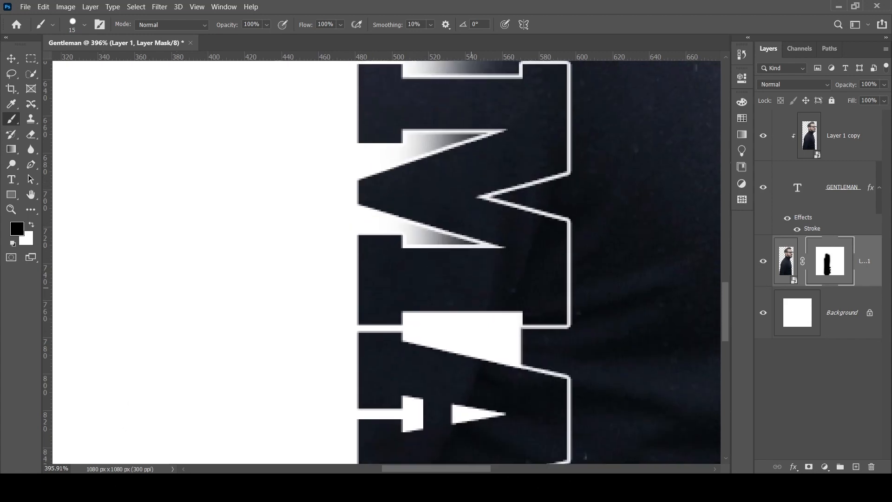
drag(407, 235, 470, 241)
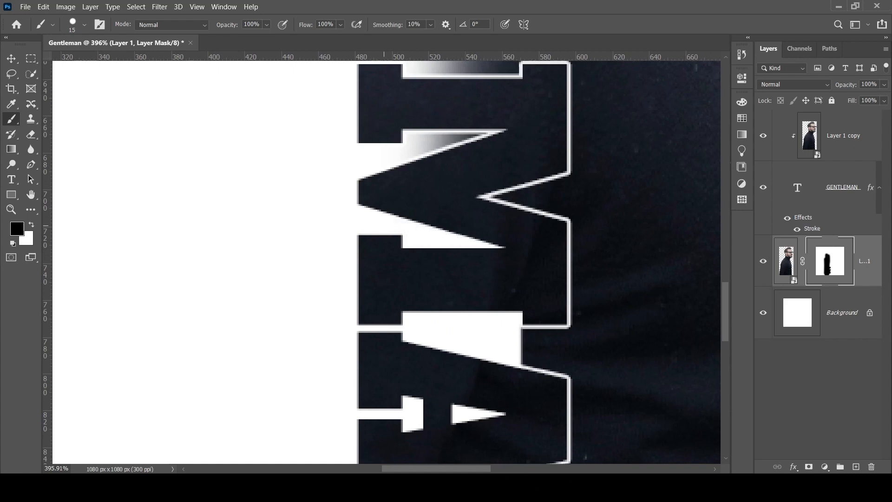
mouse_move(500, 134)
mouse_down()
mouse_move(370, 148)
mouse_move(349, 325)
mouse_up()
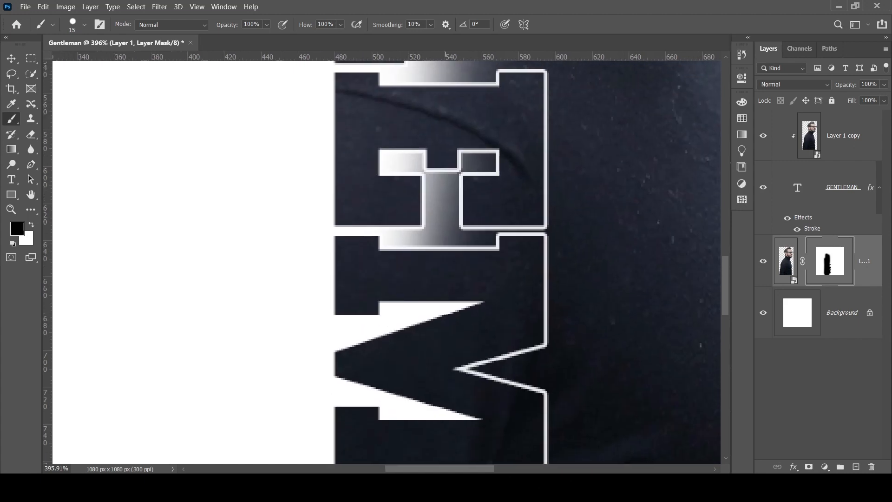
Step: Hide the sweater in the gaps of the lower E on Layer 1's mask, restoring the thin line between the E and M
drag(391, 237, 514, 236)
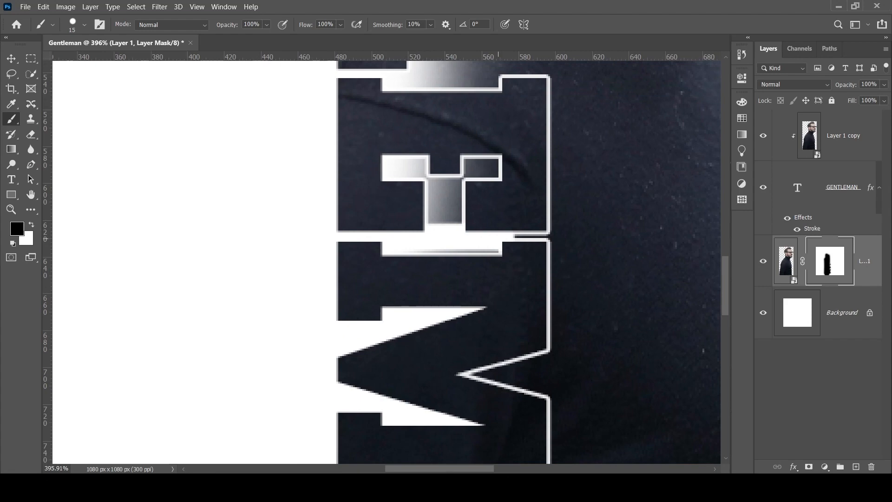
key(z)
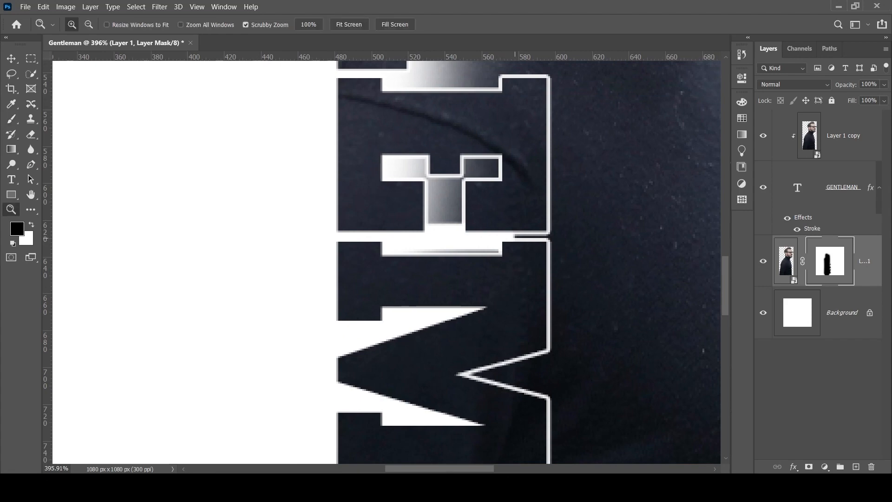
key(x)
key(b)
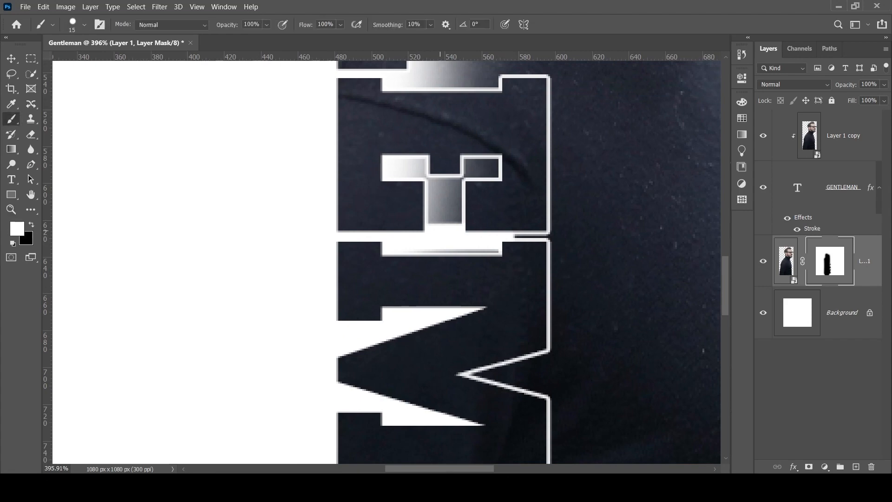
key(x)
key(x)
click(515, 236)
key(x)
drag(419, 239, 493, 238)
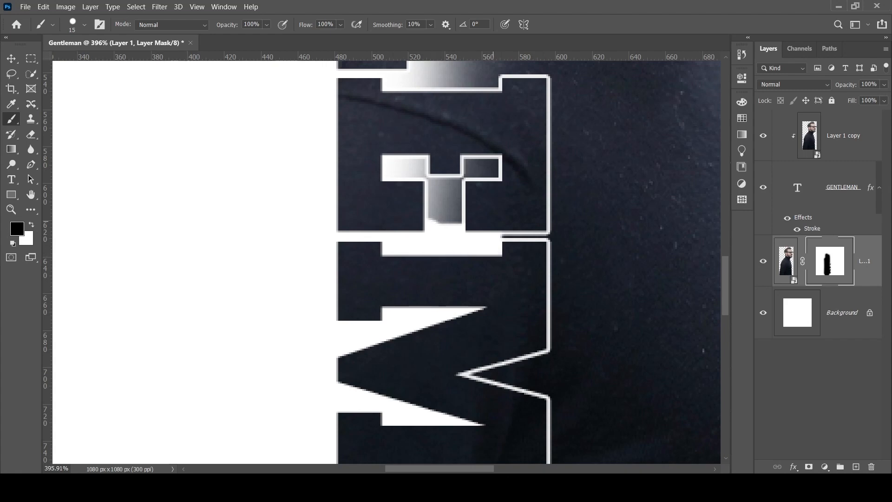
mouse_move(432, 172)
mouse_down()
mouse_move(428, 198)
mouse_move(457, 221)
mouse_move(459, 168)
mouse_move(488, 168)
mouse_move(395, 169)
mouse_up()
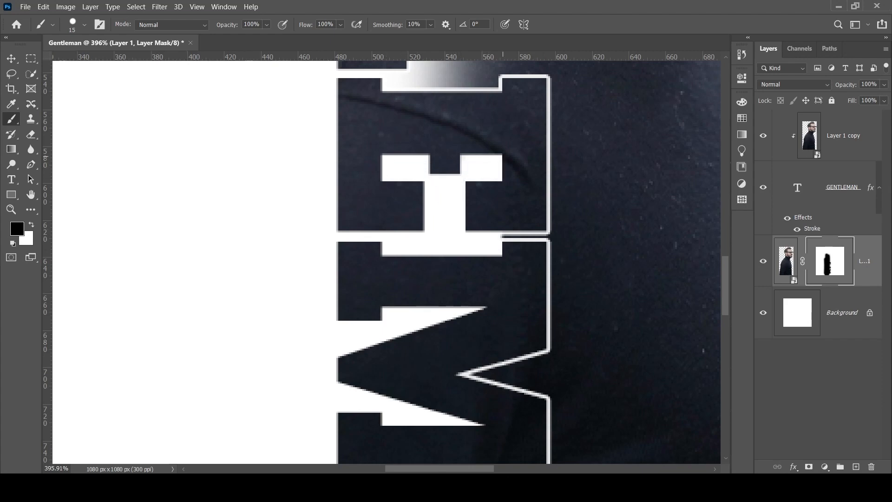
Step: Mask out the sweater in the open area of the L, up to the inner edge of its stroke
scroll(437, 261, up, 5)
mouse_move(402, 200)
mouse_down()
mouse_move(434, 274)
mouse_move(453, 242)
mouse_move(483, 232)
mouse_move(482, 204)
mouse_move(496, 209)
mouse_move(494, 279)
mouse_up()
drag(498, 216, 498, 265)
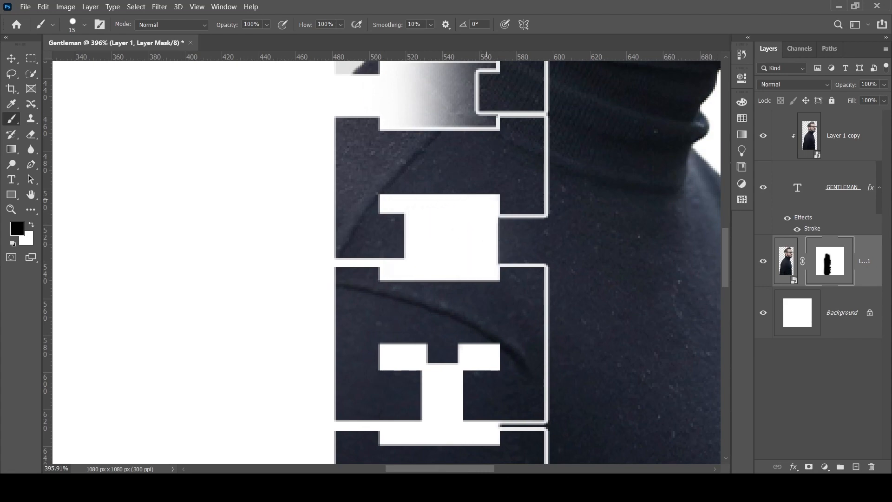
drag(487, 200, 486, 258)
drag(487, 208, 489, 248)
Step: Mask out the sweater remnants in the gaps above and below the T's stem
mouse_move(428, 106)
mouse_down()
mouse_move(435, 269)
mouse_move(408, 233)
mouse_move(430, 278)
mouse_move(435, 242)
mouse_move(437, 279)
mouse_move(478, 260)
mouse_move(504, 279)
mouse_up()
drag(511, 195, 537, 316)
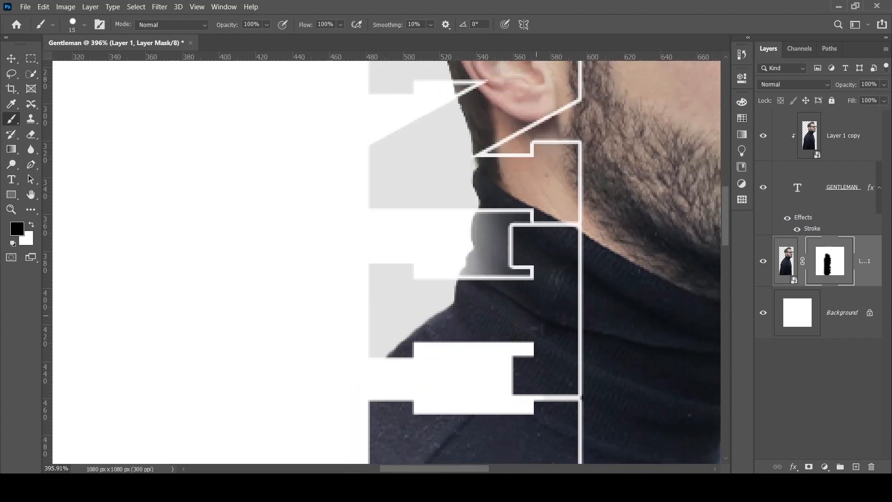
mouse_move(461, 267)
mouse_down()
mouse_move(530, 272)
mouse_move(476, 232)
mouse_move(524, 217)
mouse_up()
mouse_move(524, 217)
mouse_down()
mouse_move(488, 253)
mouse_move(470, 253)
mouse_up()
Step: Mask out the hair and ear showing inside the upper E and in the gap between it and the N
mouse_move(454, 203)
mouse_down()
mouse_move(458, 319)
mouse_move(475, 203)
mouse_move(494, 310)
mouse_up()
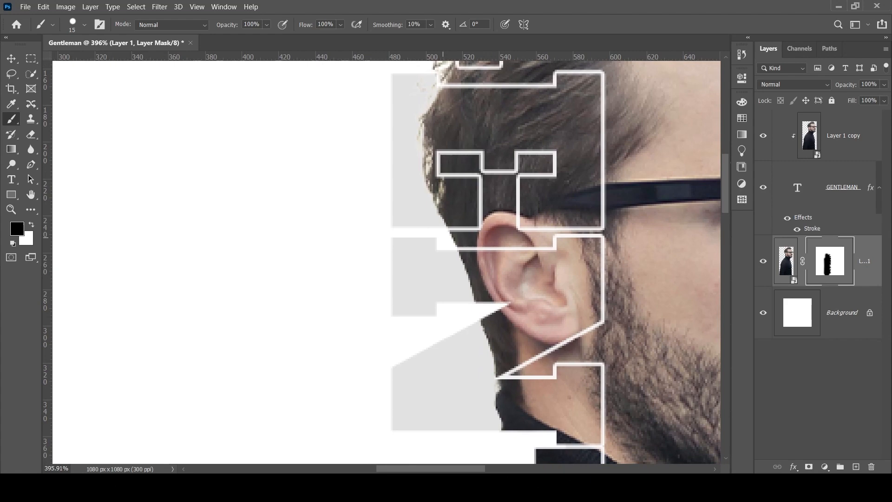
drag(448, 238, 555, 238)
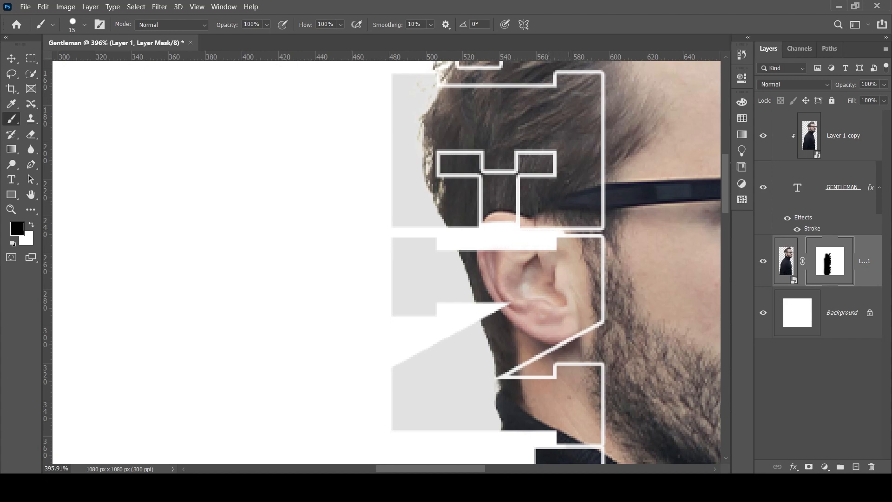
key(x)
key(x)
mouse_move(508, 222)
mouse_down()
mouse_move(487, 204)
mouse_move(481, 156)
mouse_move(548, 163)
mouse_move(507, 180)
mouse_move(512, 219)
mouse_move(517, 186)
mouse_up()
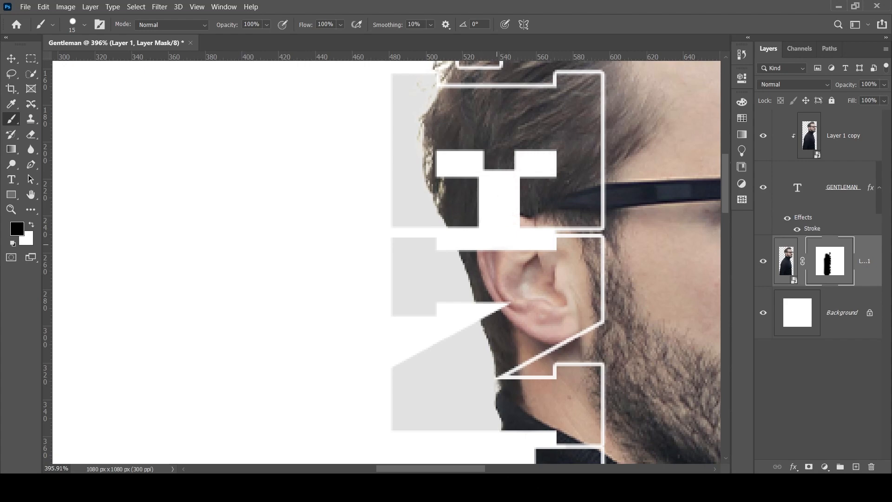
scroll(387, 262, up, 5)
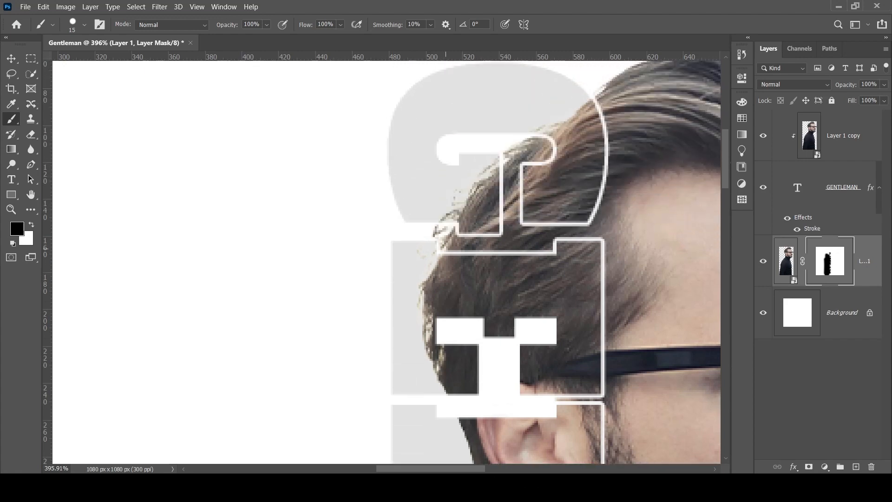
Step: Mask out the hair inside the G and in the gap between the G and the upper E on Layer 1's mask
mouse_move(435, 239)
mouse_down()
mouse_move(542, 238)
mouse_move(511, 221)
mouse_move(507, 148)
mouse_move(546, 146)
mouse_up()
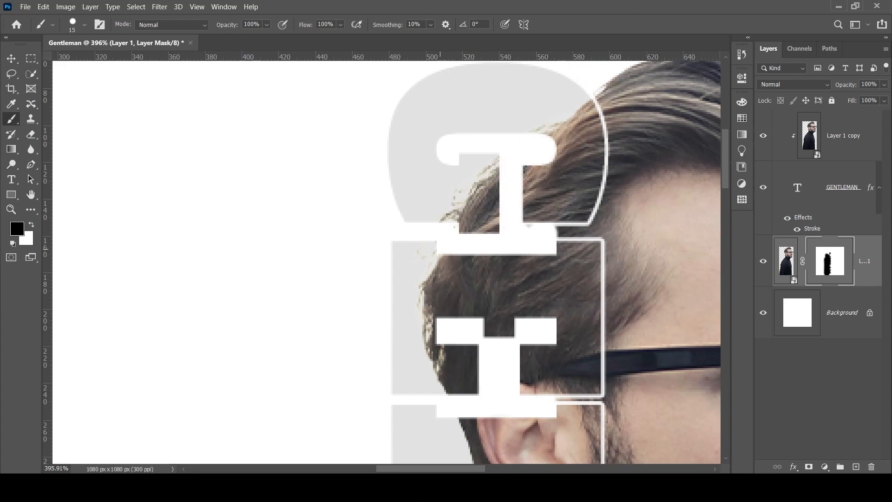
scroll(464, 249, down, 5)
scroll(520, 244, up, 6)
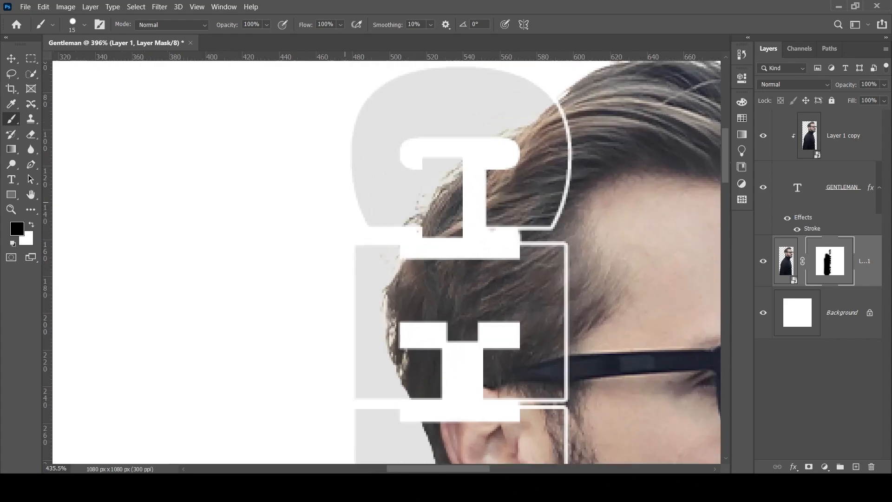
Step: Restore the overpainted hair at the right end of the gap between the G and the E on Layer 1's mask
scroll(535, 260, up, 1)
key(x)
drag(517, 224, 516, 239)
key(x)
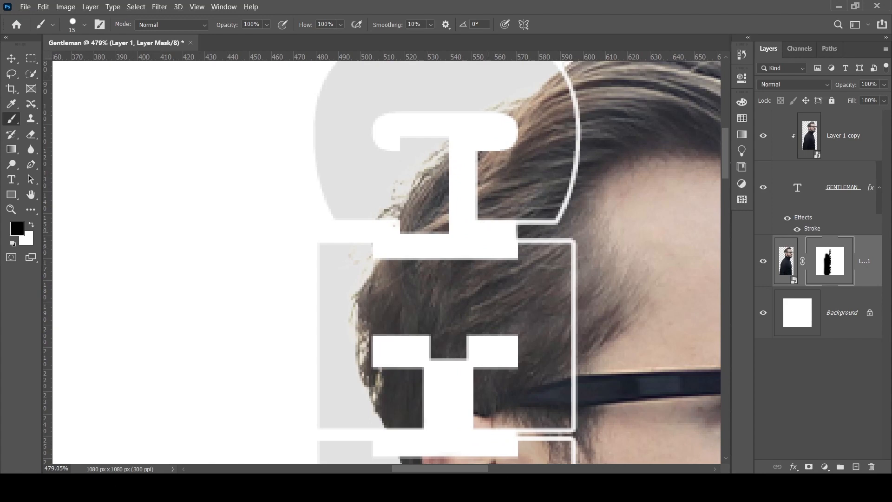
scroll(483, 260, down, 8)
scroll(488, 261, down, 3)
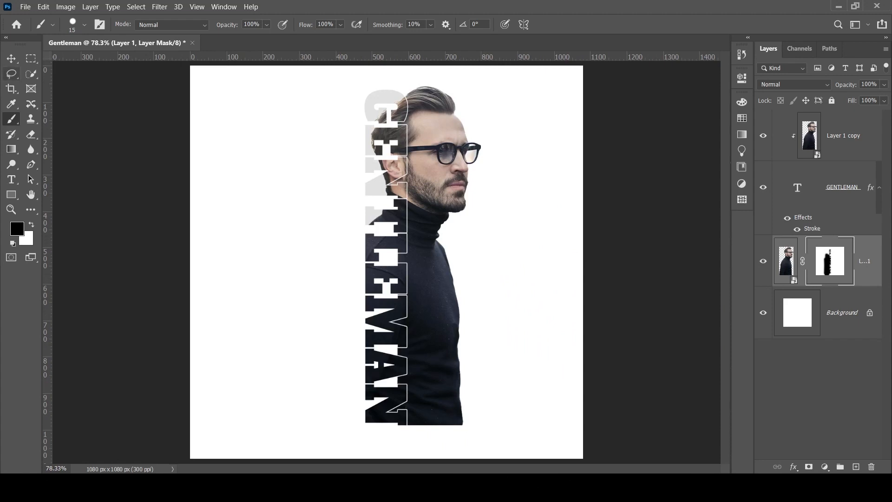
Step: Add a new empty layer directly above the Background layer
key(v)
click(817, 393)
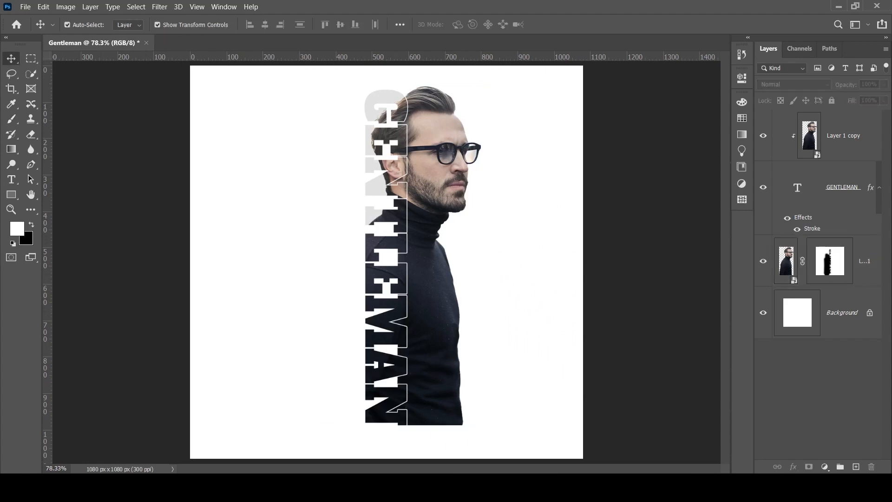
click(842, 313)
click(856, 467)
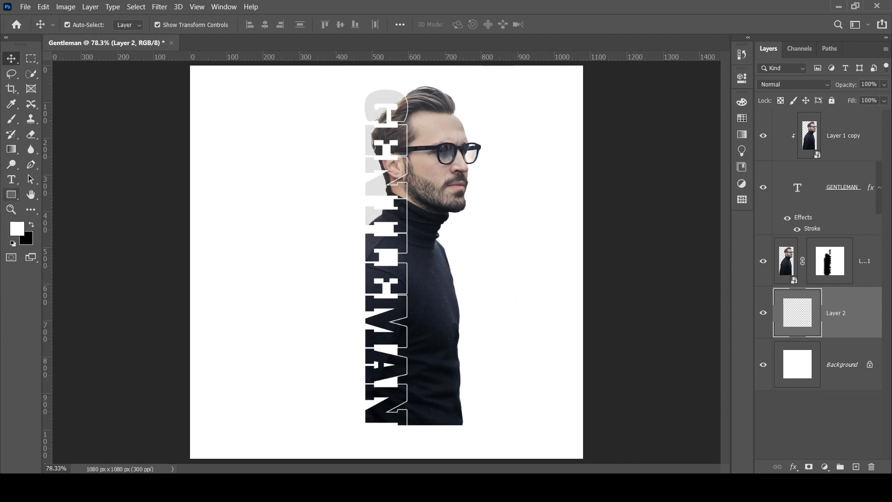
Step: Set up a custom grey gradient with the end stop coloured bababa and the start stop coloured ebebeb
key(g)
click(85, 25)
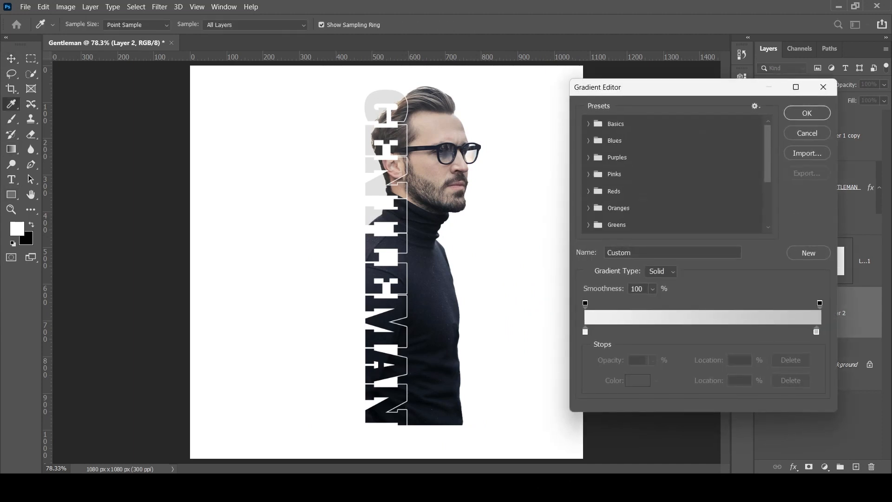
double_click(817, 331)
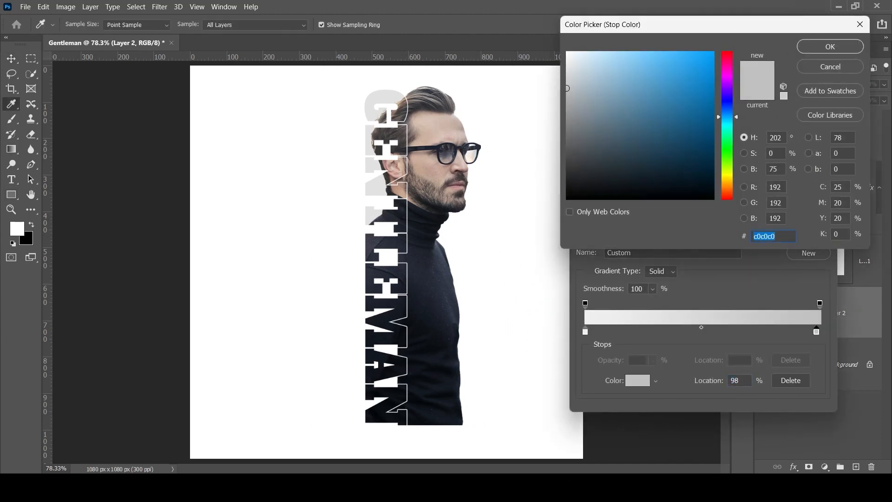
text(bababa)
key(Return)
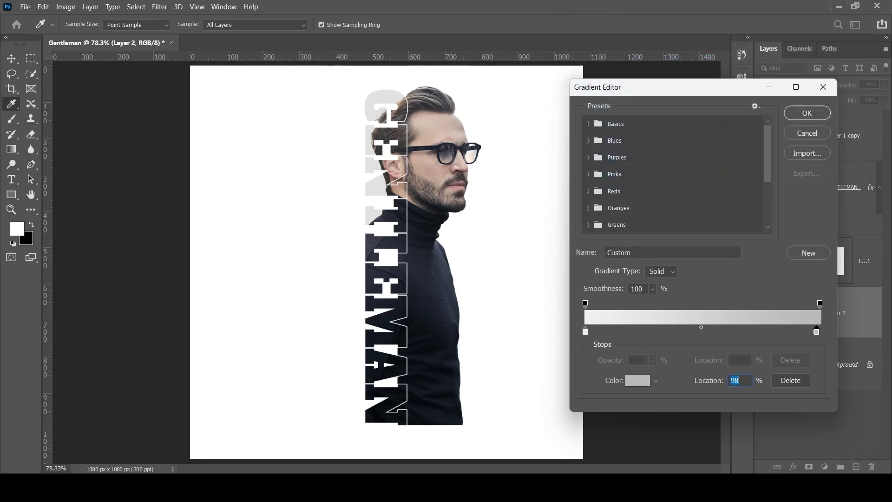
double_click(585, 331)
text(ebebeb)
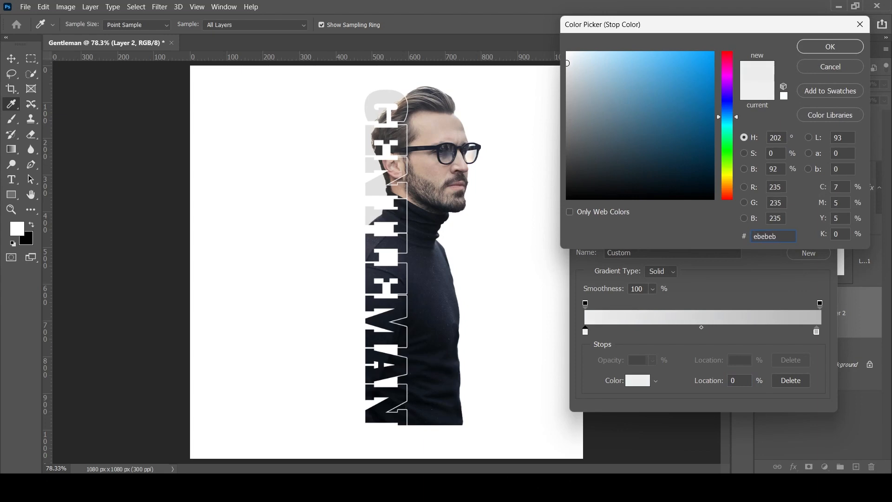
key(Return)
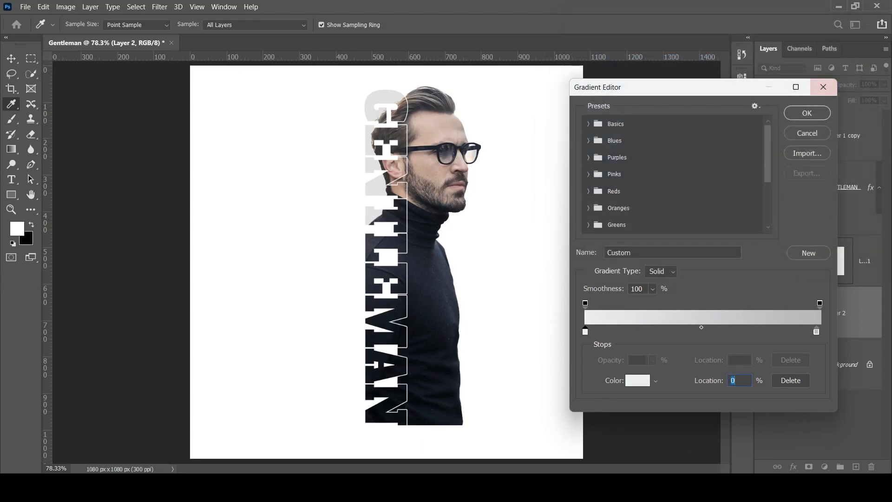
key(Return)
Step: Fill Layer 2 with a radial gradient from the lettering out to the canvas's lower-right corner, and lower the layer's opacity to 76%
scroll(381, 251, down, 2)
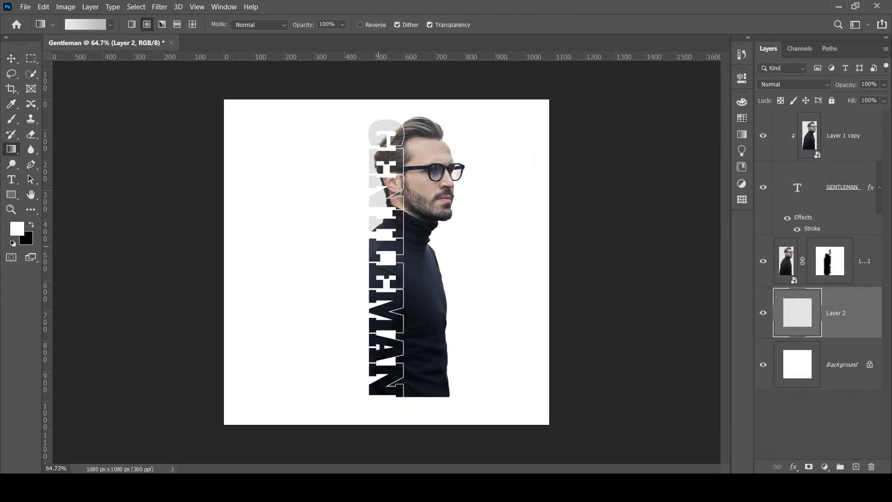
drag(382, 246, 545, 425)
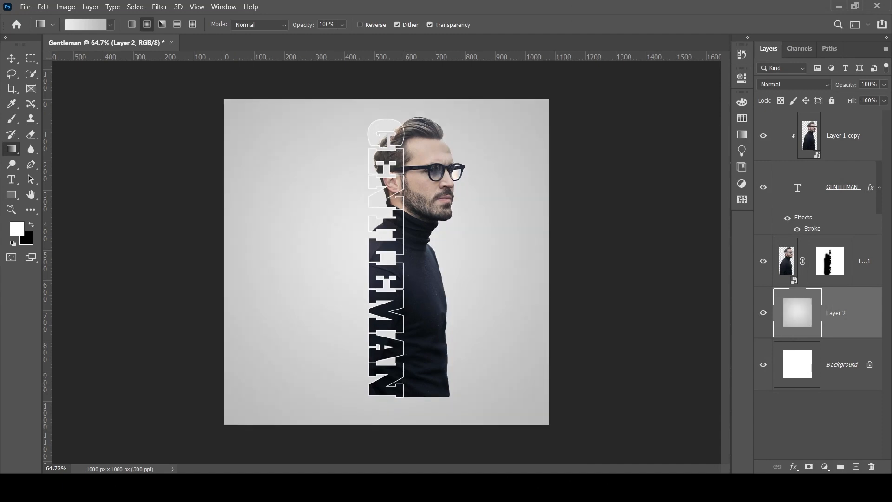
drag(846, 84, 835, 85)
Step: Hide the transform controls and selection extras, and lock the Layer 2 gradient background
click(11, 58)
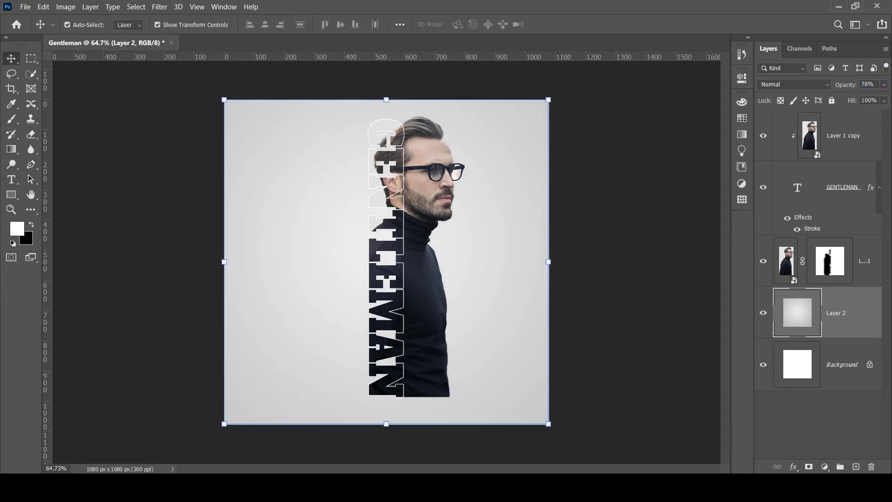
key(ctrl+h)
click(513, 337)
click(842, 314)
click(832, 101)
Step: Select the portrait and lettering layers together and move them slightly left and down on the canvas
click(652, 255)
drag(320, 98, 485, 374)
drag(411, 329, 397, 333)
click(615, 344)
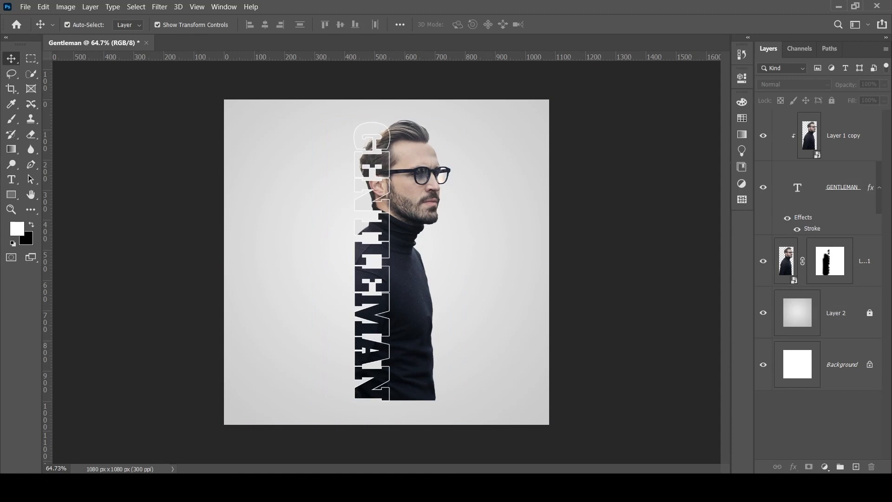
Step: Try a Black & White adjustment layer directly above Layer 1 and undo it
click(847, 136)
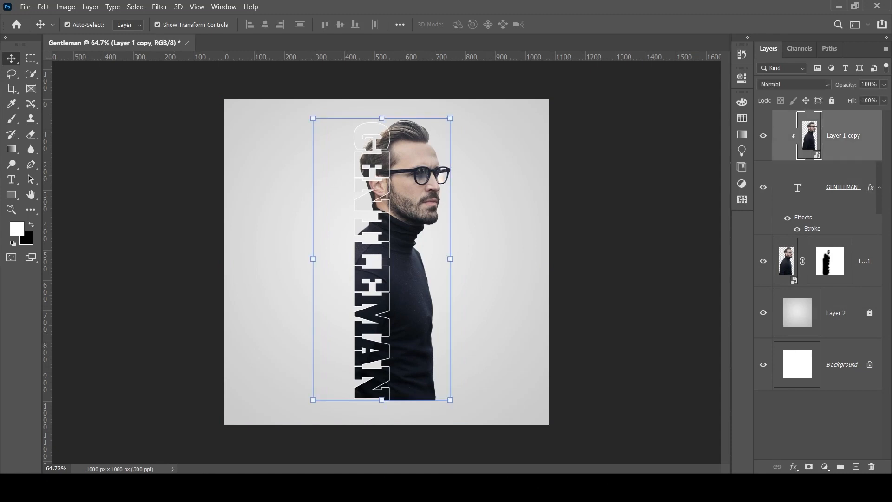
click(864, 262)
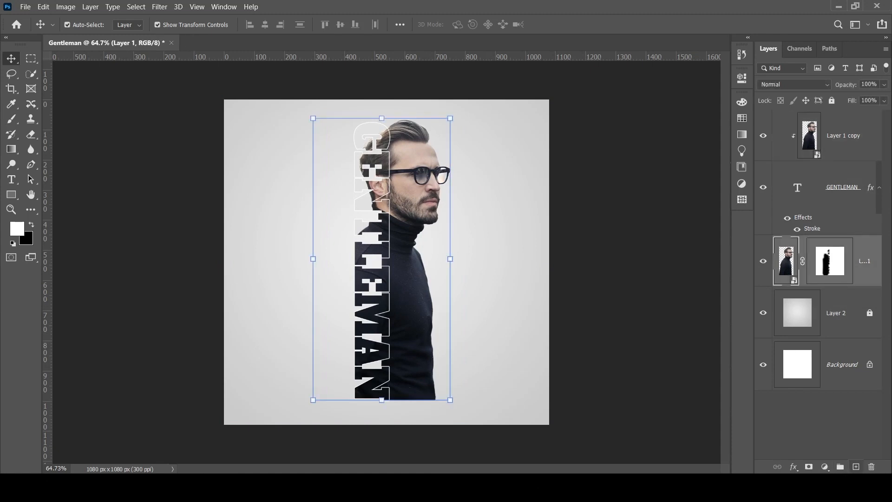
click(825, 467)
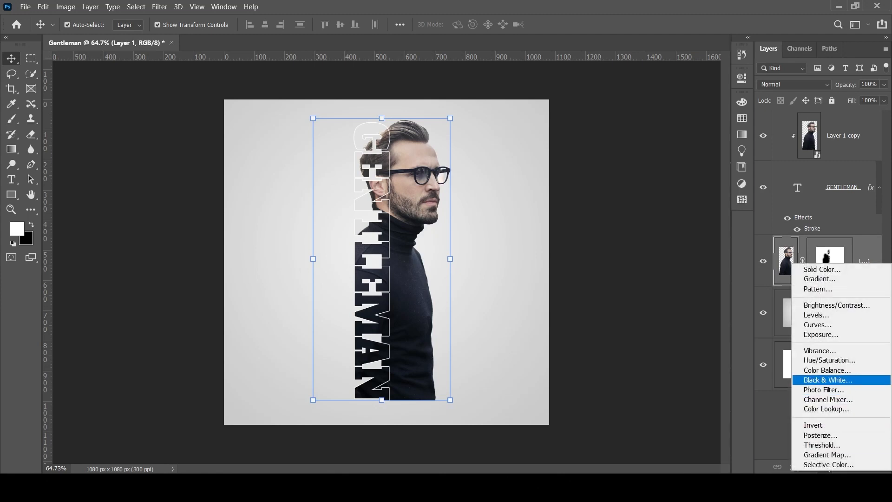
click(827, 380)
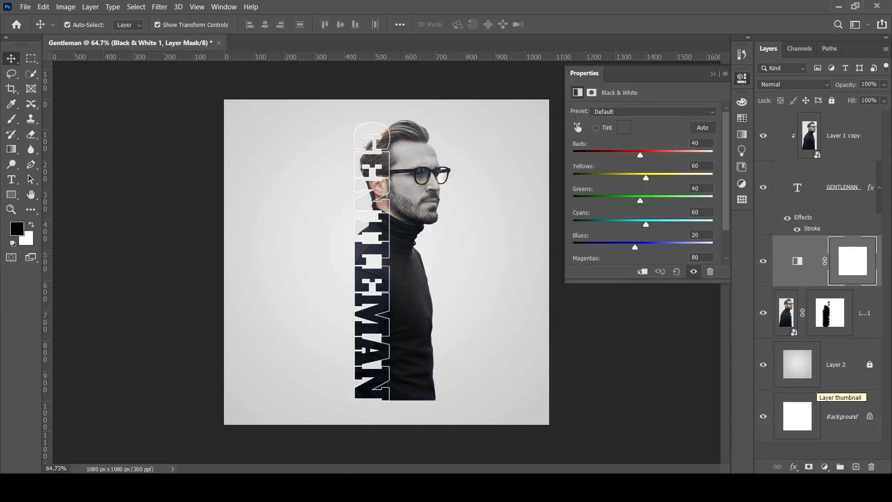
key(ctrl+z)
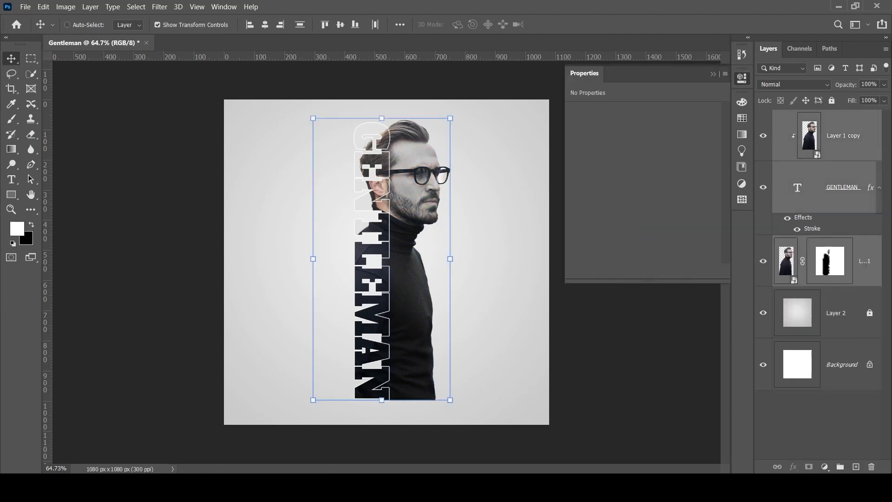
Step: Add a Black & White adjustment layer with the Default preset above Layer 1 copy and invert its mask to black
click(843, 136)
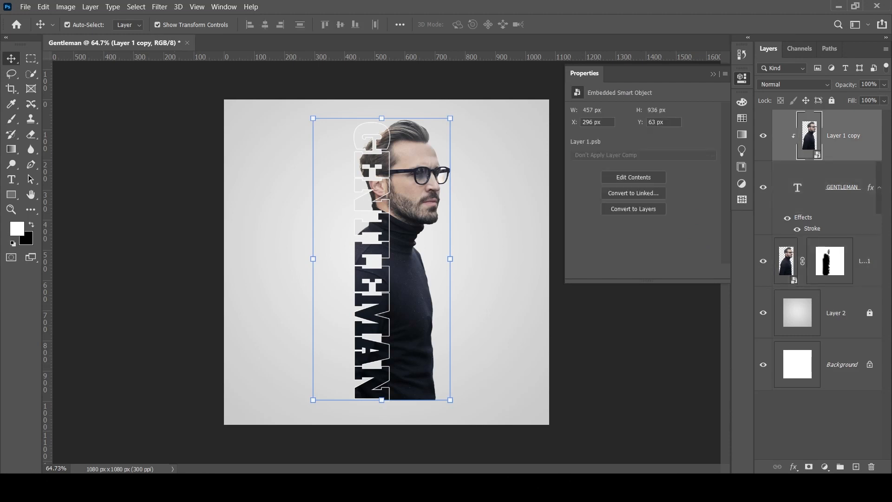
click(825, 467)
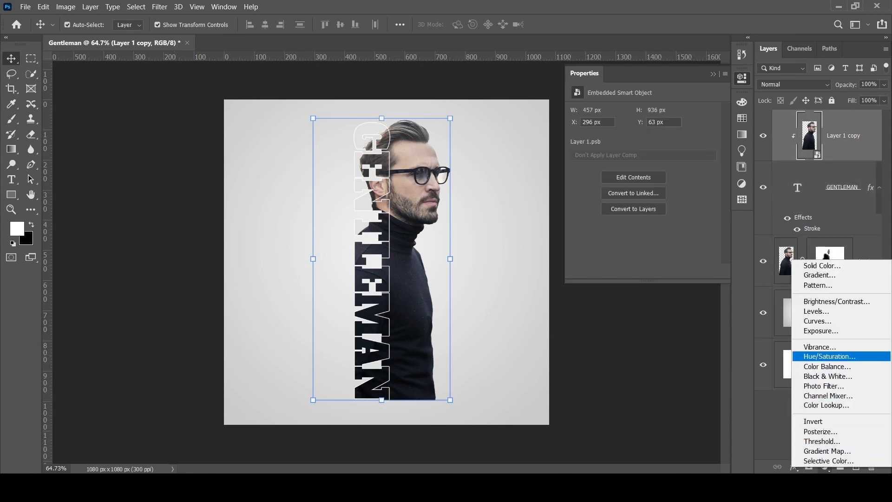
click(828, 376)
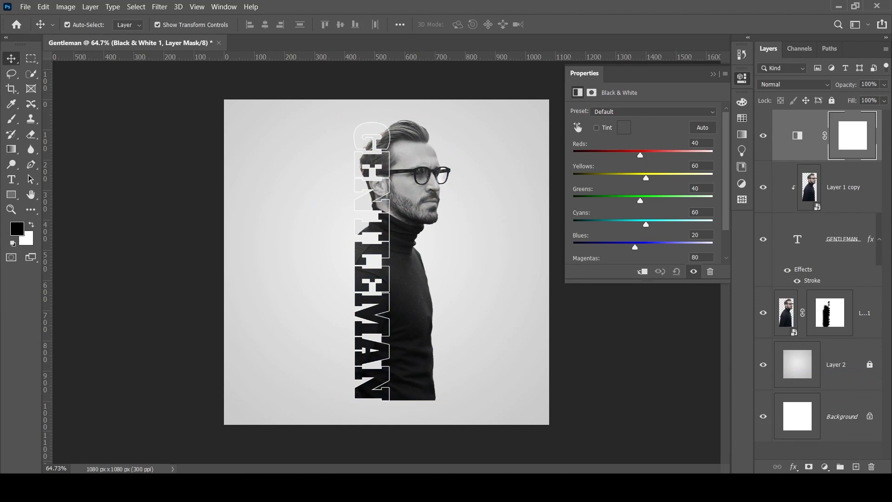
click(714, 75)
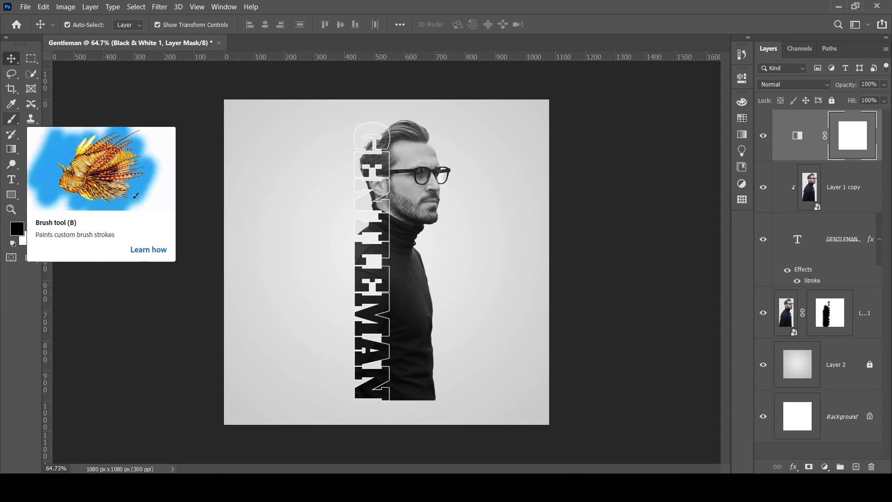
key(ctrl)
key(ctrl+i)
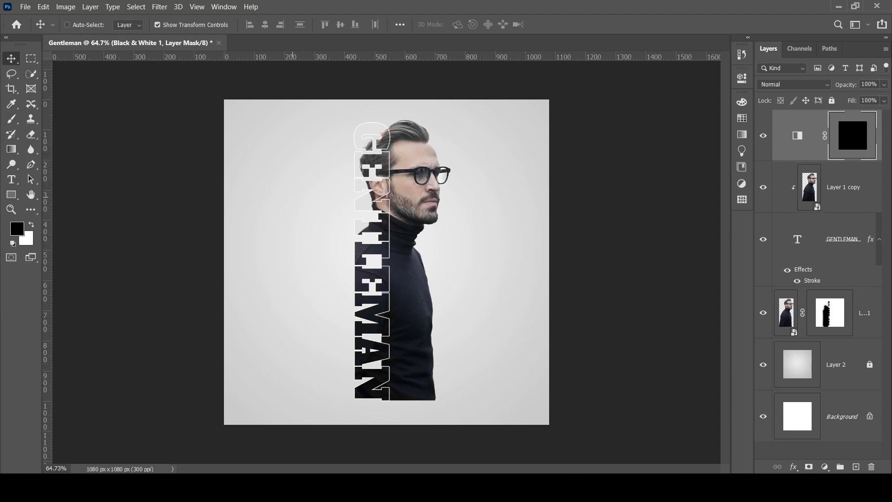
Step: Paint a straight white stroke down the whole lettering column on the Black & White mask using a 90 px brush
key(b)
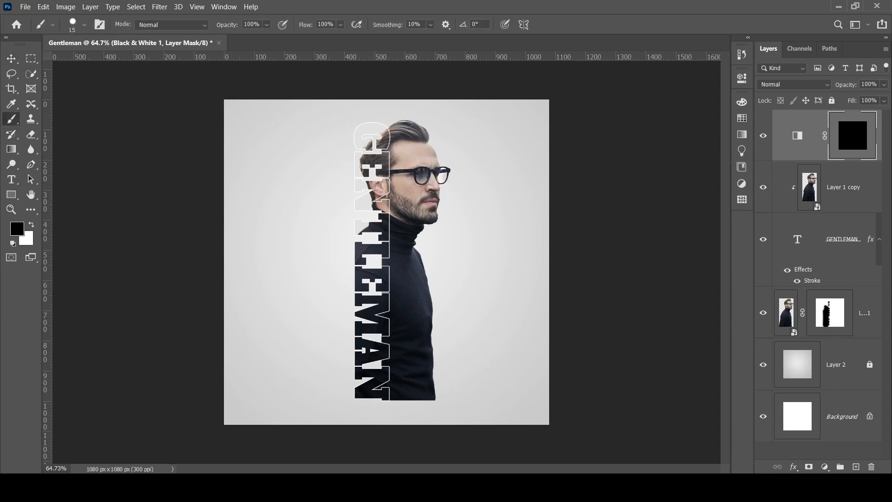
key(x)
scroll(360, 190, up, 10)
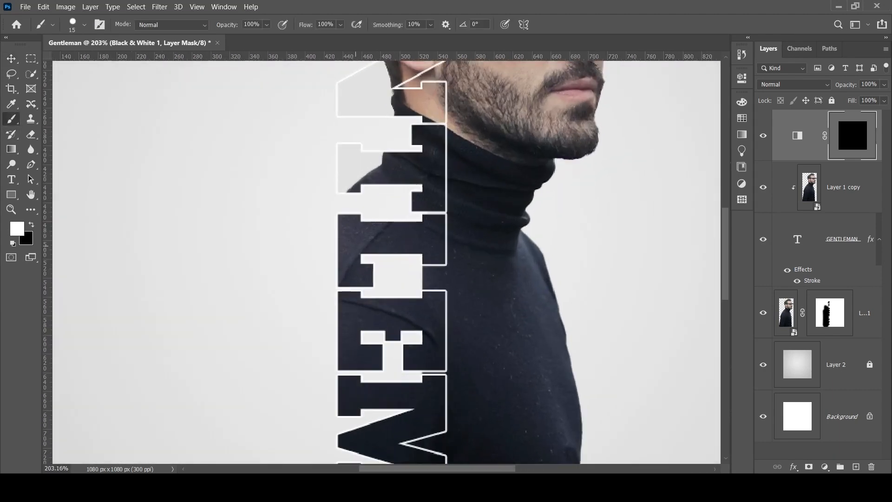
scroll(386, 261, up, 5)
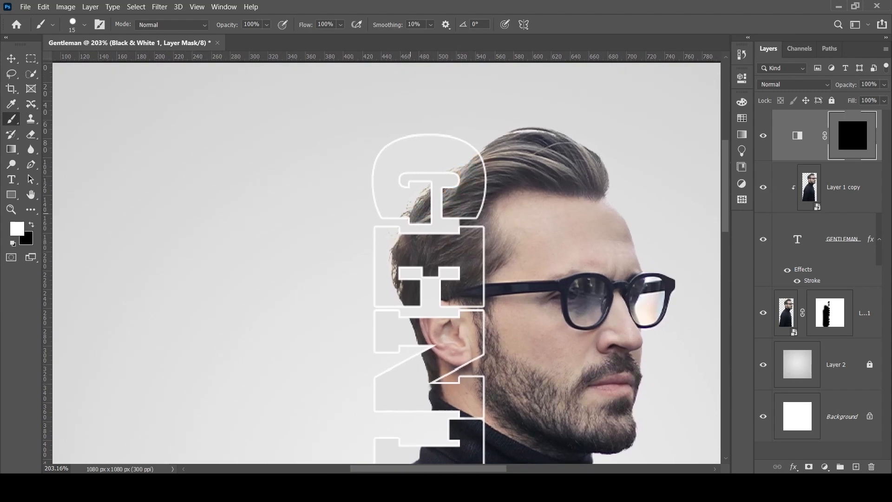
key(bracketright)
key(bracketright)
key(bracketright)
key(bracketright)
key(bracketright)
scroll(348, 117, down, 10)
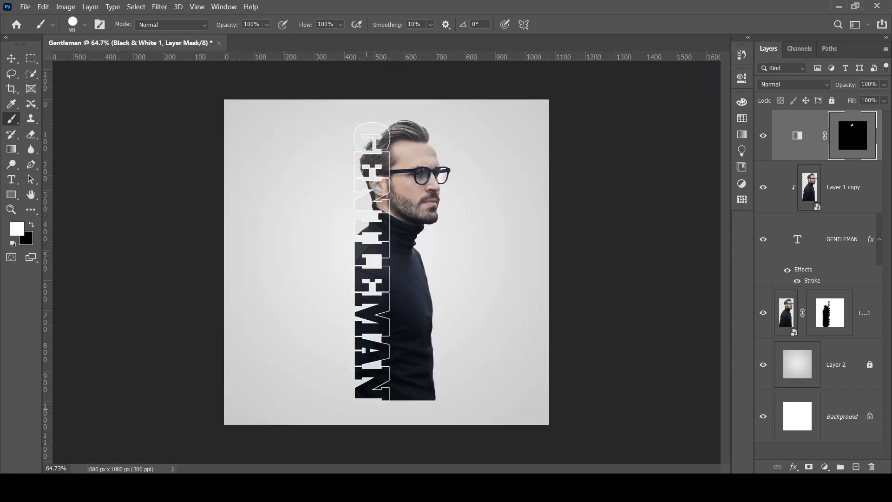
shift+click(368, 421)
Step: Restore the skin colour in the triangular gap below the ear in the N by painting black with a 5 px brush
scroll(381, 195, up, 10)
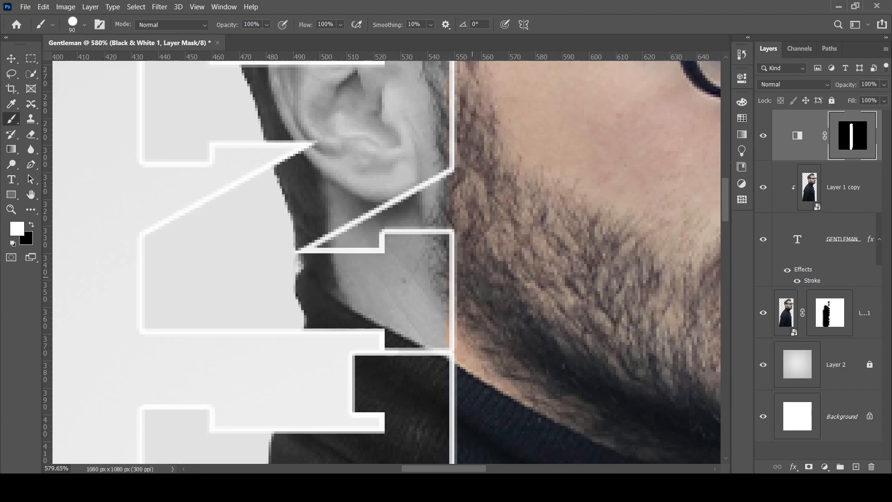
key(bracketleft)
key(bracketleft)
key(bracketleft)
key(x)
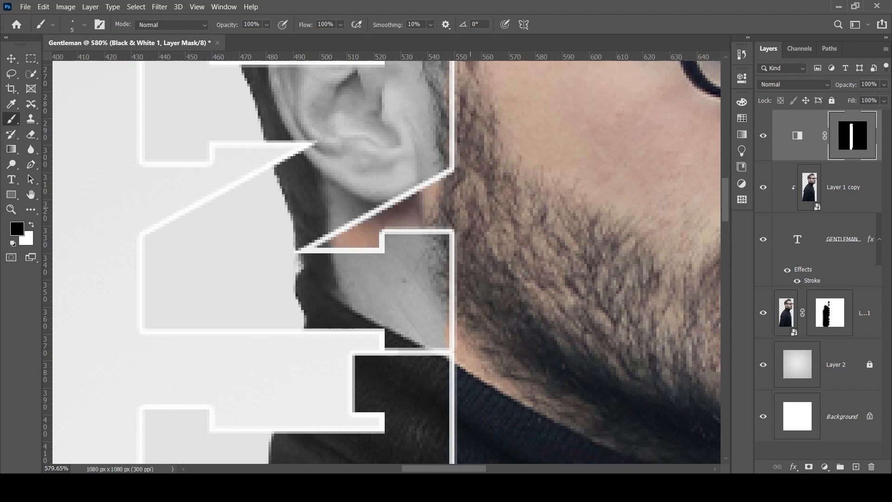
Step: Paint white on the Black & White mask along the right inner edges of the N and upper E to desaturate them
key(x)
scroll(387, 258, up, 5)
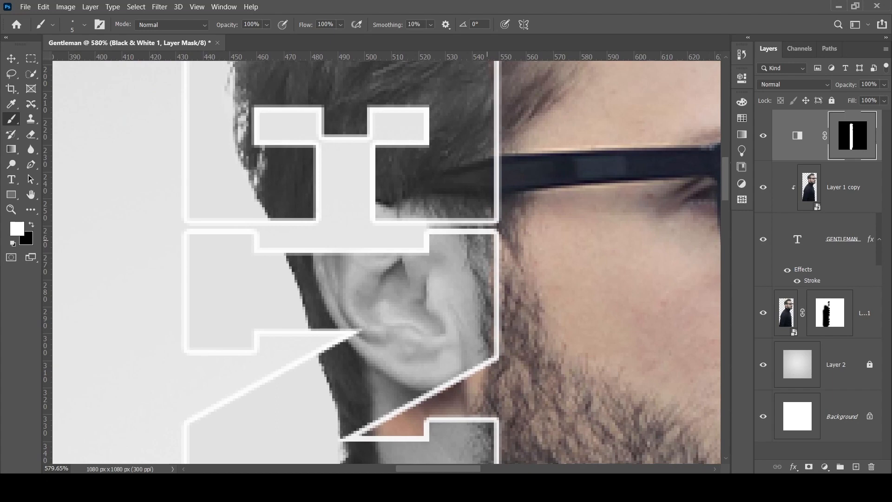
scroll(386, 258, up, 5)
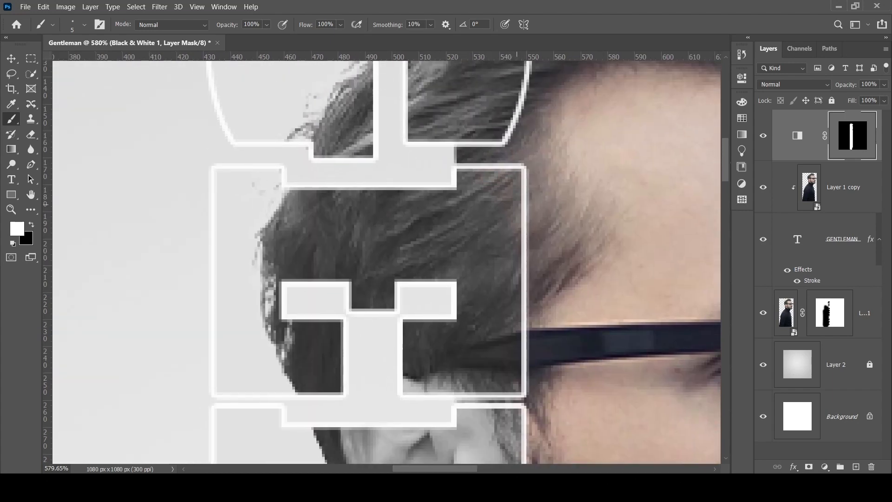
drag(501, 177, 515, 231)
scroll(508, 228, up, 3)
Step: Restore the hair colour in the gap between the G and the E by painting black on the Black & White mask
key(x)
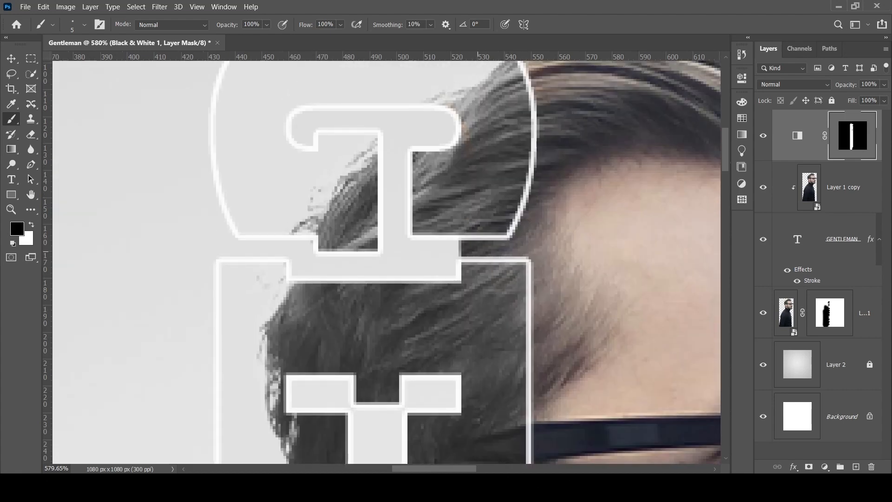
drag(528, 247, 459, 247)
scroll(503, 261, up, 3)
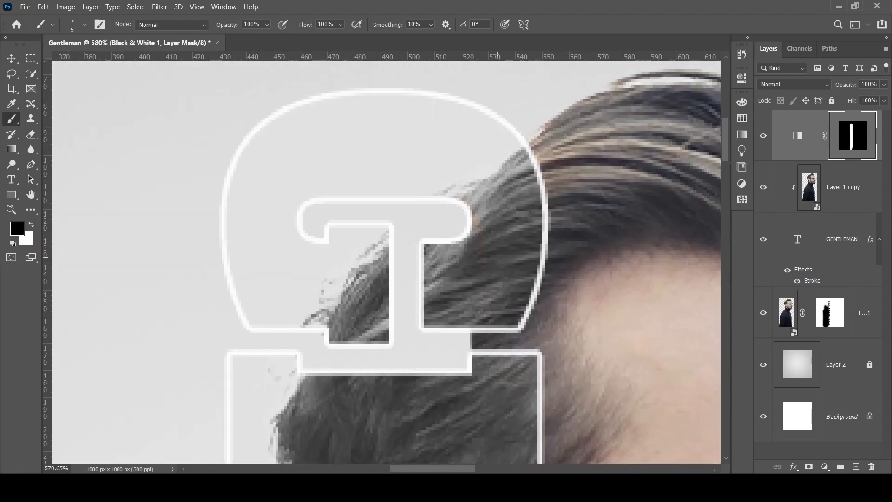
Step: Examine the black-and-white effect inside the lettering over the whole poster, leaving no layer selected
key(x)
key(x)
scroll(544, 249, down, 5)
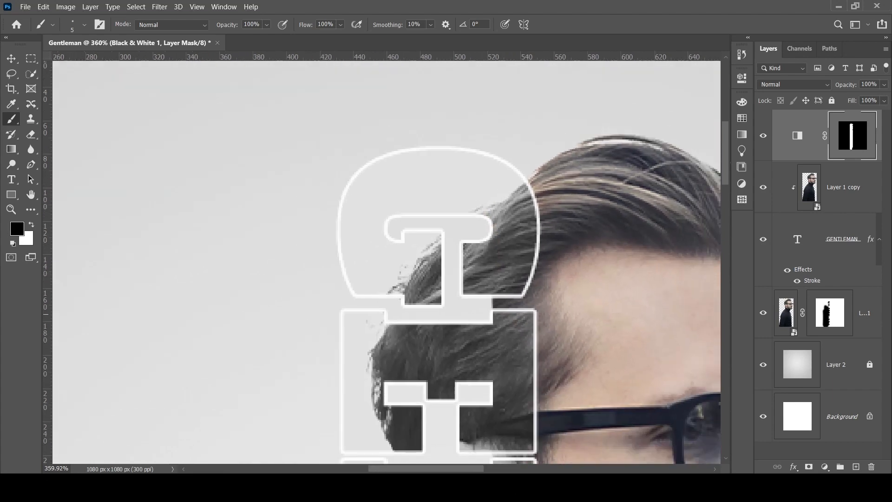
scroll(529, 240, up, 14)
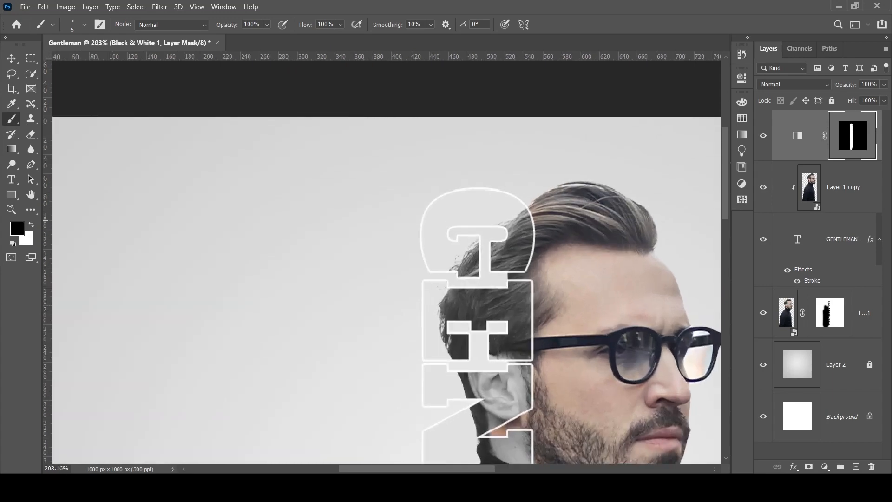
scroll(533, 207, down, 7)
key(ctrl+0)
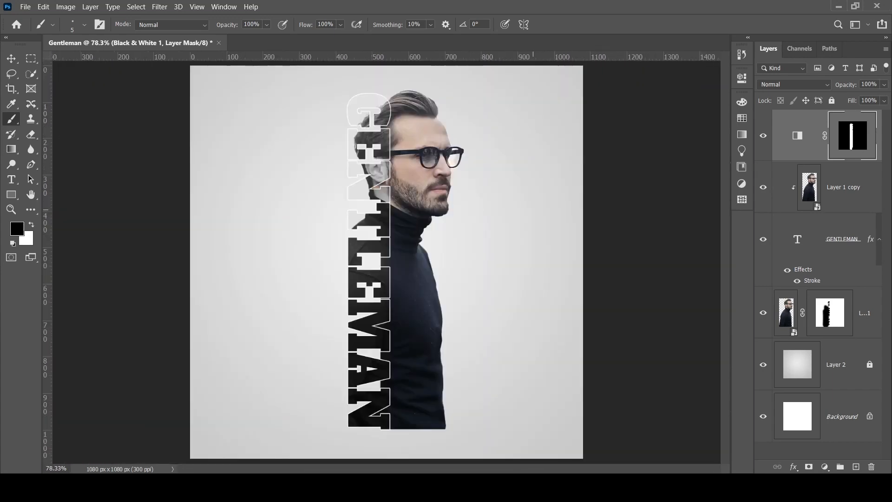
key(v)
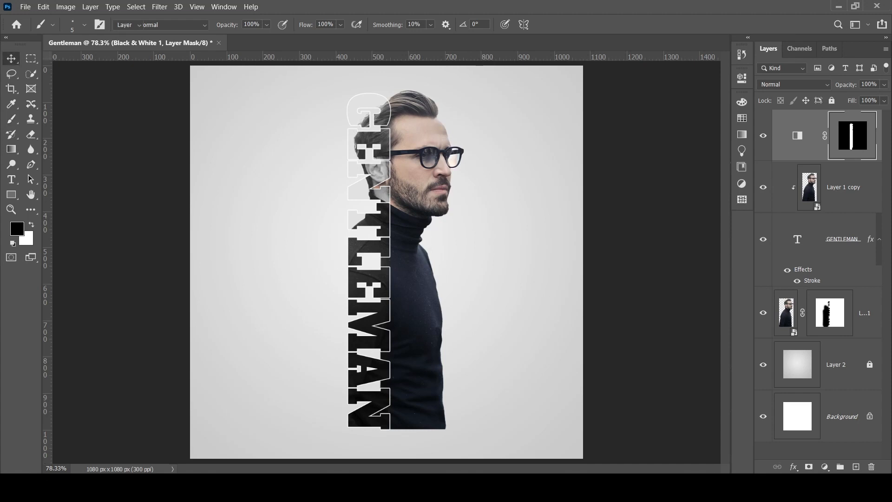
key(x)
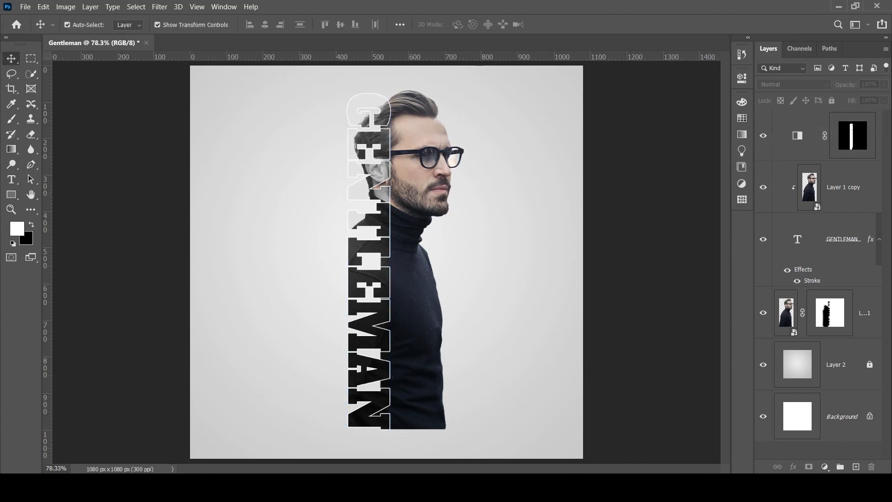
Step: Add a black drop shadow at 83% opacity to the GENTLEMAN text layer
double_click(855, 251)
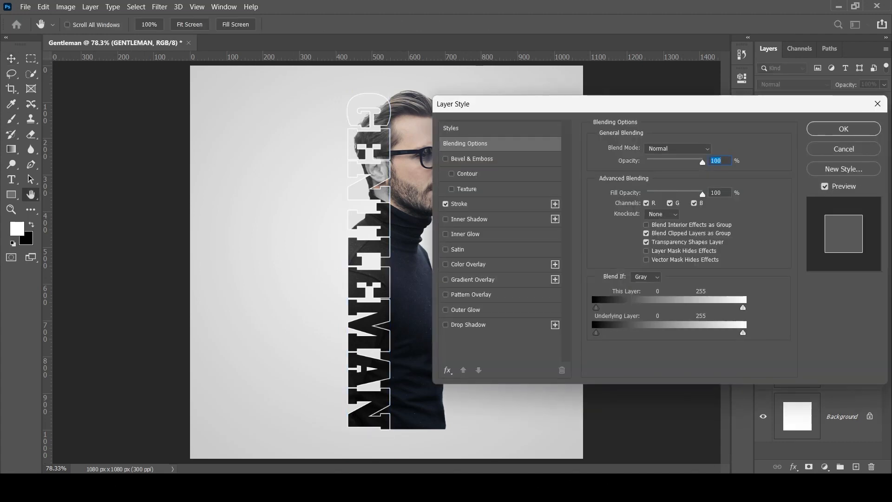
click(468, 325)
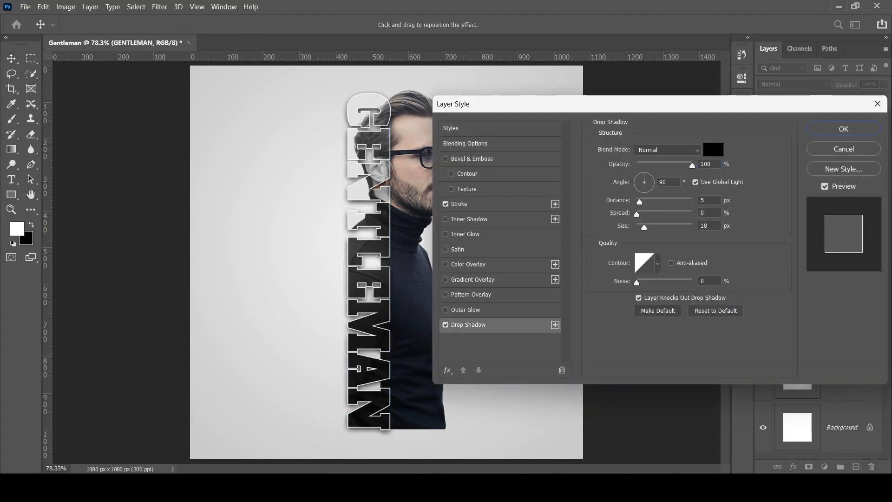
drag(692, 165, 683, 165)
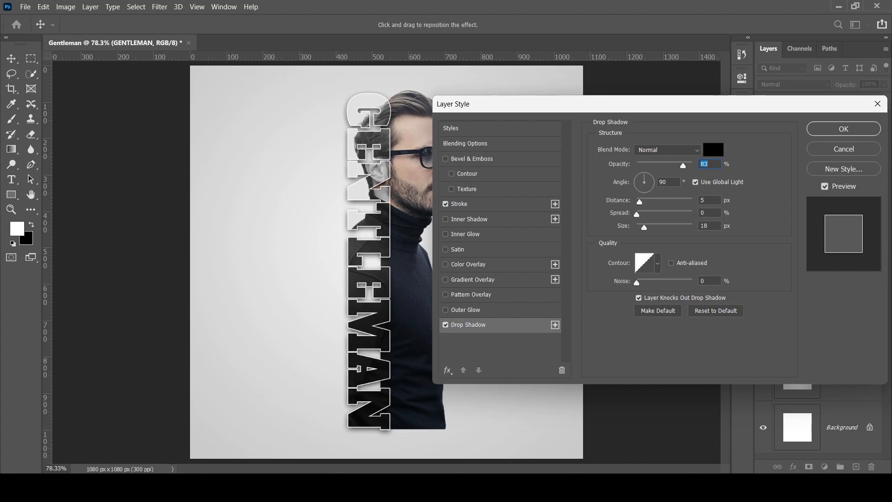
click(825, 134)
click(630, 298)
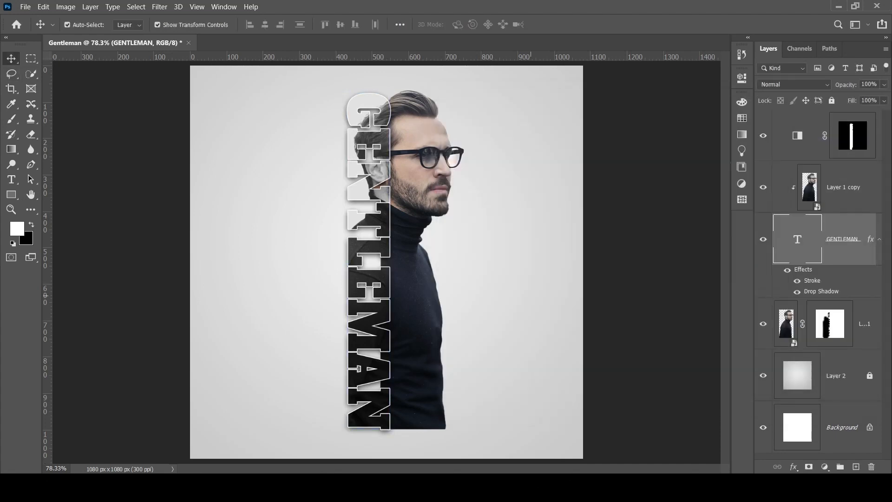
Step: Select the colour portrait on Layer 1 and activate the Clone Stamp for retouching the far lens of the glasses
scroll(457, 149, up, 10)
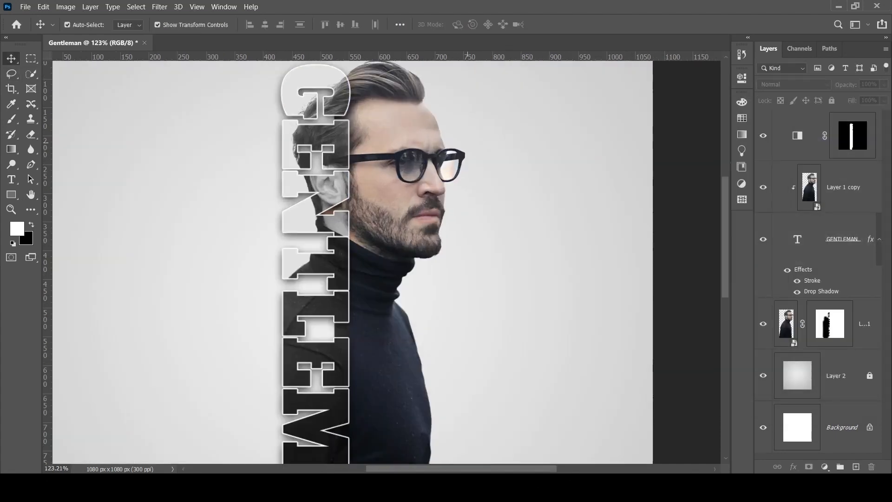
scroll(484, 97, up, 5)
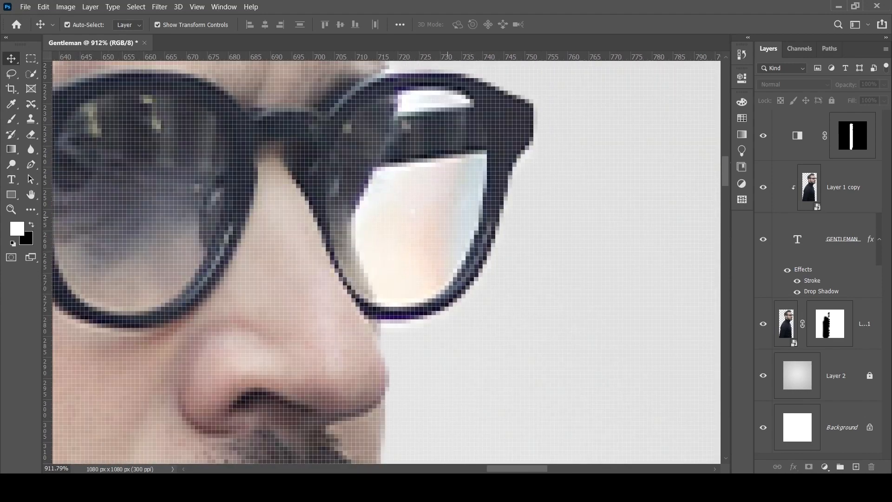
click(458, 203)
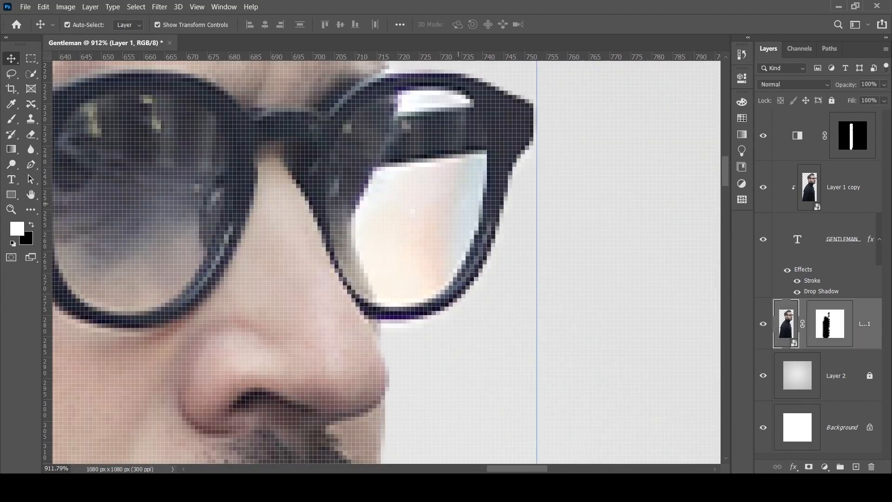
click(30, 118)
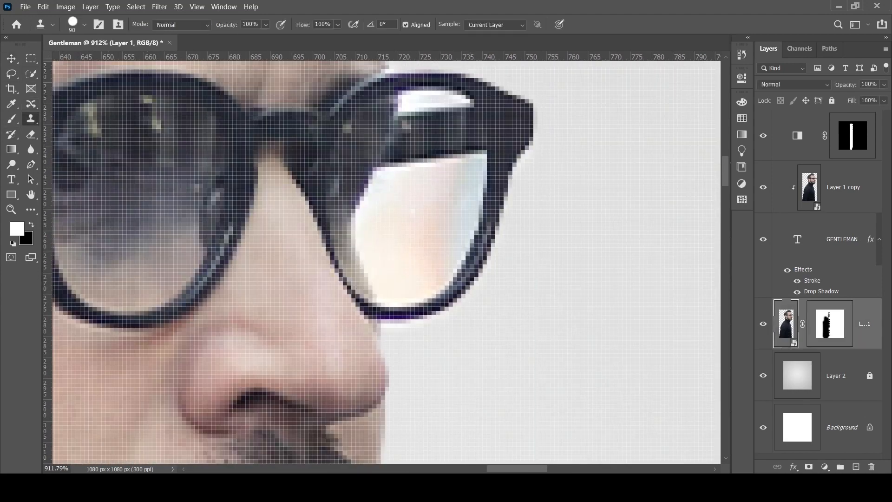
click(90, 119)
Step: Try to rasterize the portrait and clone the warm tint inside the far lens over its bluish edge with a 90 px brush
click(431, 212)
key(Return)
alt+click(434, 212)
click(468, 212)
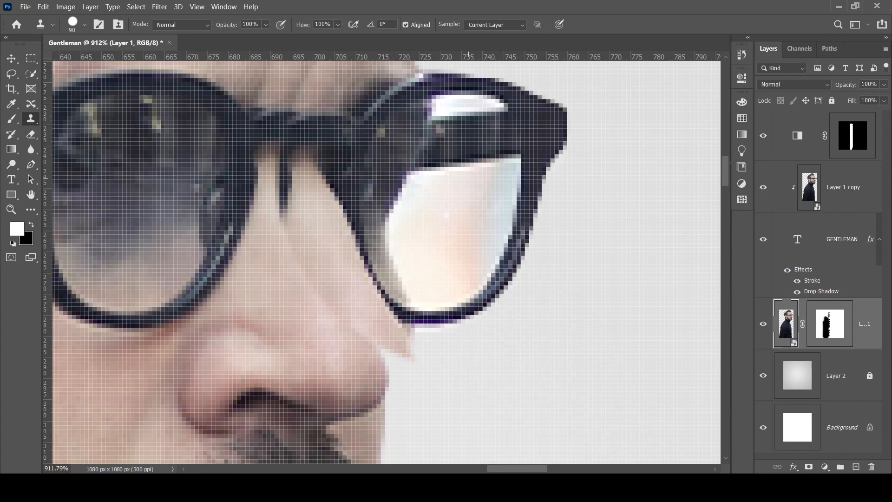
Step: Reduce the Clone Stamp brush to 6 px and undo the oversized clone stroke on the glasses
key(bracketleft)
key(bracketleft)
key(bracketleft)
key(bracketleft)
key(bracketleft)
key(bracketleft)
key(bracketleft)
key(bracketleft)
key(bracketleft)
key(bracketleft)
key(bracketleft)
key(bracketleft)
key(bracketleft)
key(bracketleft)
key(bracketleft)
key(bracketleft)
key(ctrl+z)
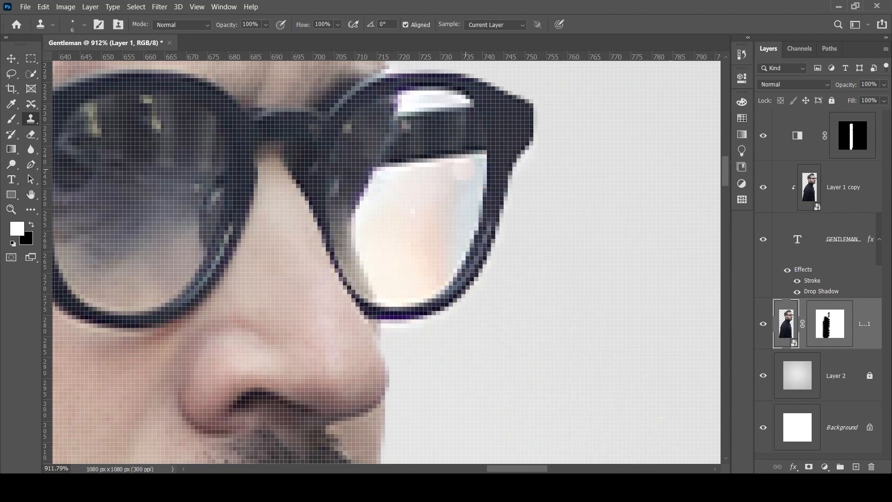
Step: Rasterize the portrait on Layer 1 and clone the lens's warm tint over the bluish reflection in the far lens
click(462, 170)
click(466, 155)
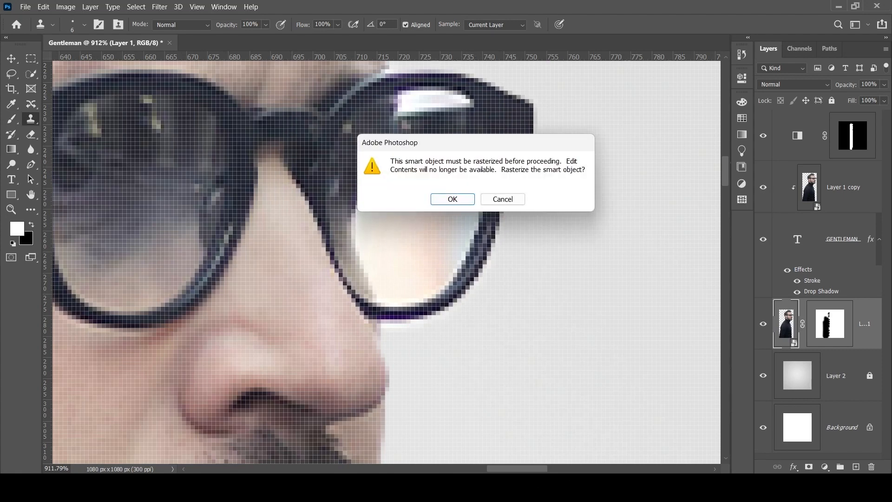
click(453, 199)
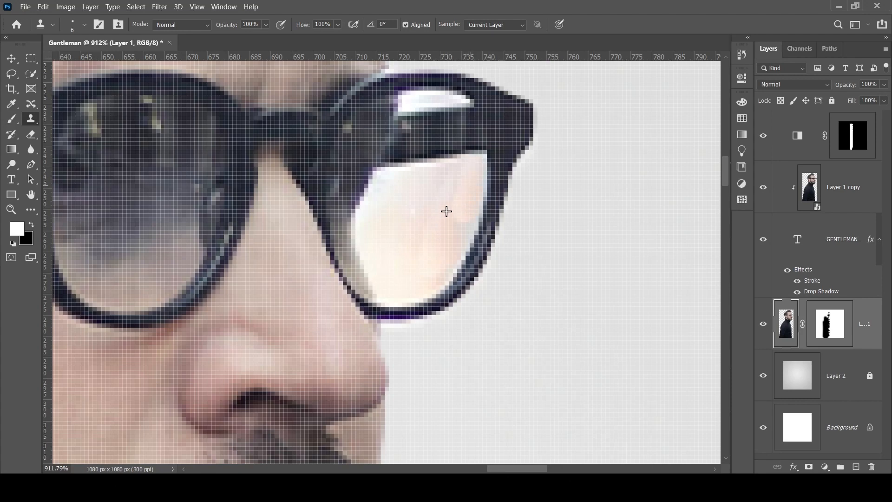
drag(446, 211, 429, 261)
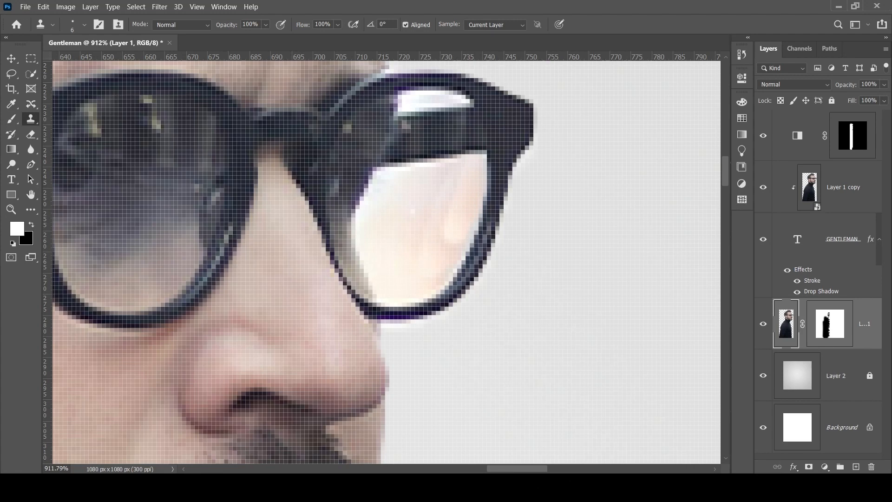
click(84, 25)
click(84, 24)
mouse_move(455, 190)
mouse_down()
mouse_move(442, 219)
mouse_move(451, 232)
mouse_move(463, 224)
mouse_move(463, 236)
mouse_up()
mouse_move(421, 263)
mouse_down()
mouse_move(409, 279)
mouse_move(437, 277)
mouse_up()
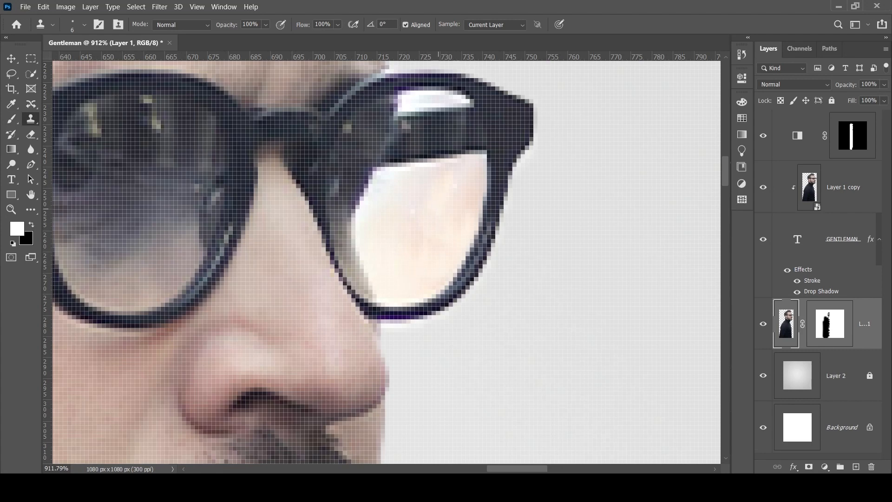
scroll(460, 214, down, 10)
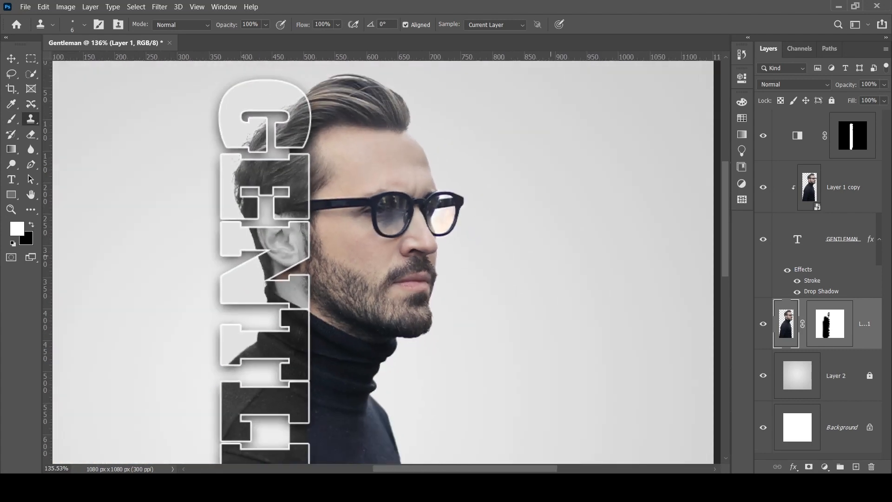
scroll(468, 213, down, 3)
key(v)
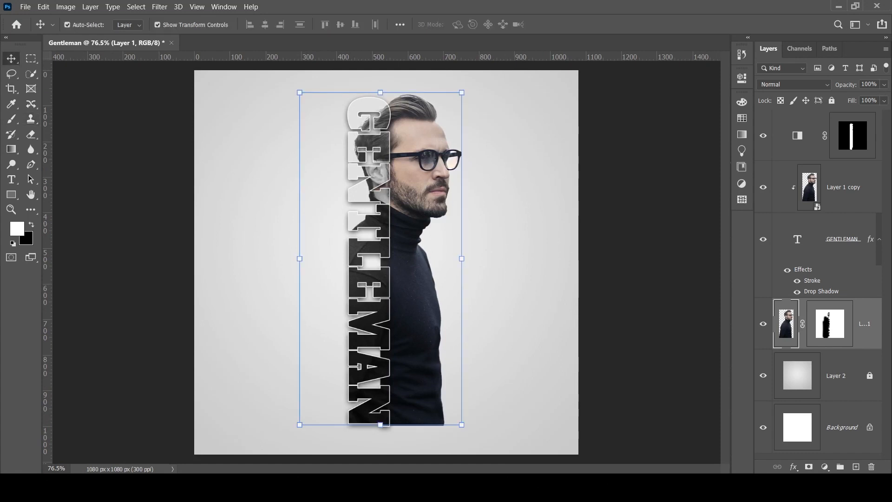
click(622, 271)
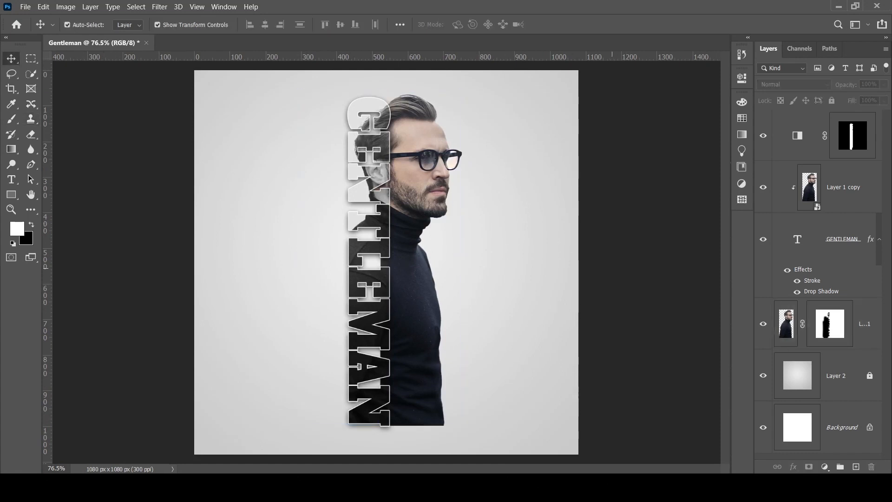
Step: Draw a square of about 63 px in the blank area beside the lettering and fill it with red
key(u)
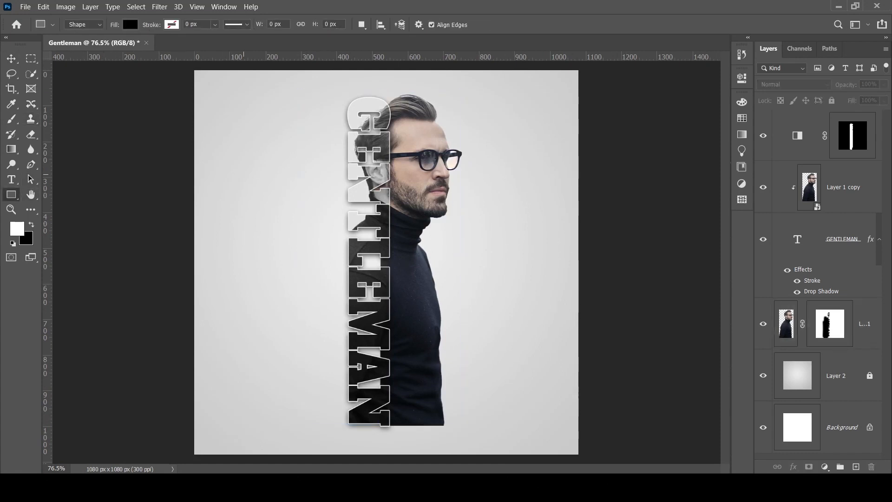
drag(244, 174, 268, 197)
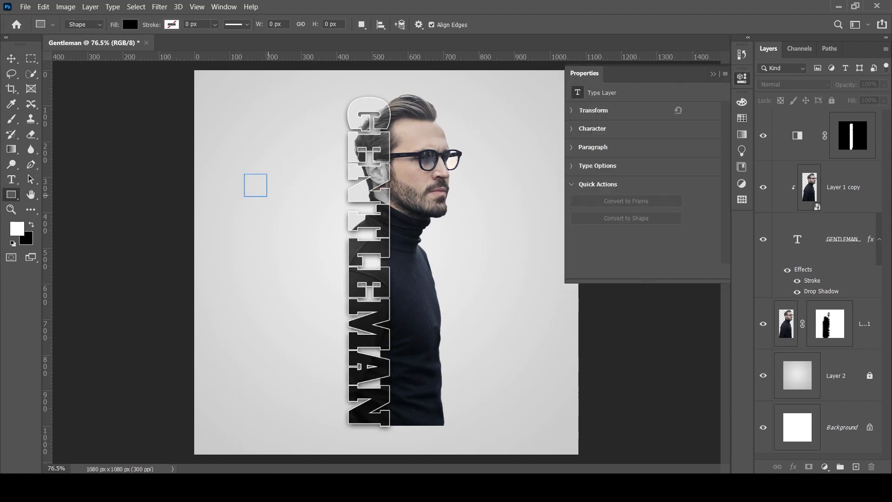
click(578, 147)
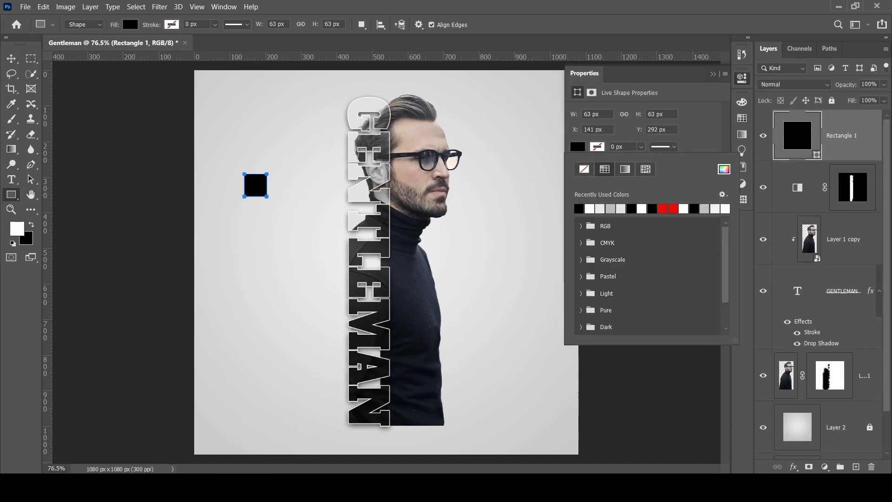
click(663, 208)
click(713, 73)
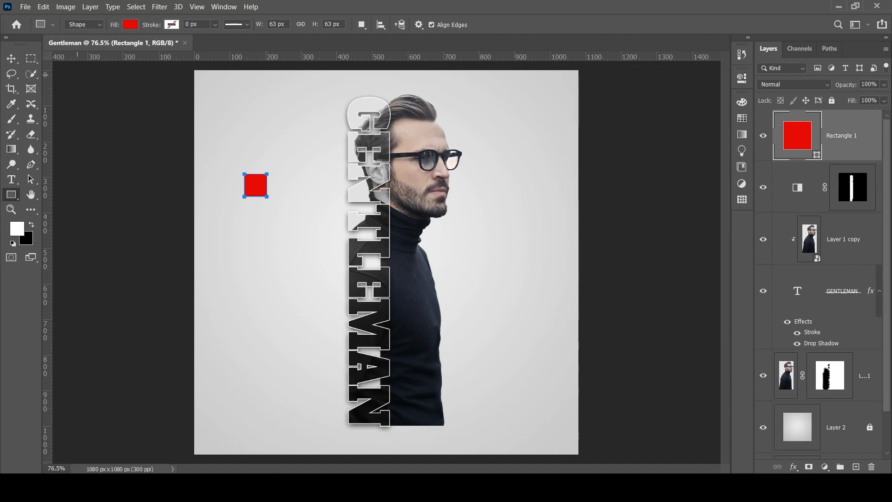
click(11, 59)
click(121, 140)
Step: Draw a narrow vertical rectangle of about 12 by 97 px below the red square and fill it with red
click(11, 195)
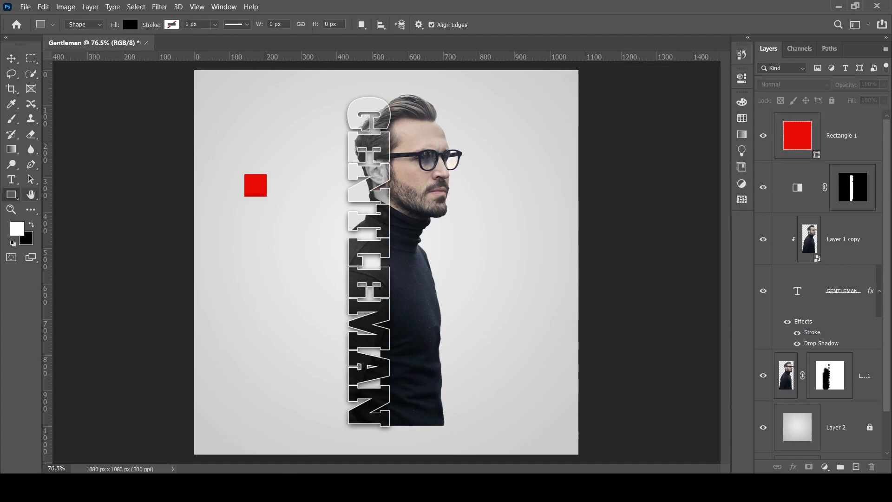
drag(250, 227, 254, 262)
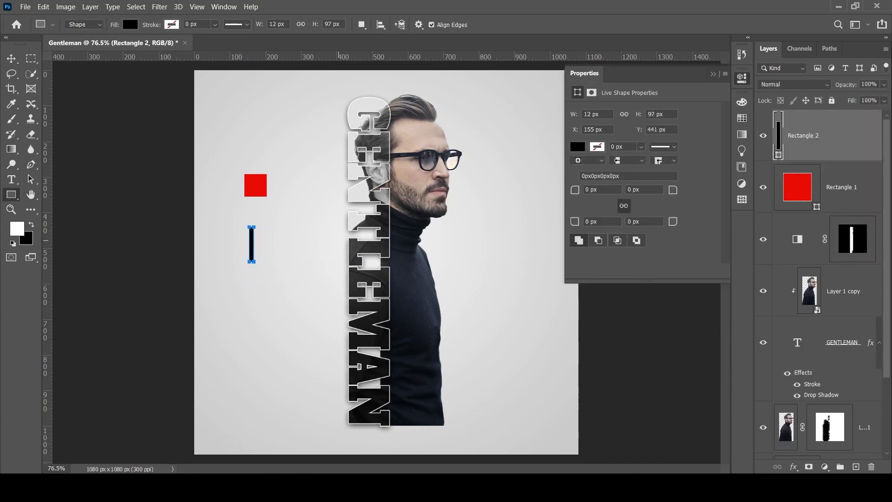
click(578, 147)
click(579, 208)
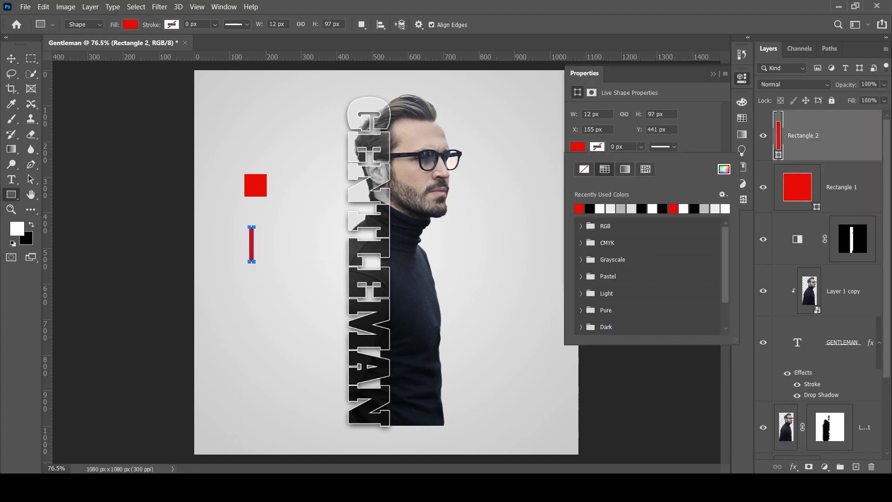
click(714, 74)
click(11, 59)
click(149, 158)
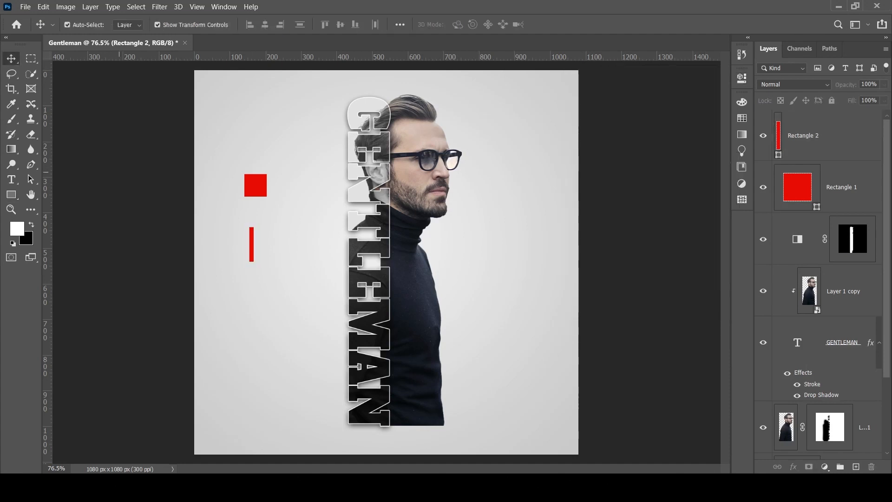
Step: Centre the narrow red bar just beneath the red square and shorten it to about 77% of its height
scroll(218, 202, up, 3)
scroll(228, 232, up, 3)
drag(281, 251, 293, 182)
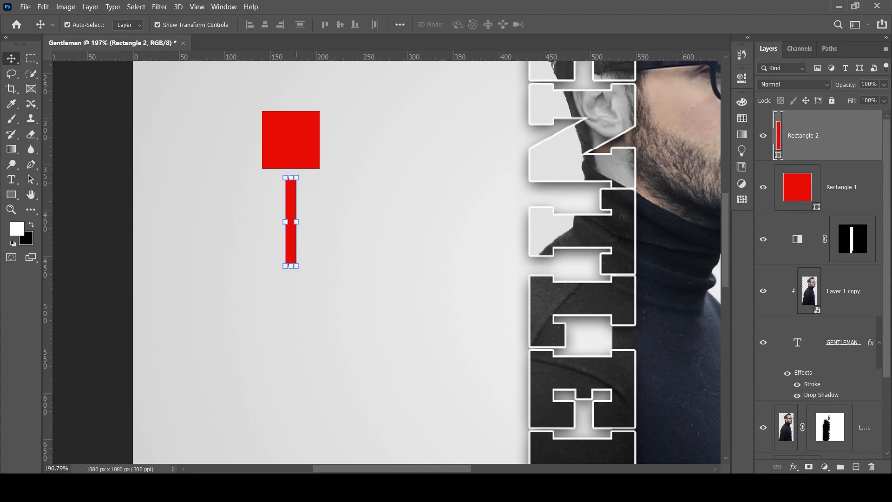
drag(291, 266, 291, 246)
Step: Add a horizontal text layer reading #GENTLEMAN in the blank area below the narrow red bar
key(t)
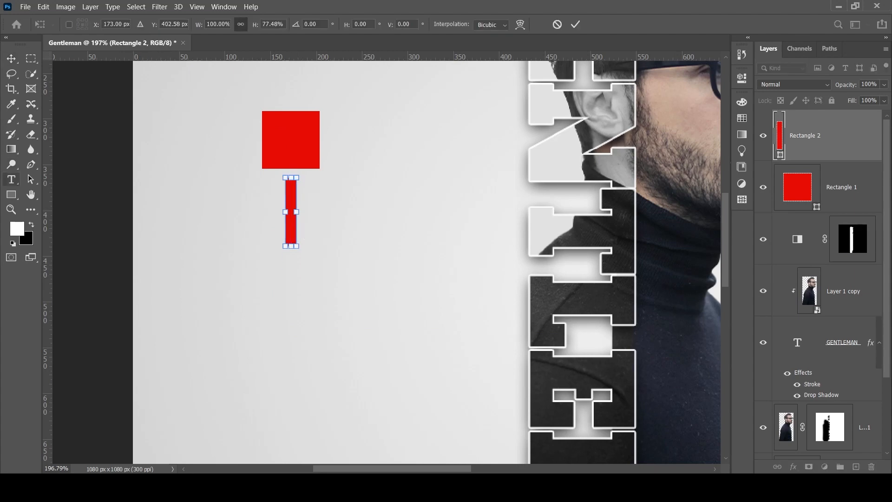
click(283, 343)
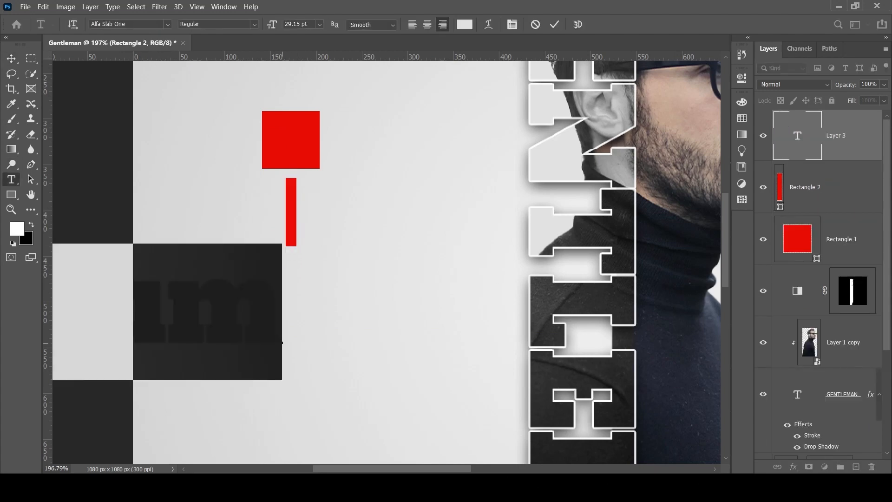
text(#)
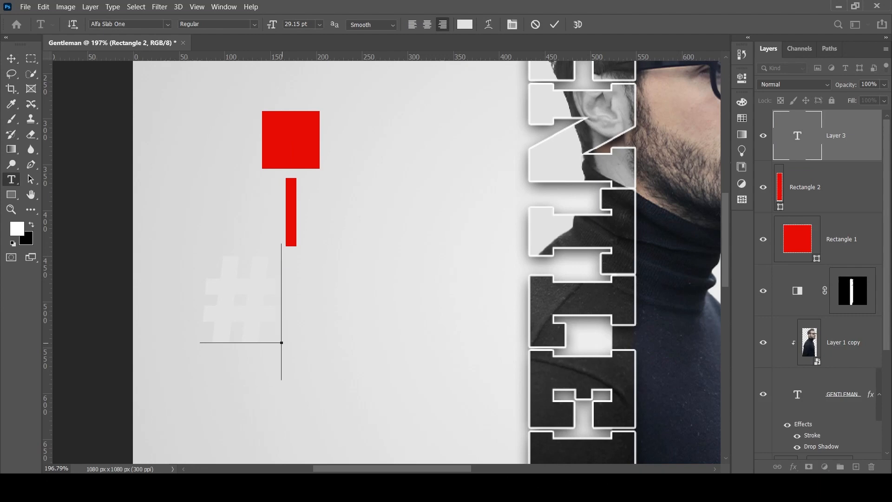
text(GENT)
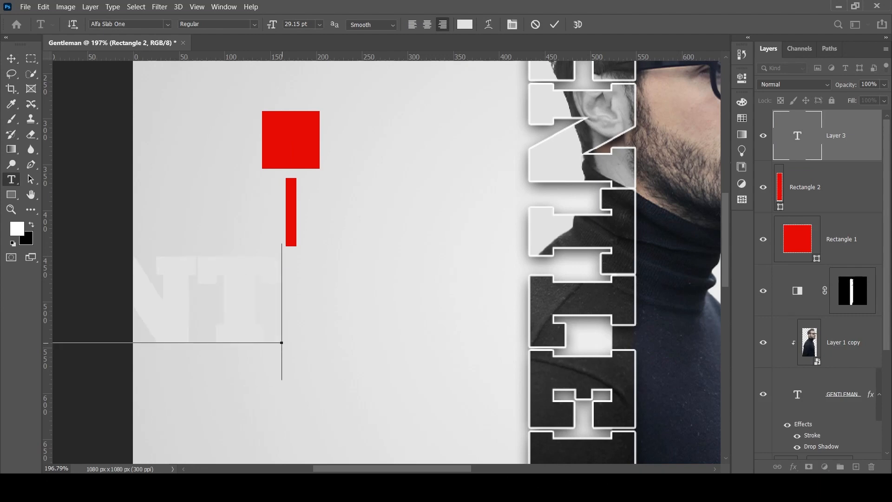
text(LEMAN)
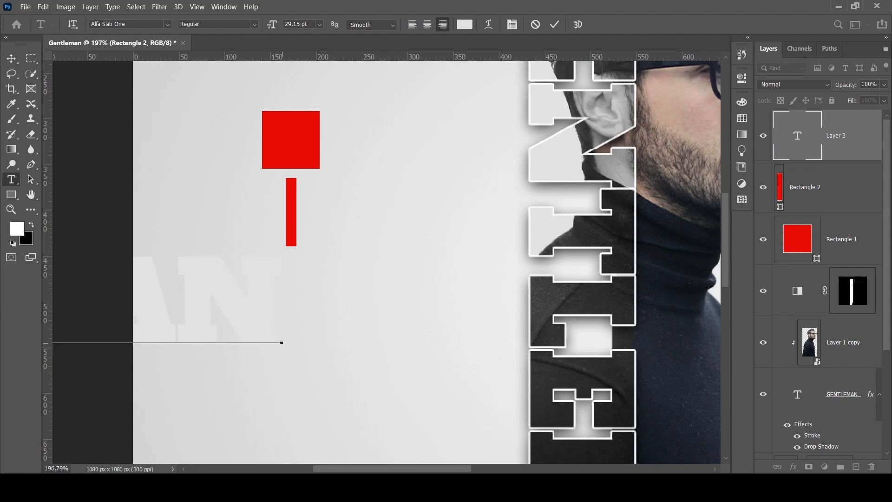
Step: Set the whole #GENTLEMAN text to 4 pt and colour it with the red sampled from the square
key(ctrl+a)
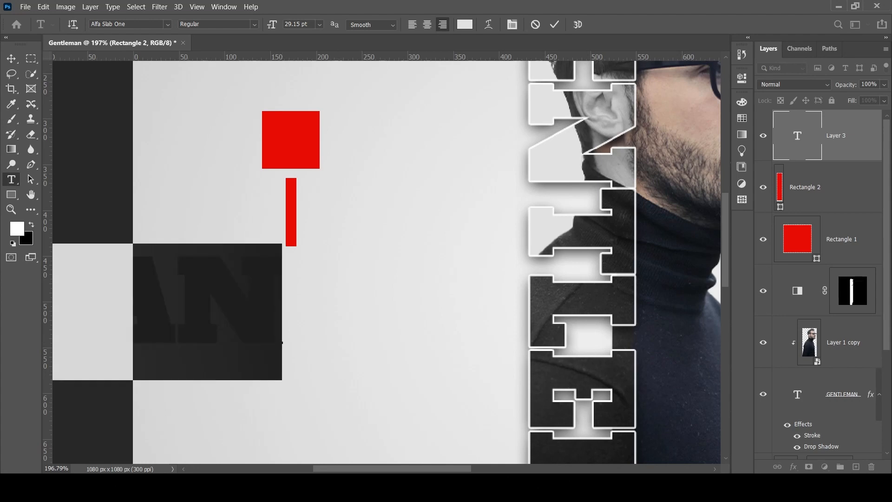
scroll(298, 24, down, 20)
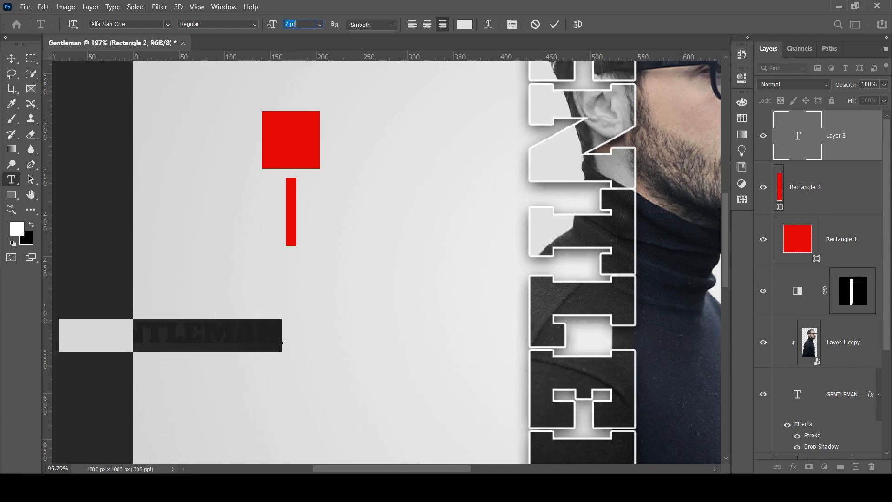
click(464, 24)
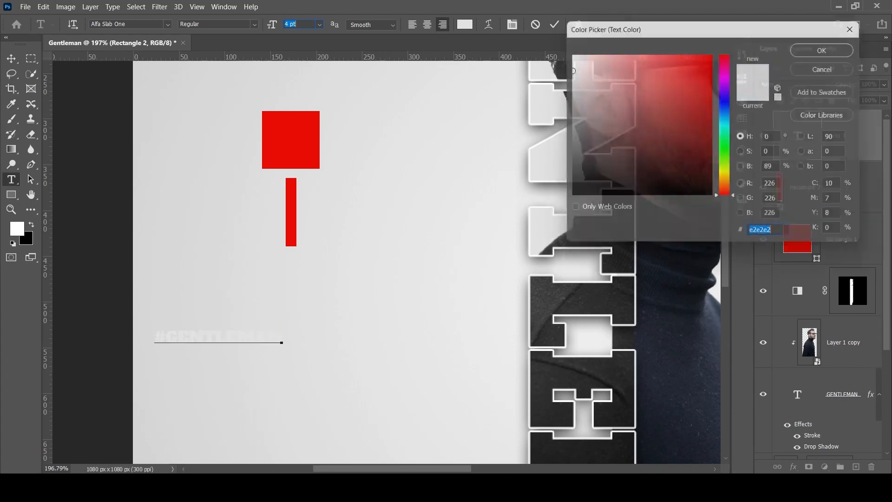
click(291, 140)
key(Return)
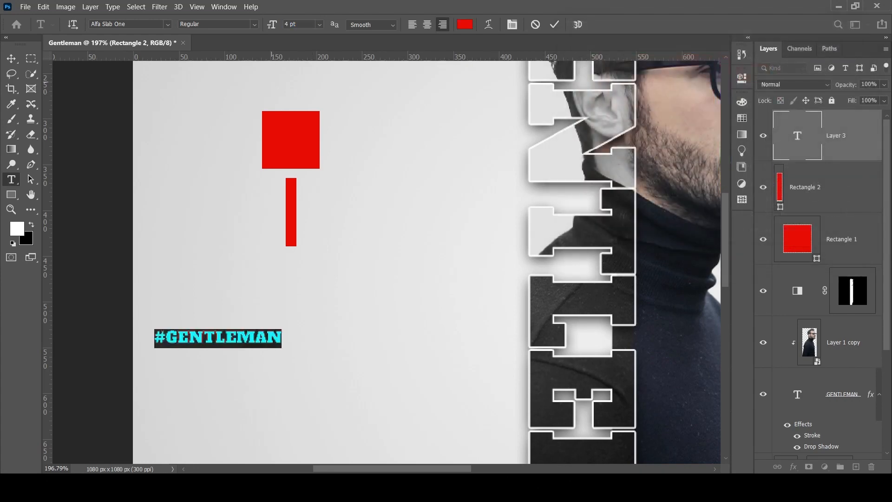
Step: Change the small #GENTLEMAN text's font to Arial Bold and commit the text
click(168, 25)
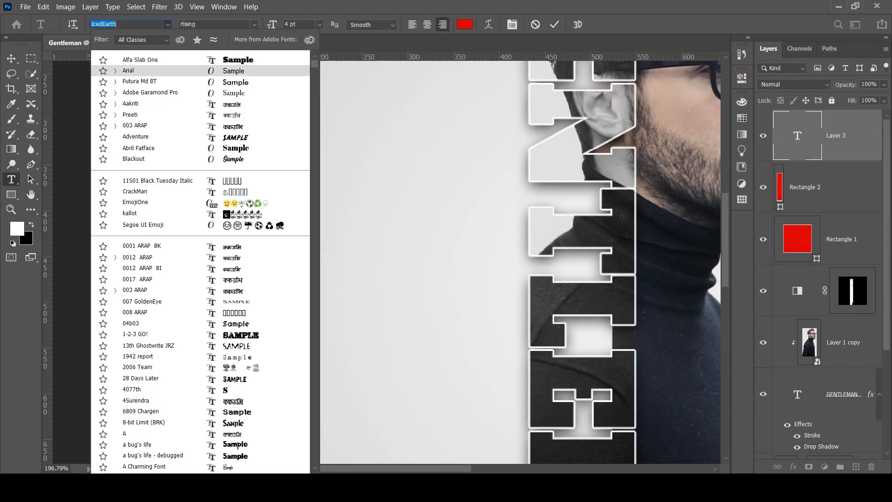
click(143, 69)
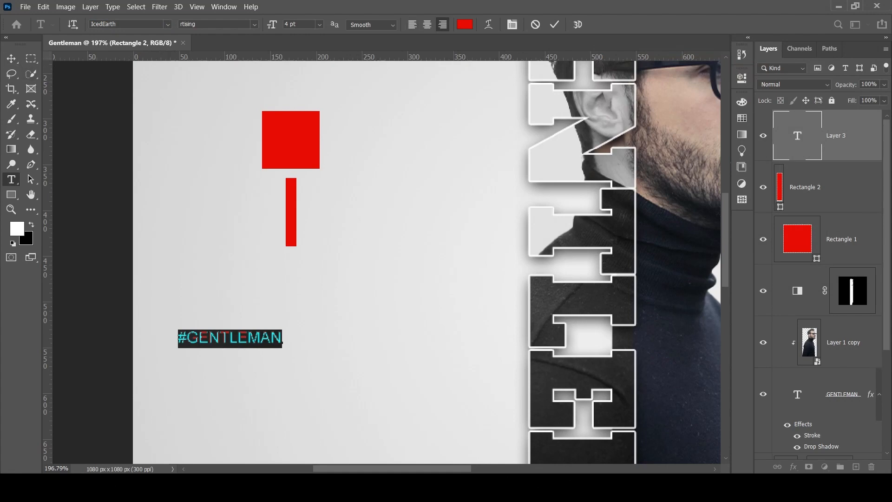
click(254, 25)
click(200, 101)
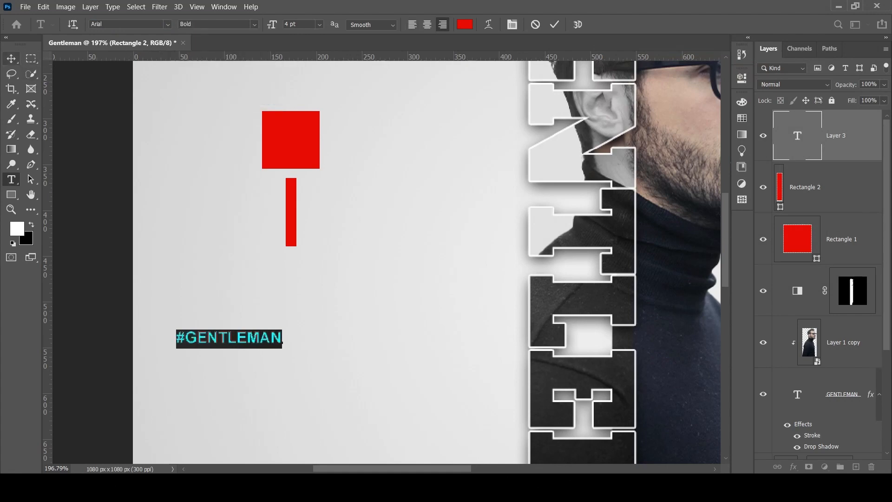
click(11, 59)
click(287, 321)
click(260, 337)
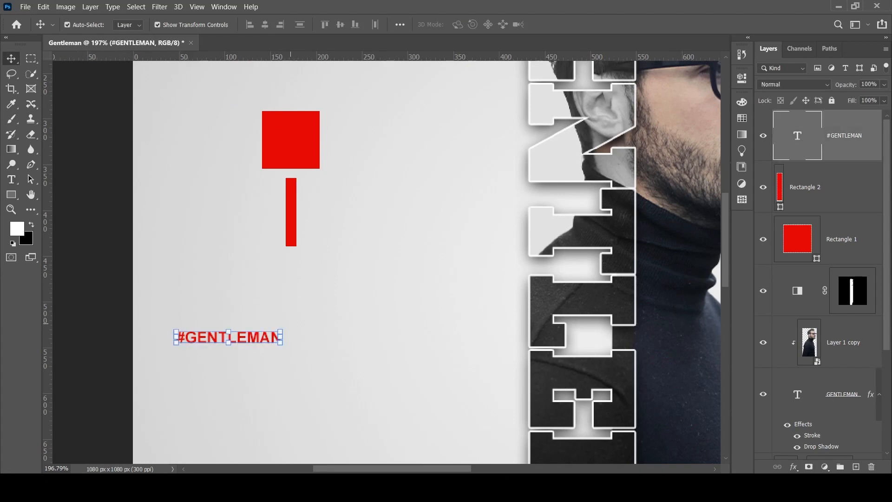
Step: Rotate the small #GENTLEMAN text 90° clockwise so it reads downward
drag(290, 323, 292, 367)
key(ctrl+z)
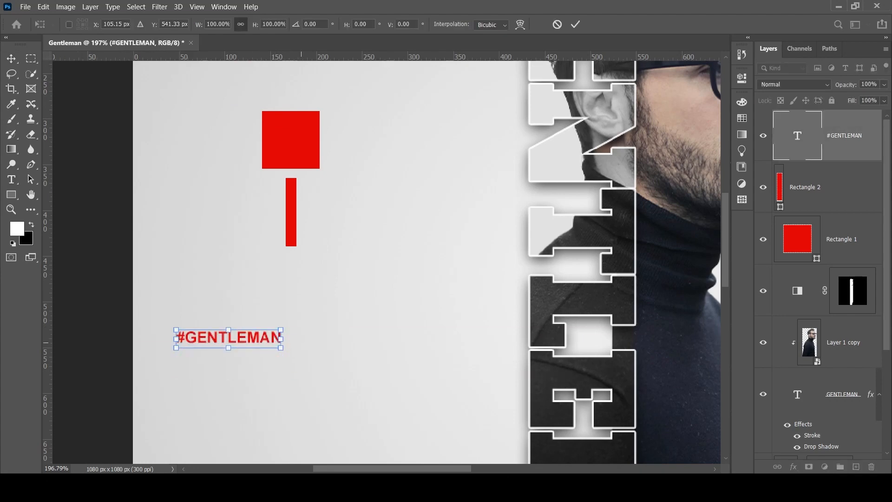
drag(314, 309, 272, 419)
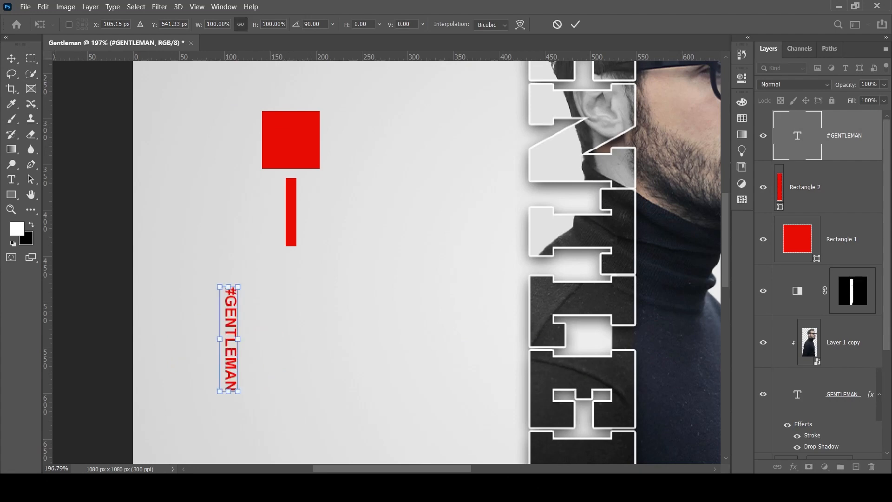
click(11, 58)
click(191, 274)
Step: Place the rotated #GENTLEMAN text centred beneath the narrow red bar, leaving a small gap between them
drag(231, 320, 307, 266)
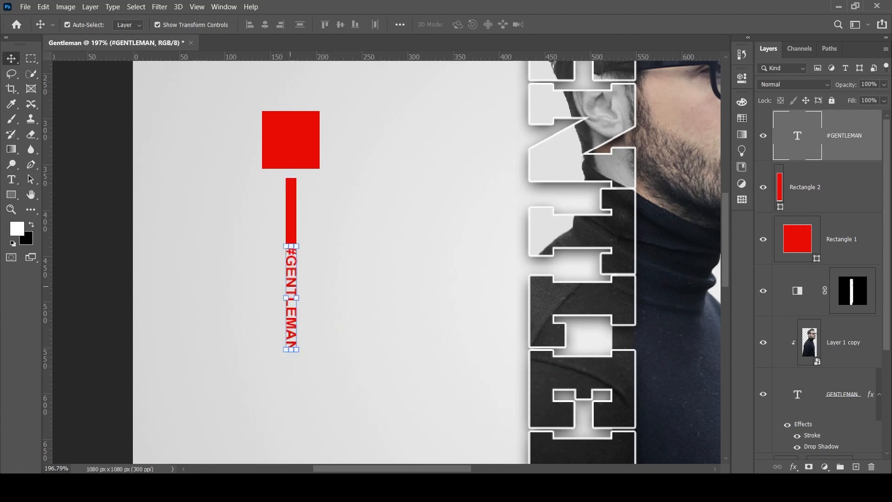
key(Down)
key(Down)
key(Down)
key(Down)
key(Down)
key(Down)
click(349, 321)
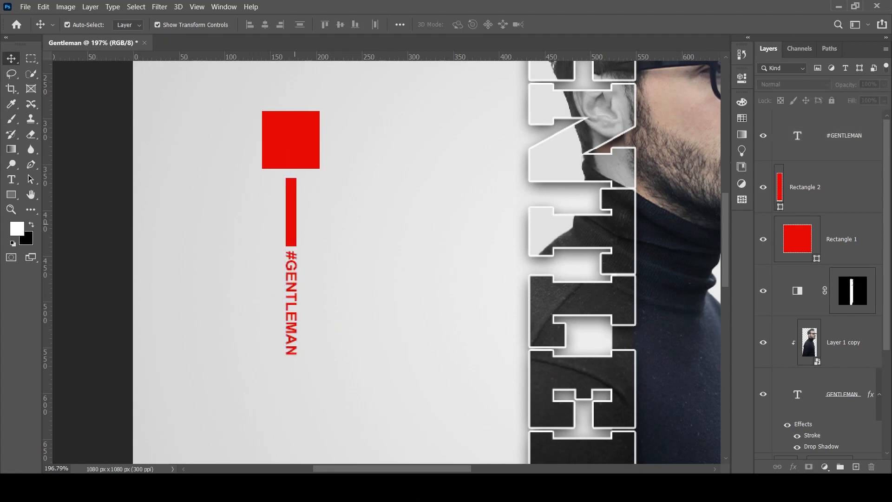
Step: Duplicate the narrow red bar straight down to just below the small #GENTLEMAN text
drag(291, 212, 291, 399)
click(367, 386)
scroll(368, 386, down, 6)
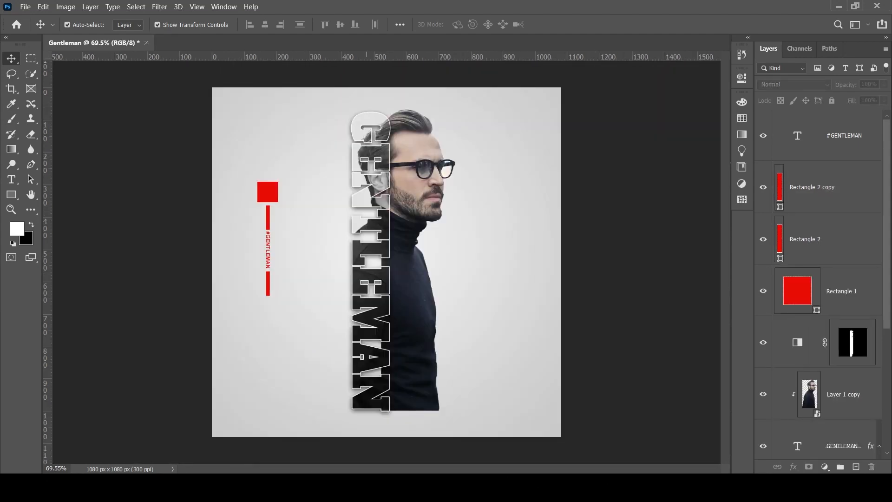
Step: Draw a circle of about 66 px below the lower red bar and fill it with red
click(11, 194)
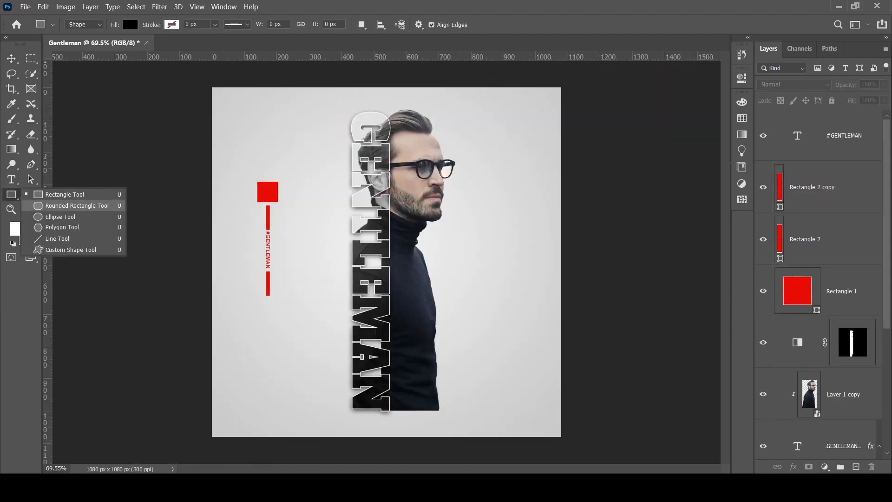
click(59, 217)
drag(258, 312, 279, 333)
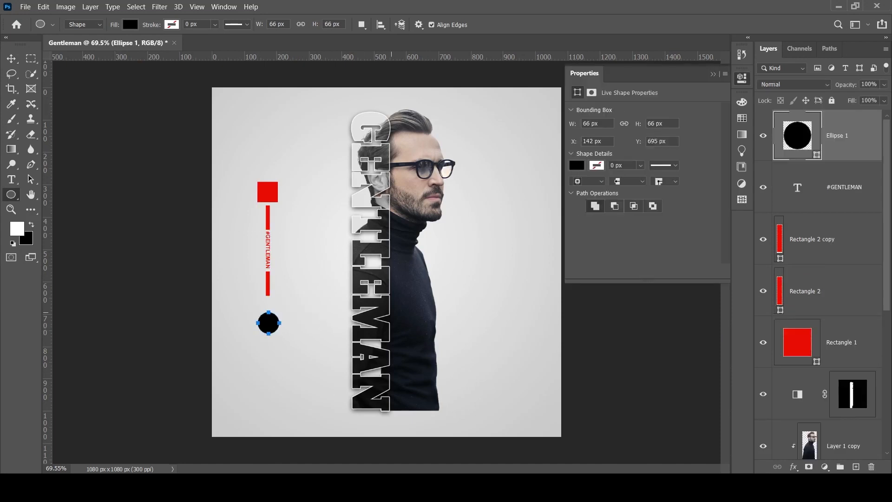
click(577, 165)
click(580, 225)
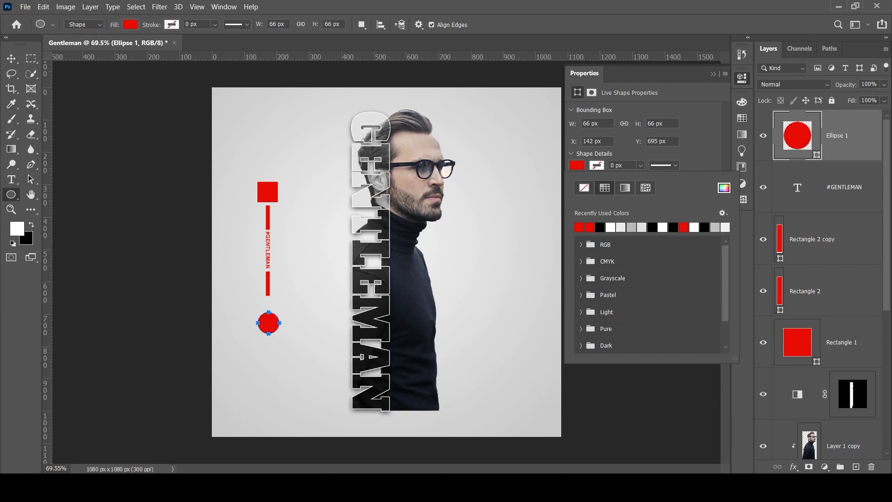
click(742, 78)
Step: Move the red circle up, centred just beneath the lower red bar with a small gap
key(v)
scroll(268, 325, up, 5)
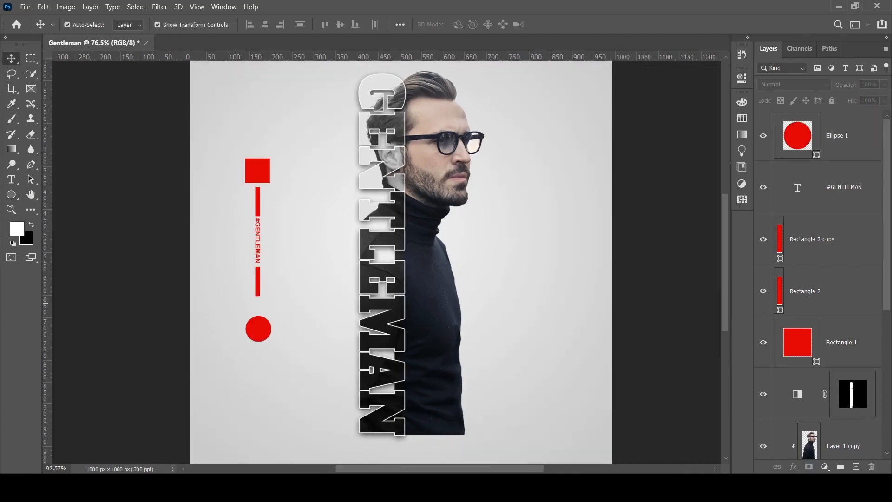
drag(269, 309, 268, 288)
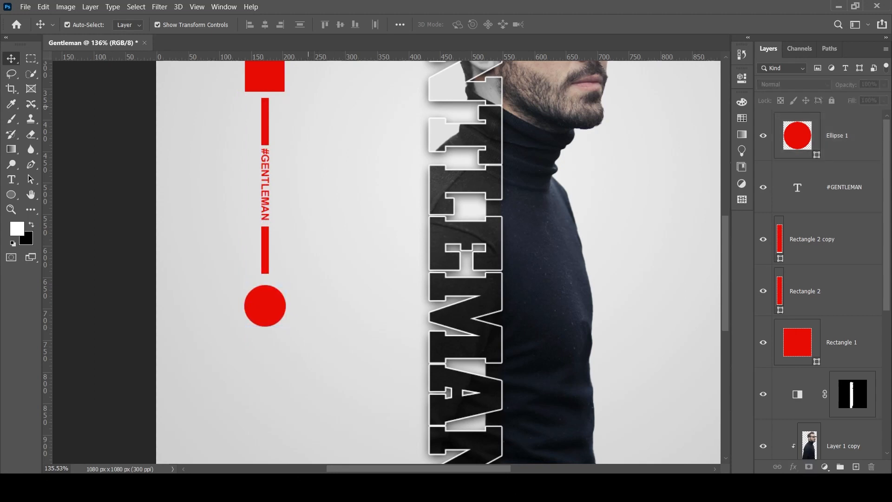
Step: Duplicate the small #GENTLEMAN text with both of its red bars and place the copy centred just below the red circle
drag(310, 109, 245, 255)
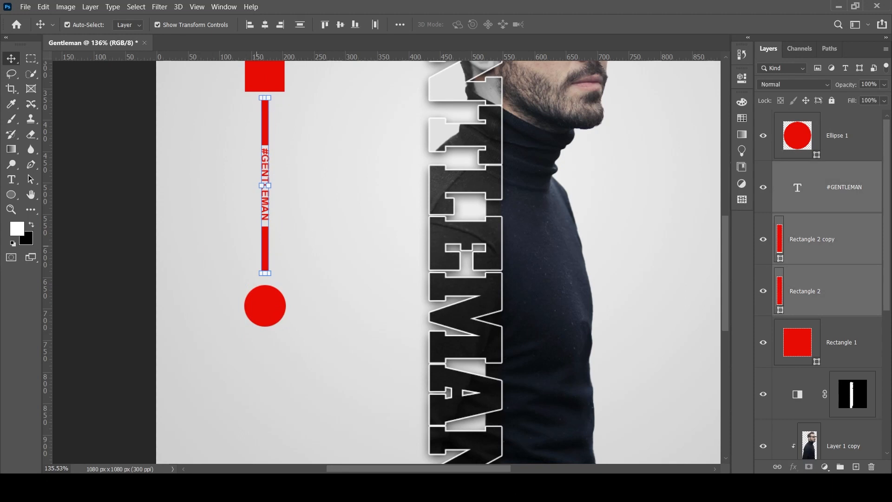
scroll(438, 261, down, 2)
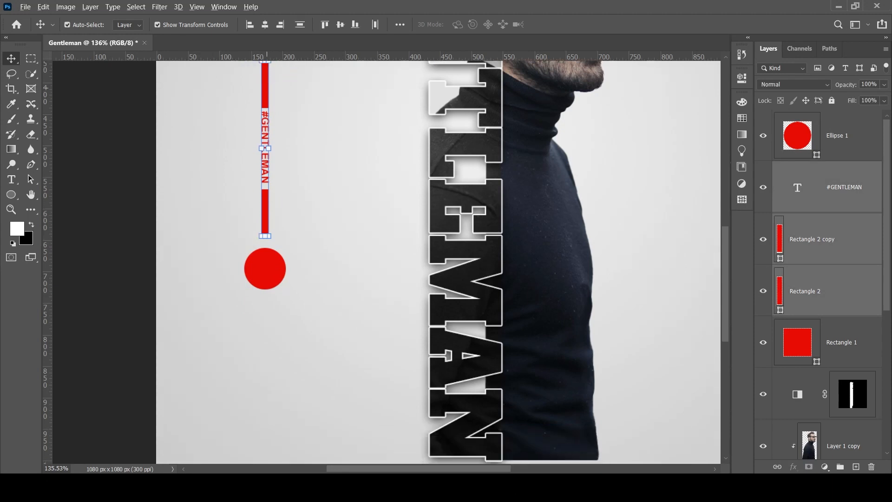
drag(266, 65, 265, 306)
scroll(278, 323, up, 3)
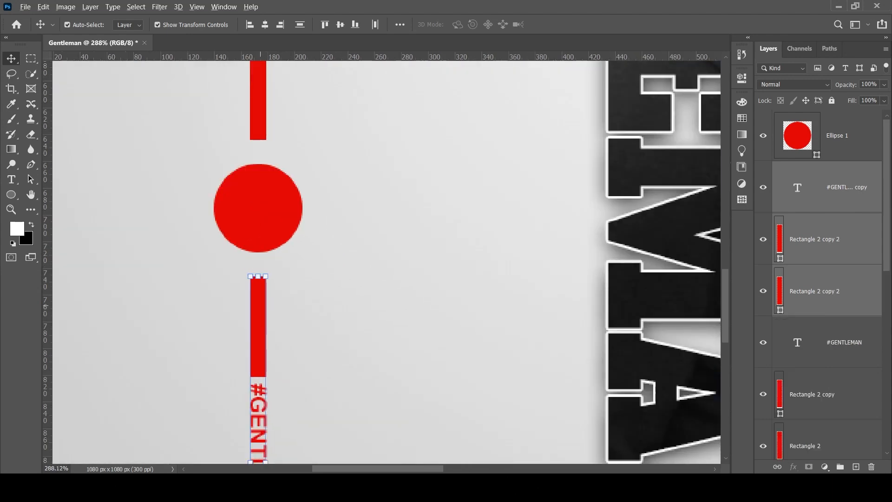
drag(258, 279, 258, 279)
scroll(341, 306, down, 5)
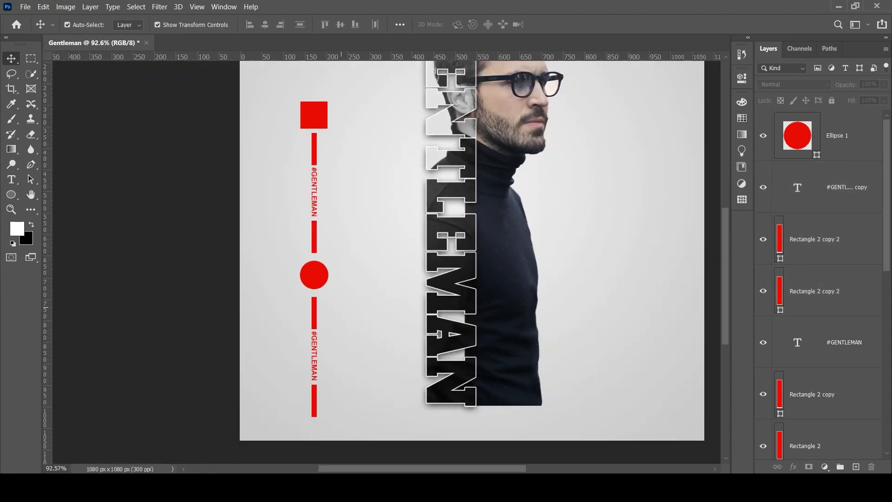
scroll(387, 261, down, 2)
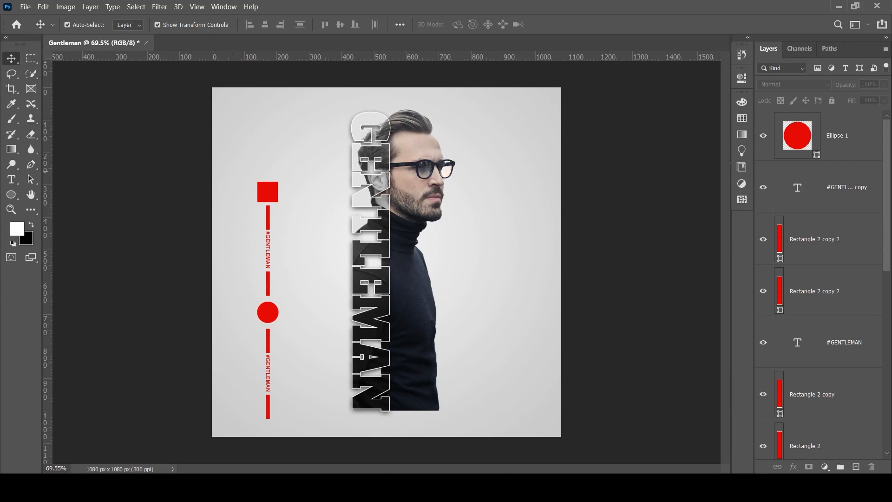
Step: Select the whole column of red shapes and small text and move it up, roughly centred vertically on the canvas
drag(233, 173, 298, 424)
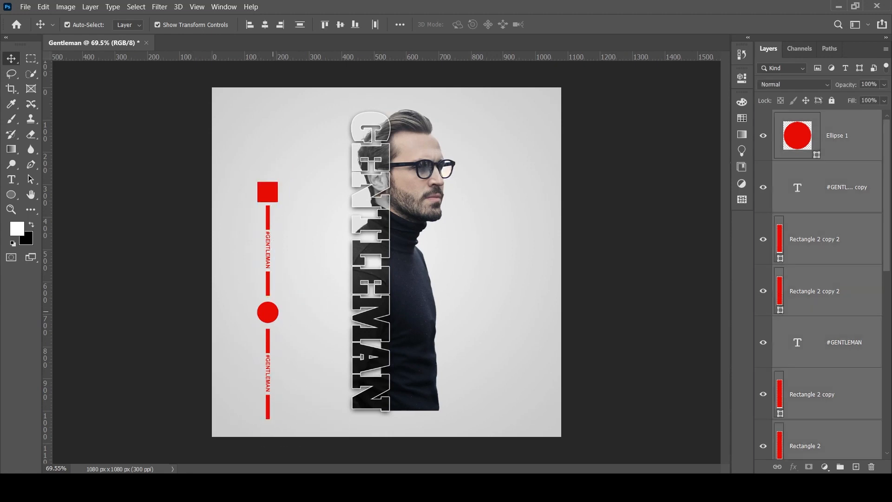
mouse_move(268, 279)
mouse_down()
mouse_move(273, 223)
mouse_move(275, 268)
mouse_up()
click(173, 287)
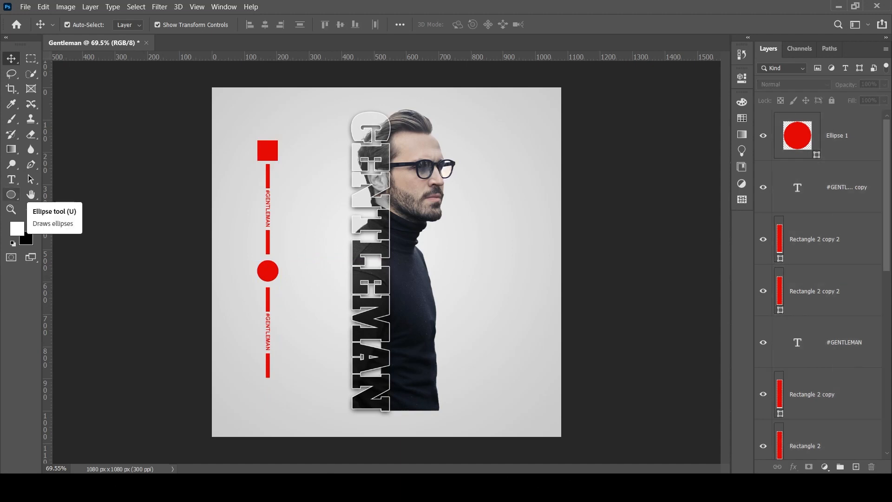
Step: Draw a vertical stripe of about 36 by 1116 px spanning the full canvas height in front of the man's face and fill it with red
click(12, 195)
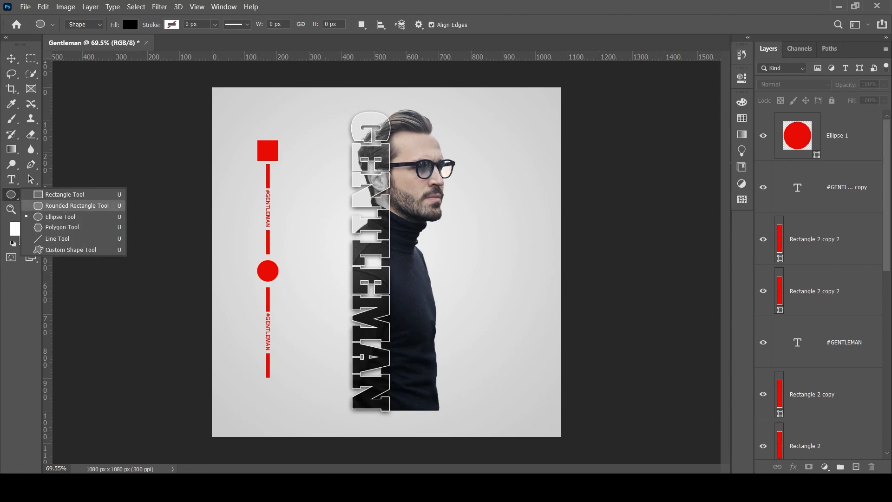
click(65, 194)
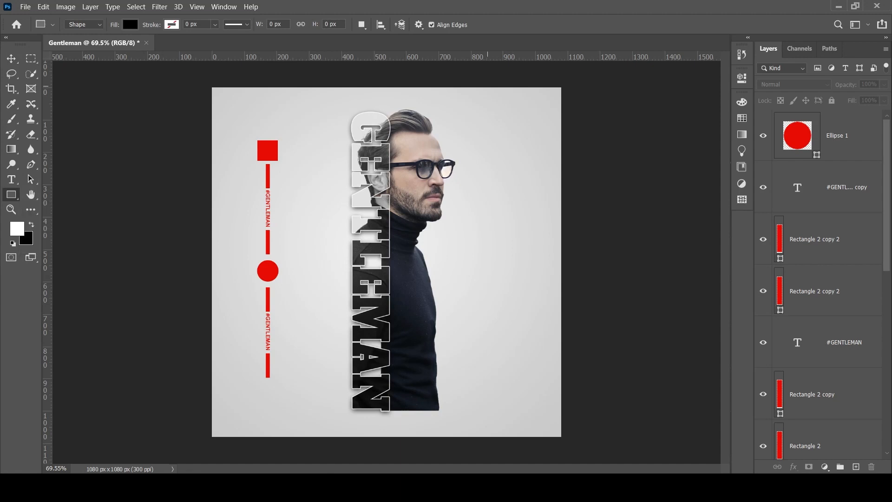
drag(477, 85, 489, 445)
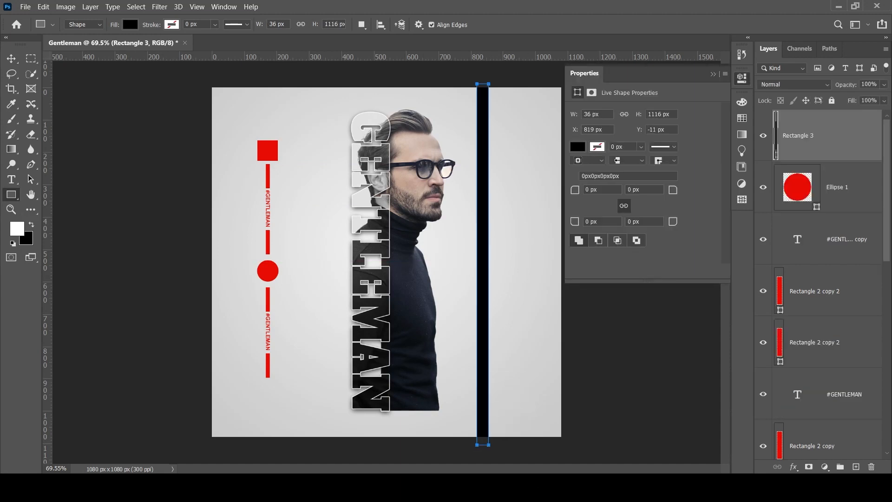
click(578, 147)
click(579, 209)
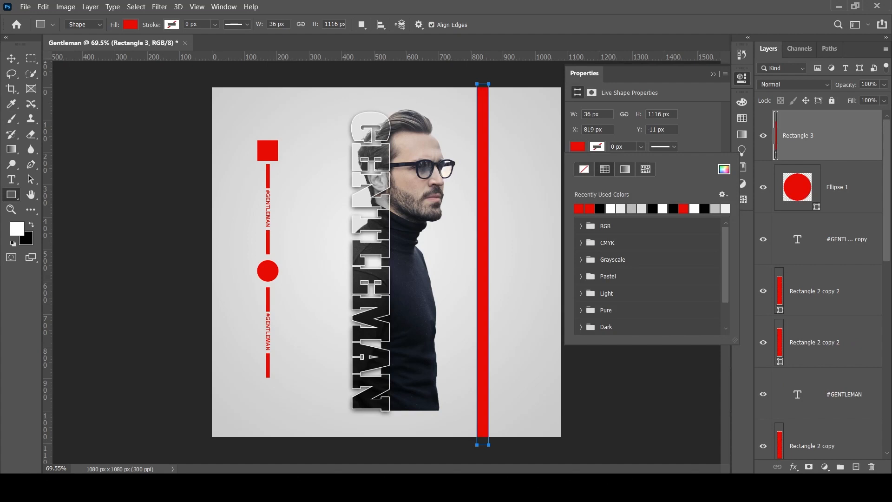
key(Escape)
key(v)
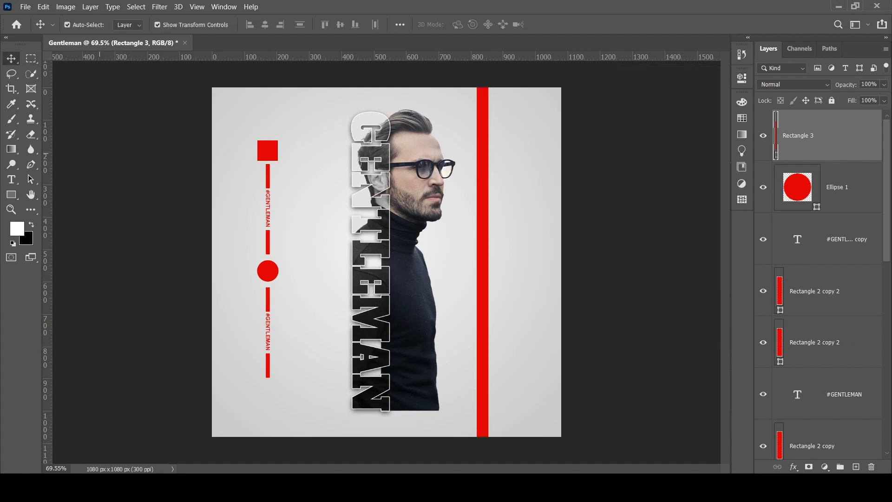
Step: Move the man together with the vertical GENTLEMAN lettering slightly left, and shift the tall red stripe left by about the same distance
drag(332, 92, 446, 434)
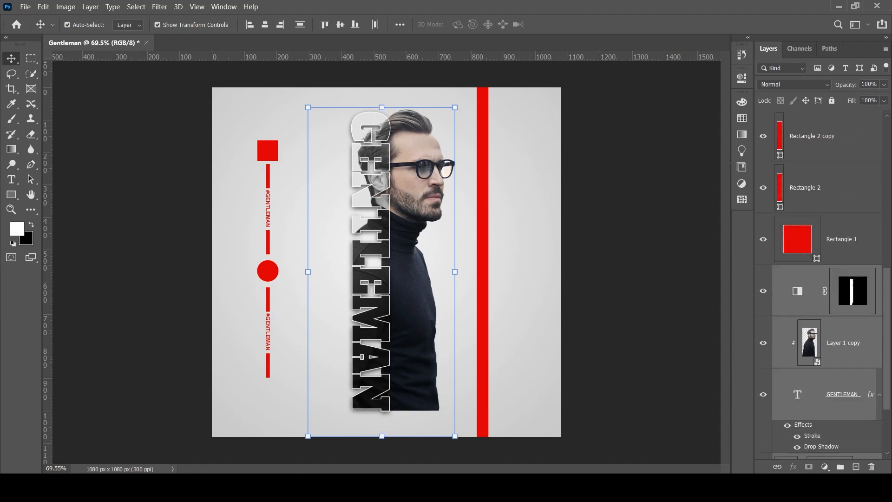
click(372, 448)
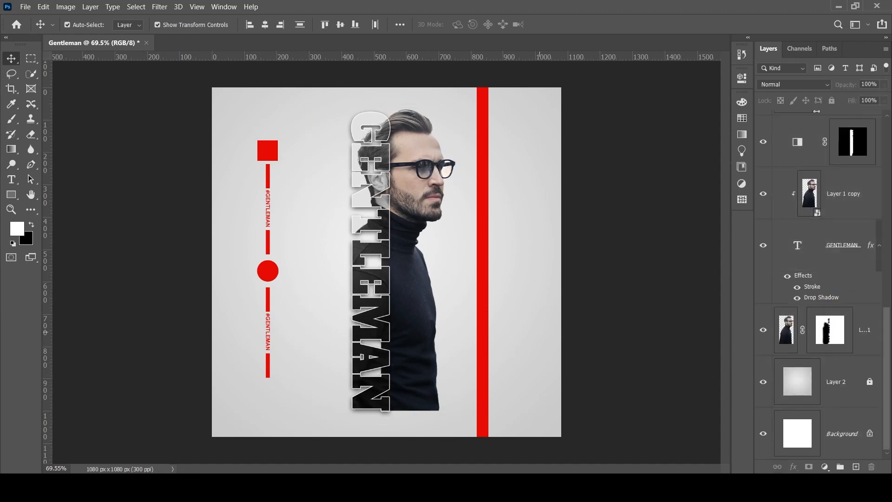
drag(383, 251, 365, 251)
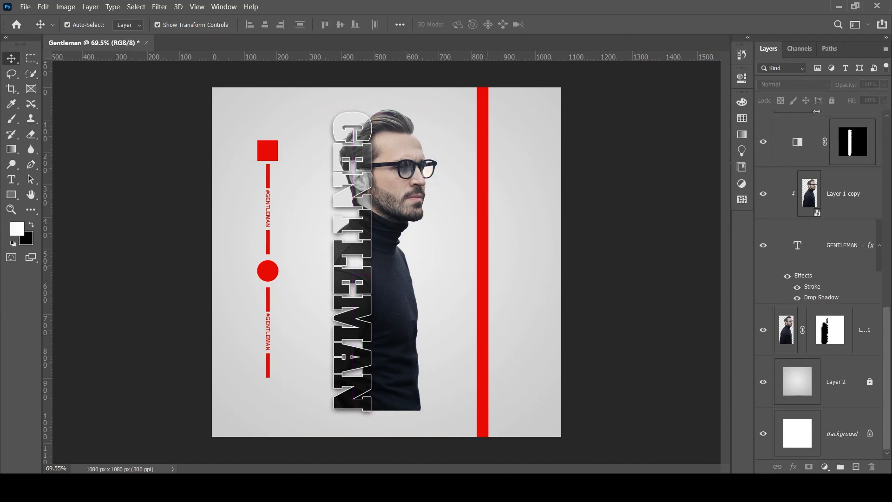
drag(482, 251, 462, 251)
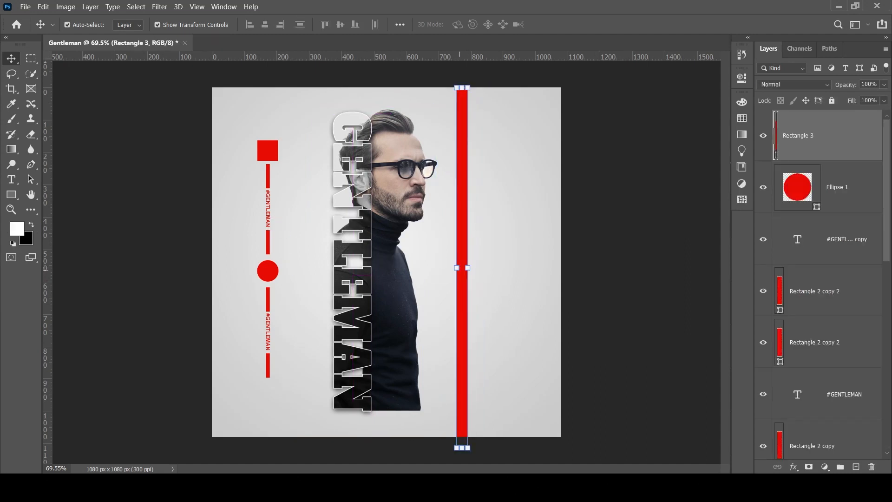
click(639, 279)
Step: Add a text line over the man's chest reading "A gentleman is simply a patient wolf."
key(t)
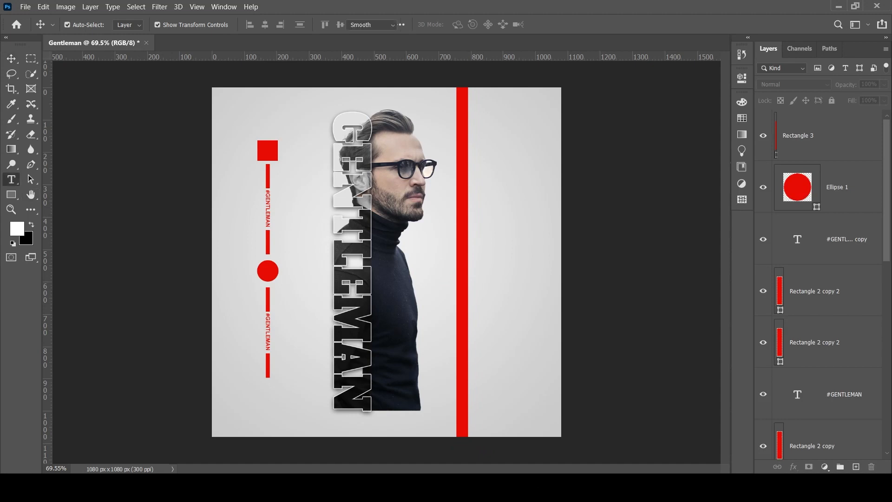
click(418, 250)
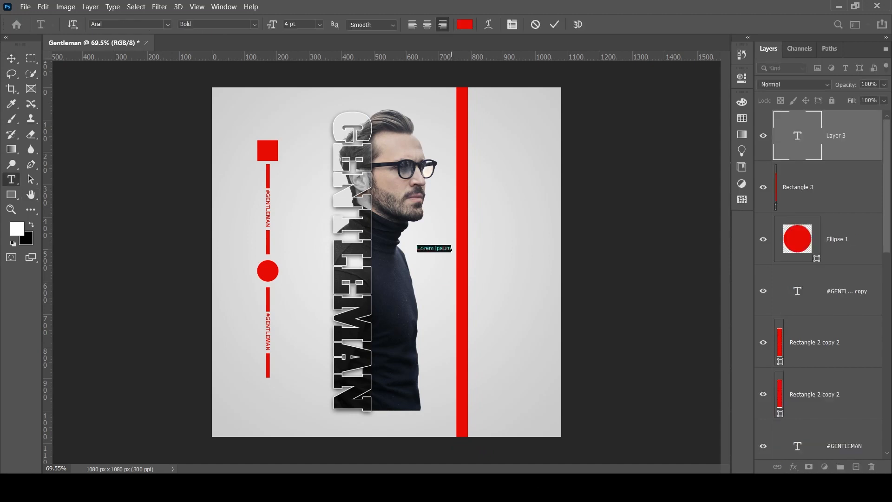
key(BackSpace)
text(A.G)
text(entle)
text(man)
text( is)
text( simp)
text(ly)
text( a p)
text(at)
text(i)
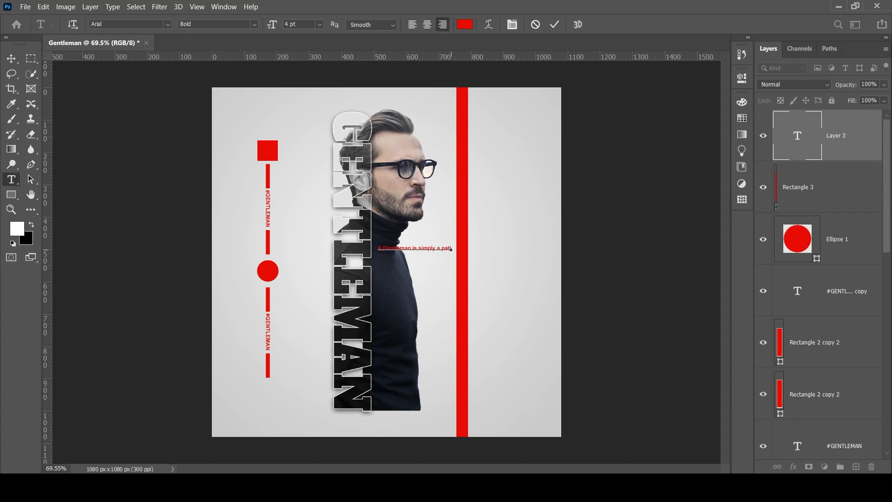
text(ent wolf)
text(.)
Step: Recolour the whole patient wolf sentence white and commit the text
key(ctrl+a)
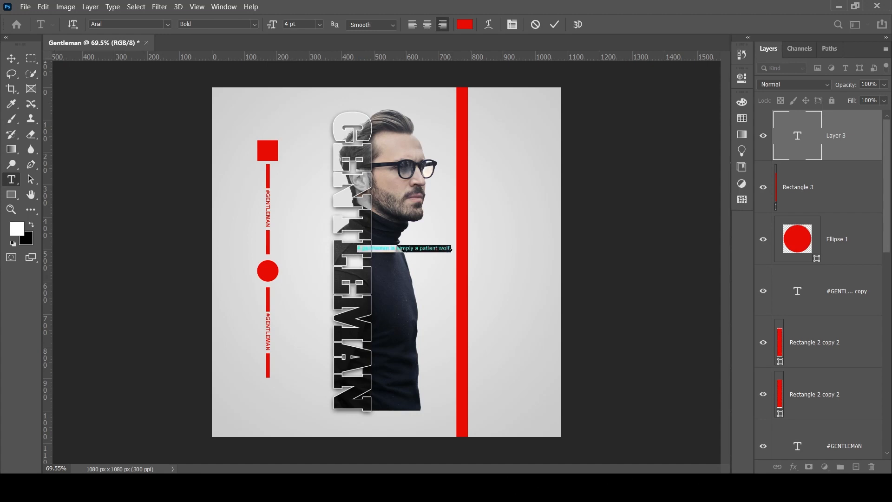
key(alt+BackSpace)
click(11, 58)
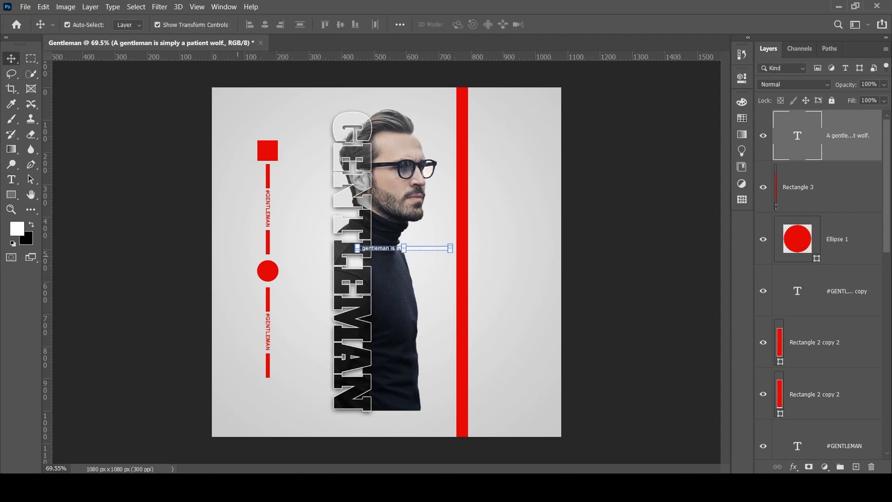
Step: Rotate the white sentence 90° clockwise and place it centred on the red stripe near the canvas's upper edge
key(ctrl+t)
drag(463, 249, 437, 293)
drag(404, 248, 462, 135)
key(Return)
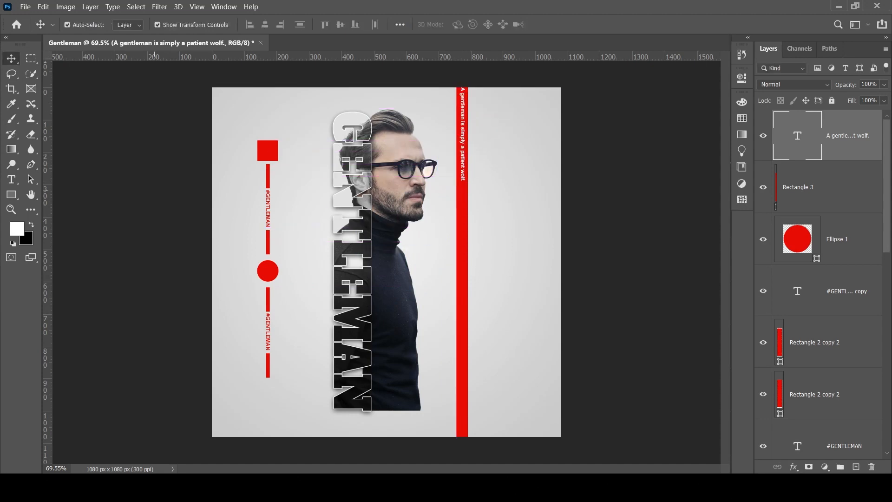
drag(464, 119, 463, 124)
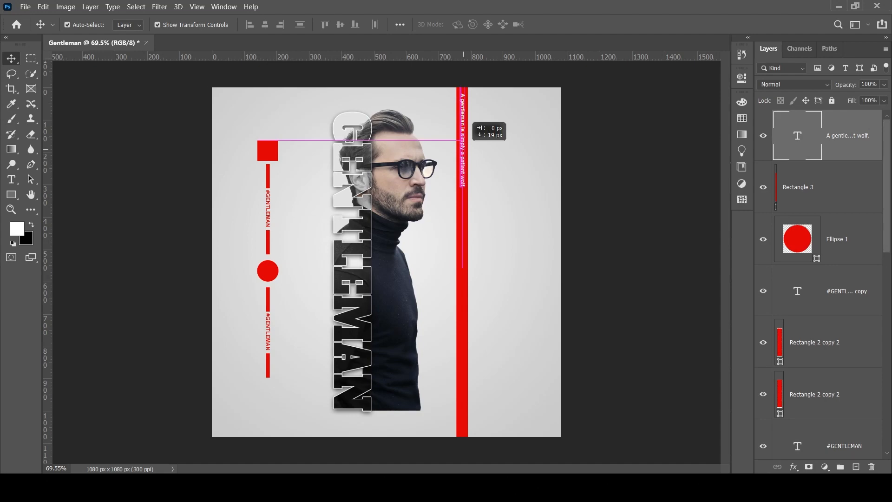
Step: Set the font size of the sentence on the red stripe to 4.5 pt
scroll(436, 178, up, 2)
scroll(465, 185, up, 4)
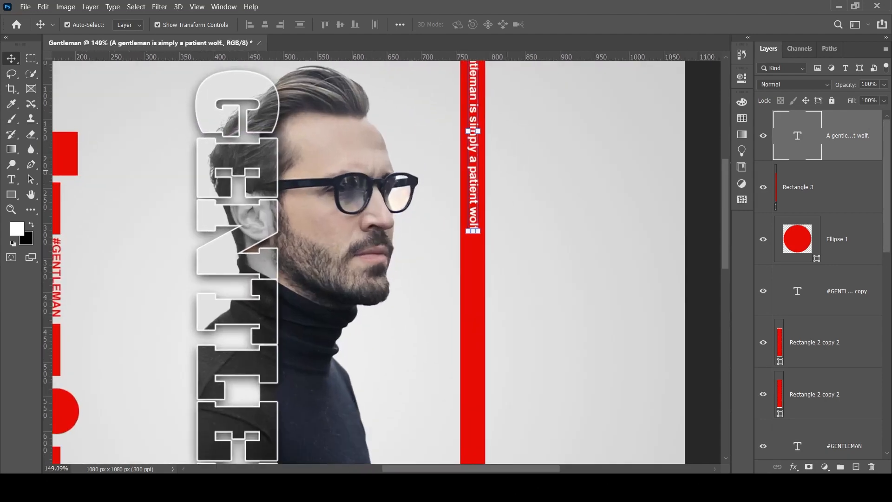
double_click(463, 162)
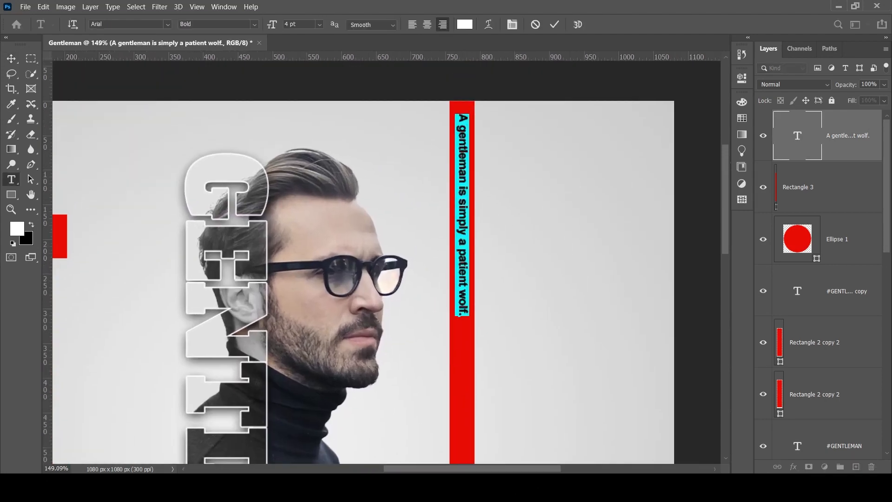
click(296, 24)
text(4.5)
key(Return)
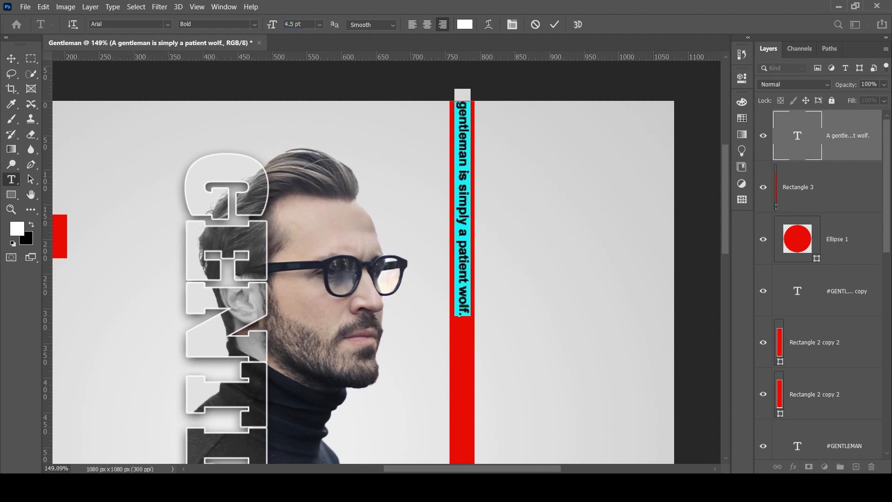
click(11, 58)
click(441, 212)
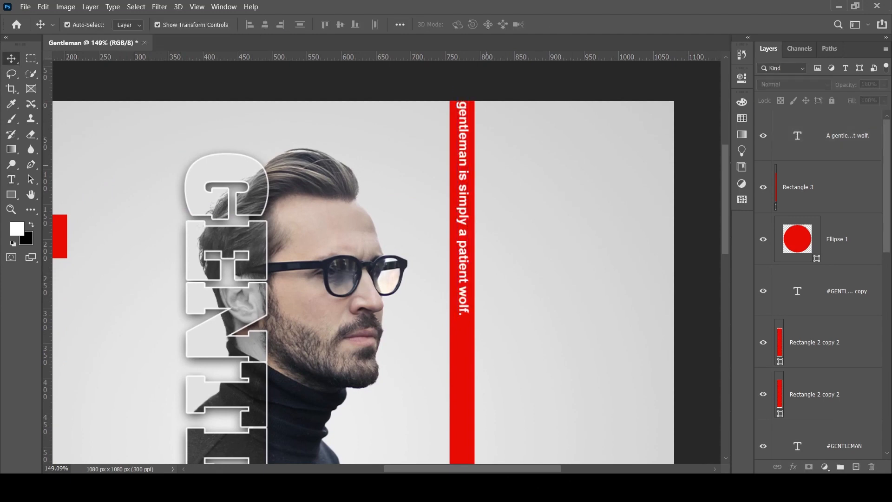
Step: Move the sentence up so it starts beyond the canvas's upper edge, and duplicate it directly below along the stripe
drag(463, 123, 463, 80)
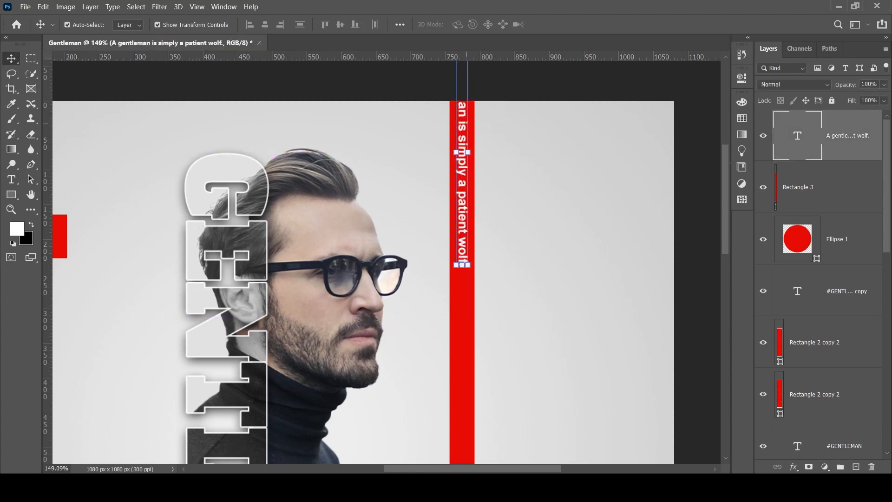
drag(465, 158, 464, 330)
click(563, 198)
scroll(464, 330, down, 5)
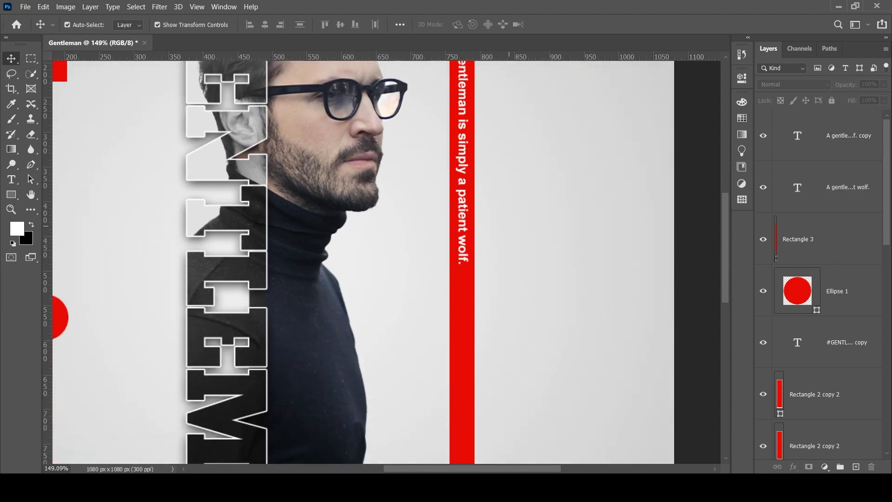
Step: Duplicate the sentence two more times down the red stripe, evenly spaced, so the text runs to the canvas's lower edge
drag(464, 80, 482, 285)
scroll(484, 270, down, 5)
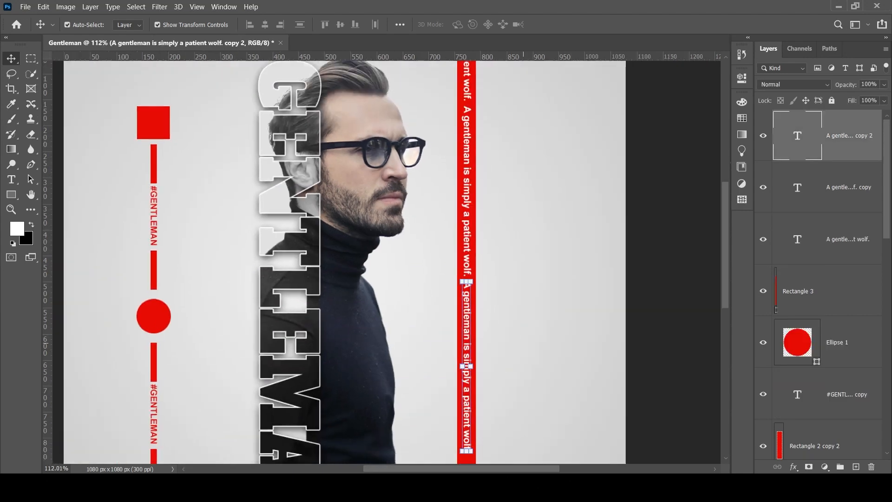
scroll(353, 260, down, 4)
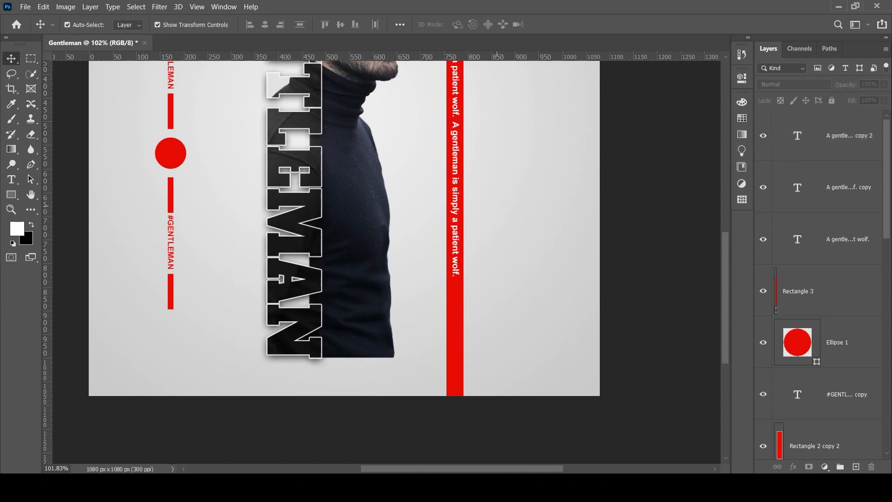
drag(461, 129, 460, 289)
drag(494, 180, 495, 403)
scroll(455, 96, down, 3)
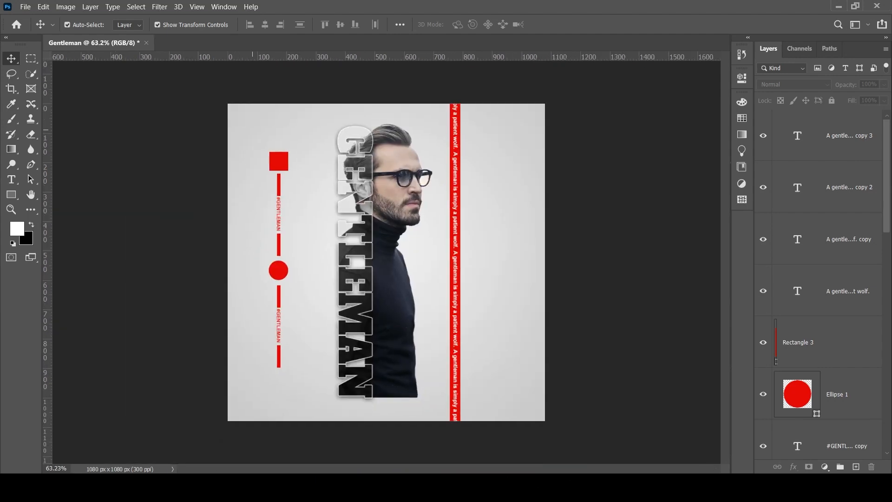
key(u)
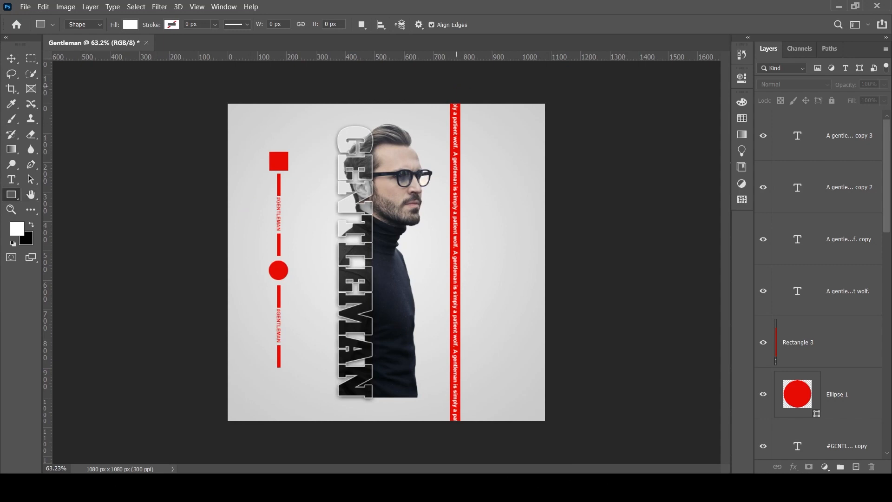
drag(465, 92, 470, 163)
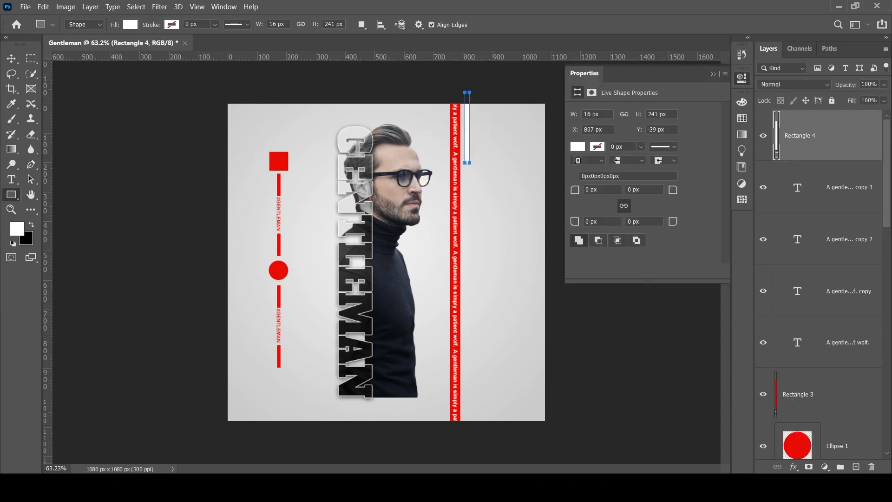
click(713, 74)
key(ctrl+z)
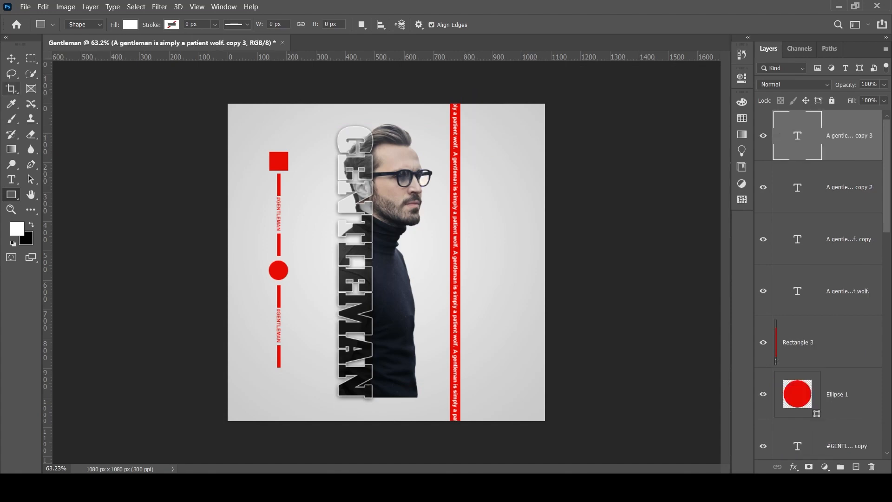
Step: Duplicate the short red bar beneath the square to the right of the text stripe and stretch its height to about 230%
click(11, 58)
click(286, 182)
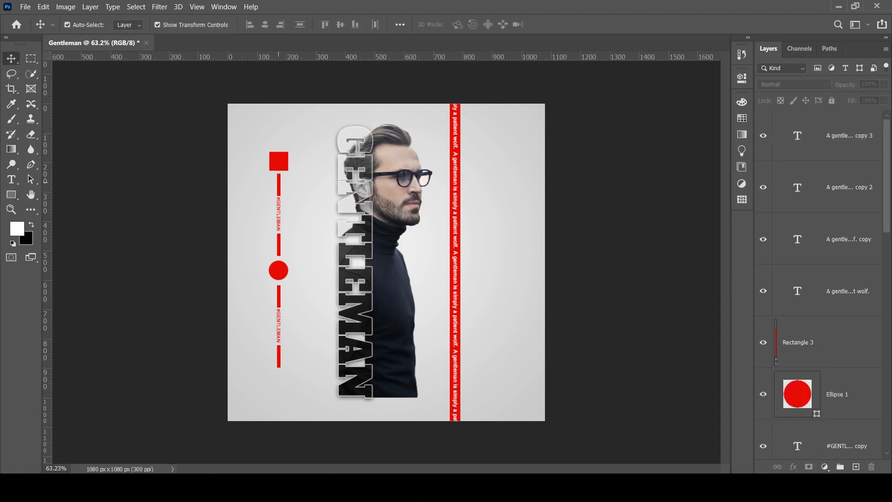
click(279, 183)
scroll(278, 182, up, 8)
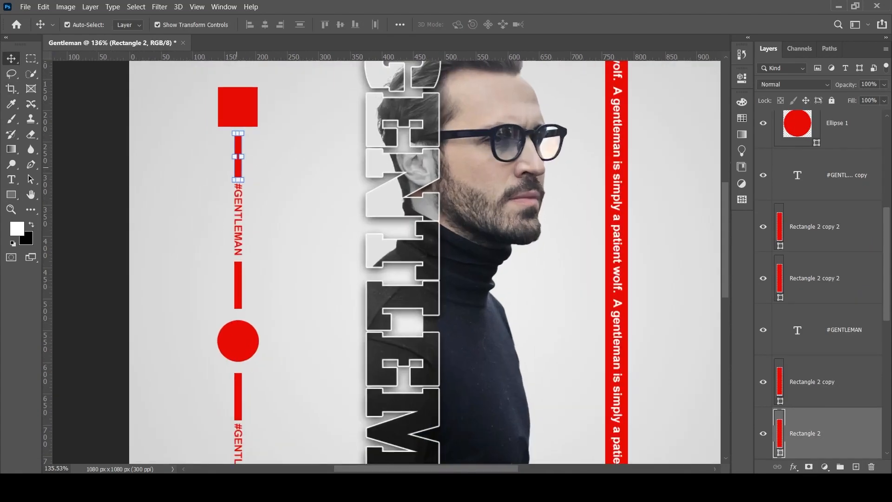
drag(238, 157, 637, 93)
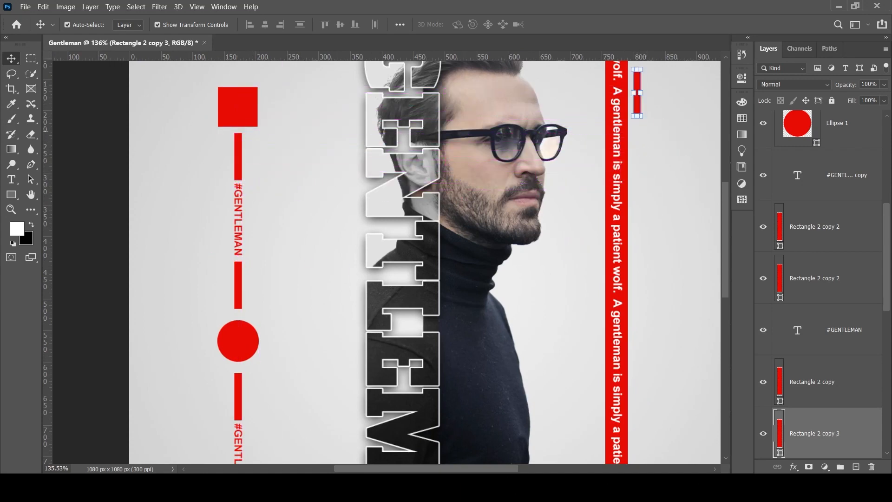
drag(647, 132, 482, 296)
drag(473, 233, 472, 172)
key(Return)
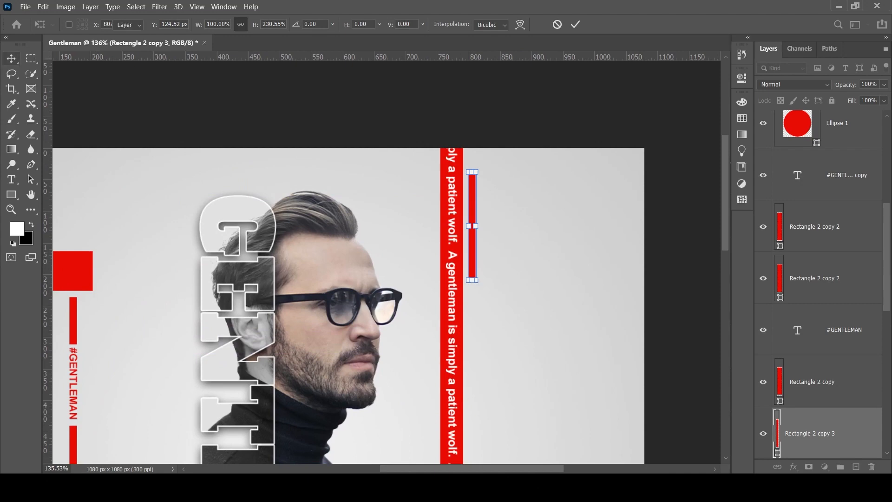
Step: Move the thin bar up past the canvas's upper edge, and place a copy of the small #GENTLEMAN text centred beneath it
click(471, 128)
drag(474, 216, 479, 186)
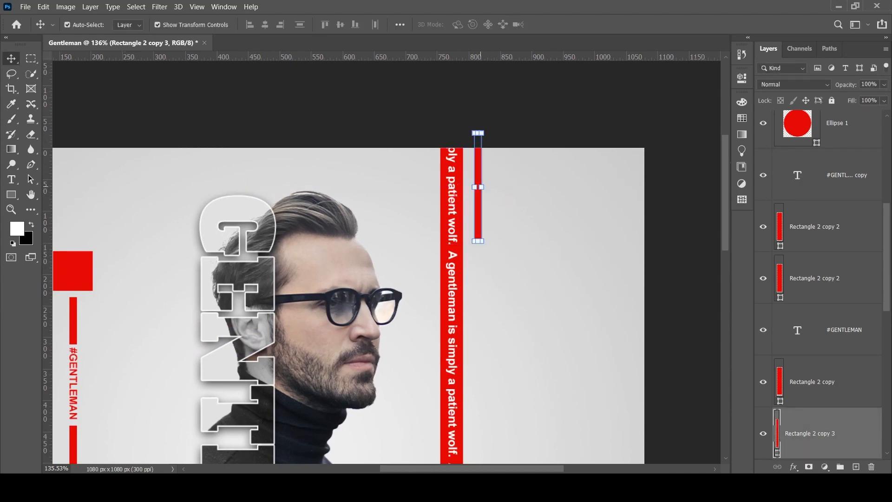
click(560, 289)
scroll(569, 318, down, 1)
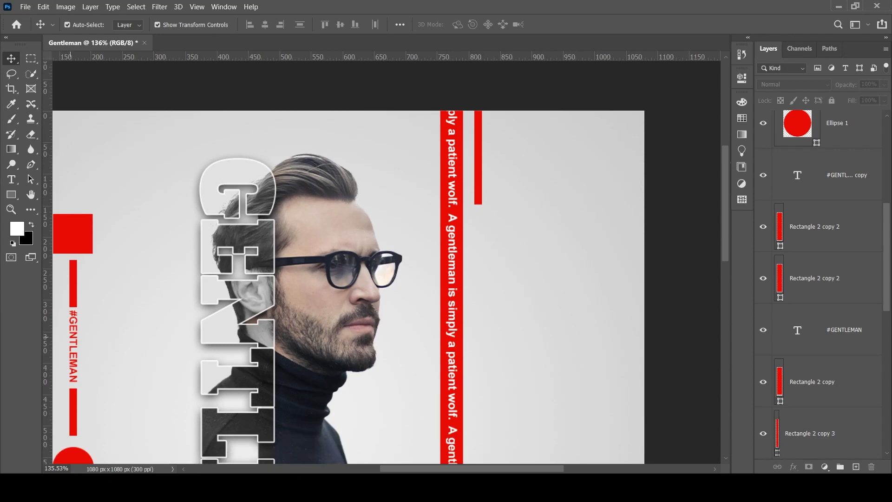
drag(73, 346, 479, 241)
Step: Select the thin bar with its #GENTLEMAN text and duplicate the pair three times downward to span the canvas height
drag(514, 163, 475, 253)
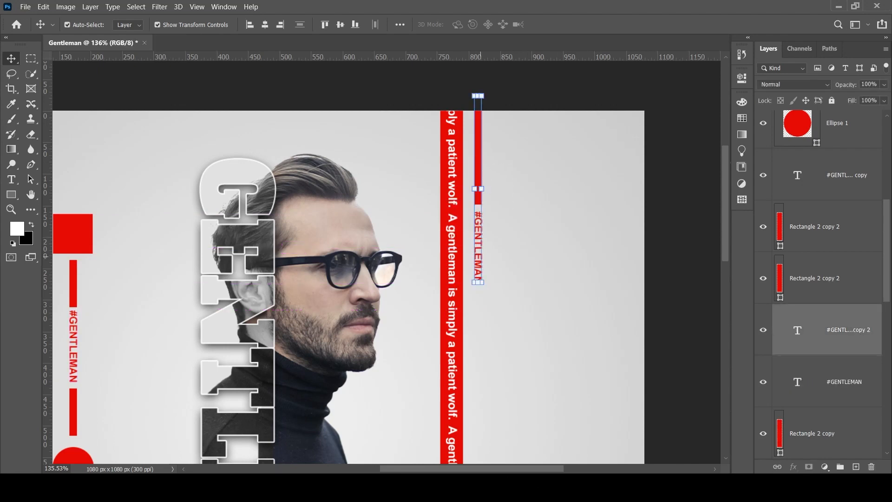
scroll(478, 195, down, 1)
drag(480, 111, 480, 289)
scroll(480, 288, down, 4)
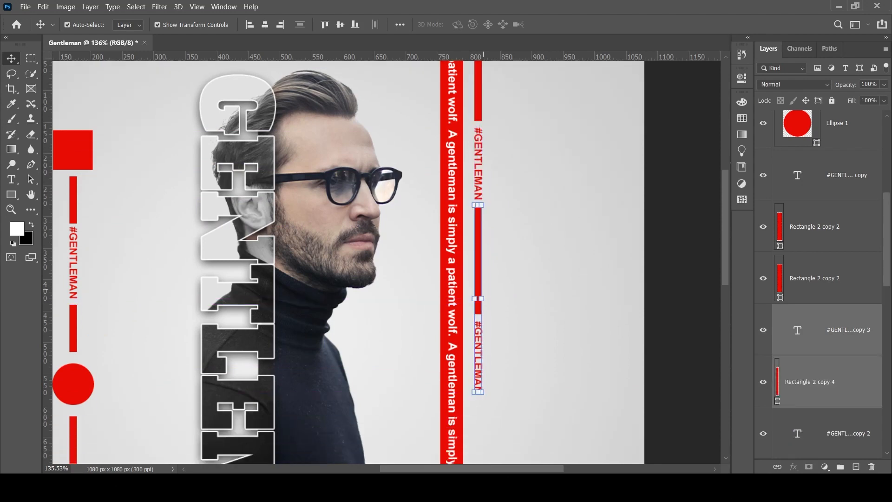
drag(479, 158, 480, 345)
scroll(480, 344, down, 5)
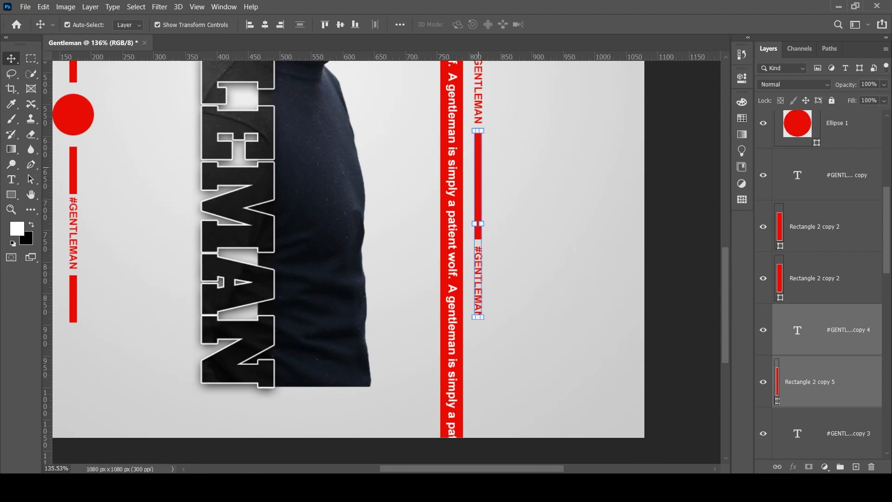
drag(479, 134, 499, 331)
Step: Nudge the lowest bar-and-text copy up slightly to even out its gap below the #GENTLEMAN text, and fit the poster on screen
scroll(506, 363, up, 5)
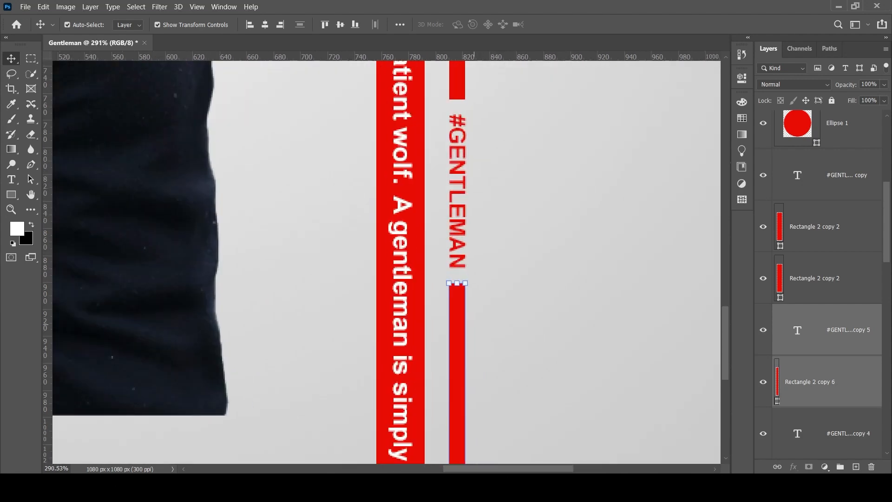
drag(460, 286, 459, 284)
drag(464, 316, 464, 315)
click(543, 344)
scroll(542, 344, down, 17)
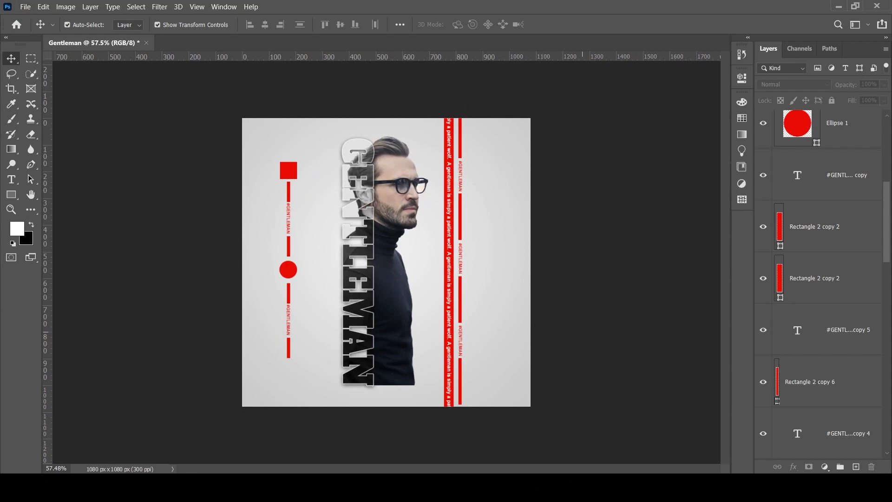
key(ctrl)
key(ctrl+0)
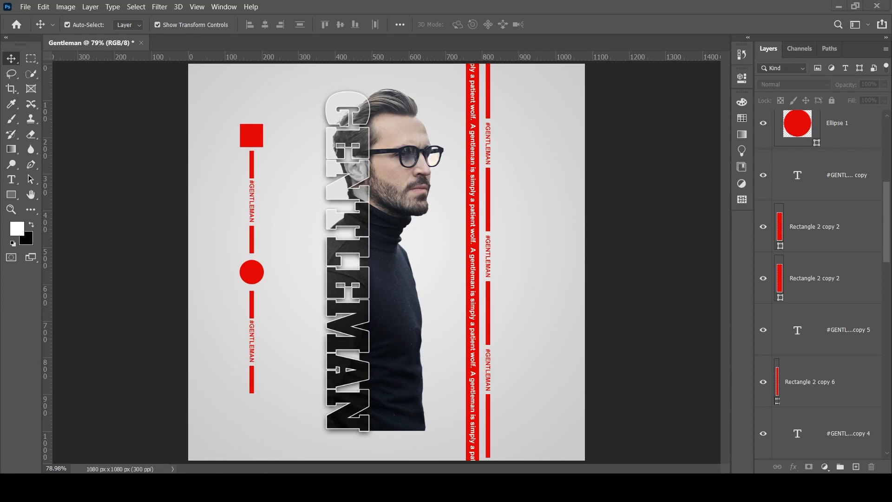
Step: Add a new horizontal text layer reading THANK YOU FOR WATCHING over the poster
key(t)
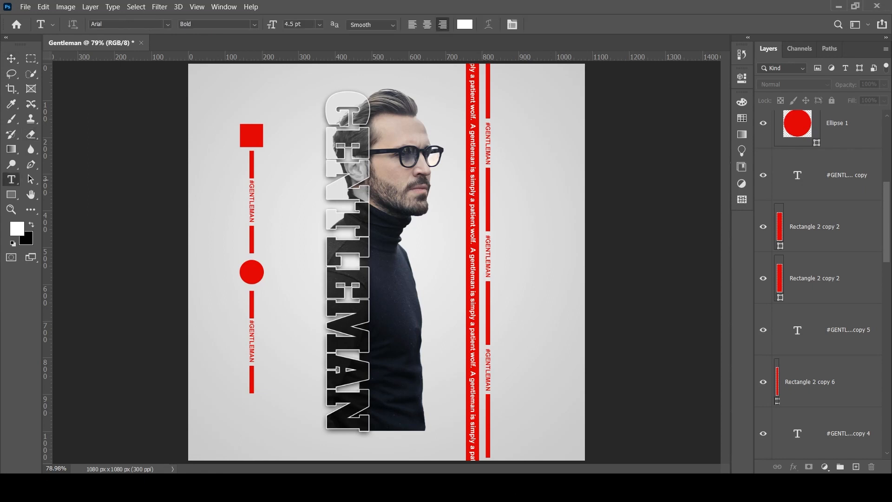
click(472, 215)
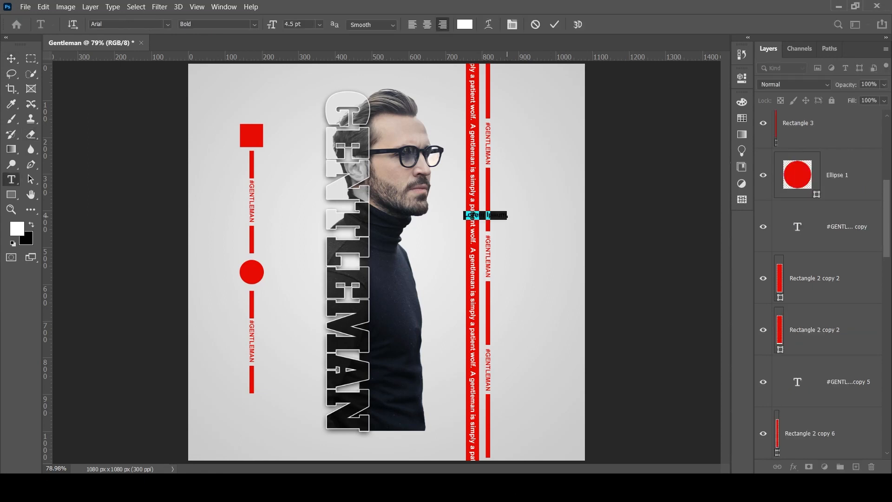
key(BackSpace)
text(NK YOU FOR)
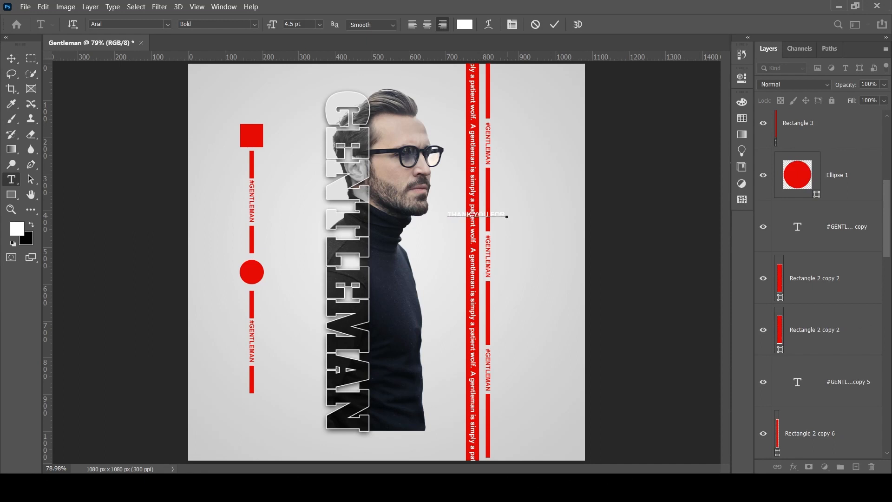
text( WATCHING.)
Step: Set the font size of the whole THANK YOU FOR WATCHING text to 18 pt
key(ctrl+a)
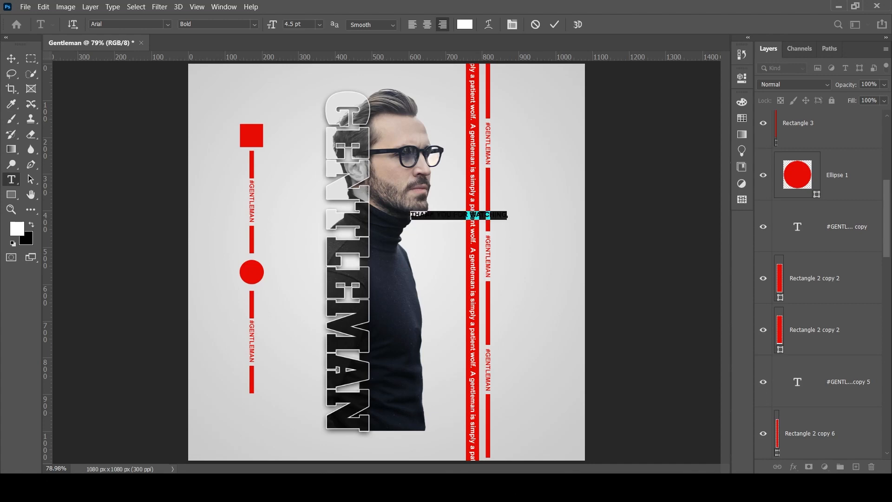
click(320, 24)
click(309, 155)
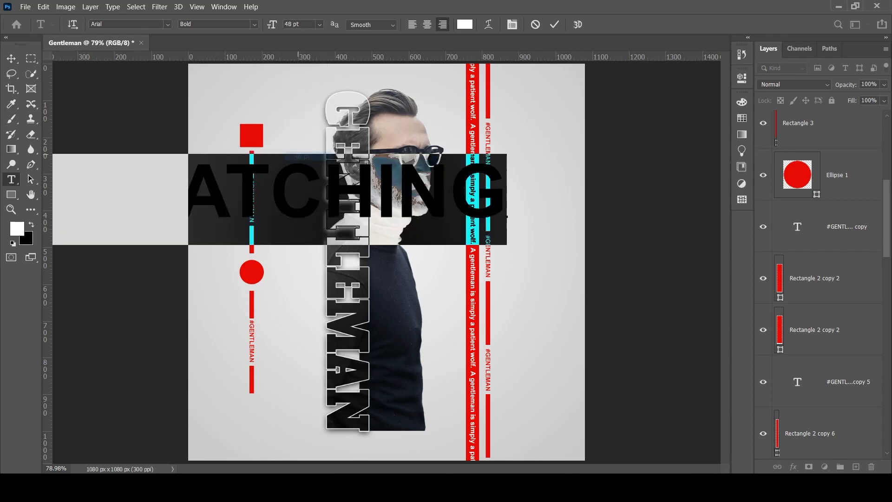
click(319, 24)
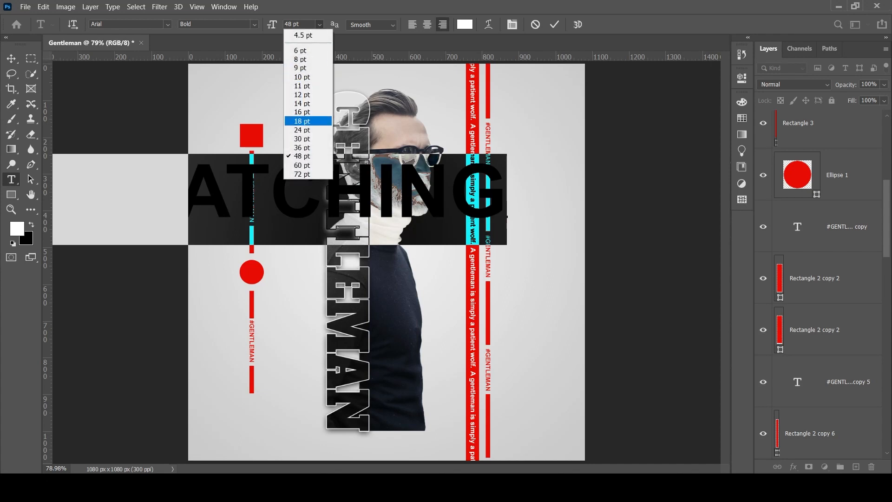
click(302, 121)
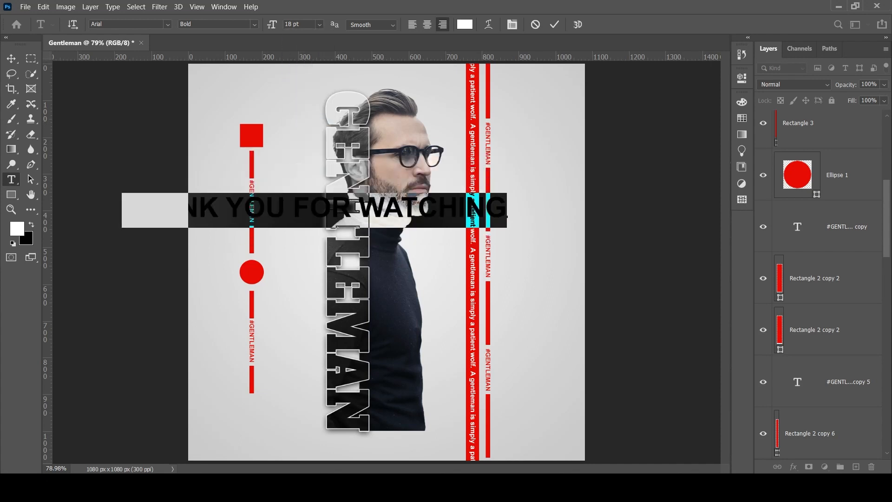
Step: Rotate the THANK YOU FOR WATCHING text 90° and place it vertically centred to the right of the thin red bars
click(11, 58)
drag(513, 221, 342, 430)
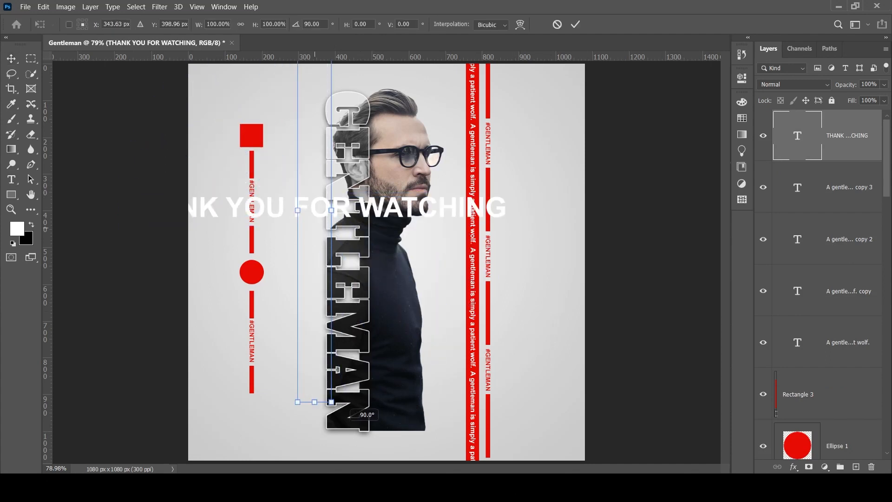
drag(325, 142, 535, 194)
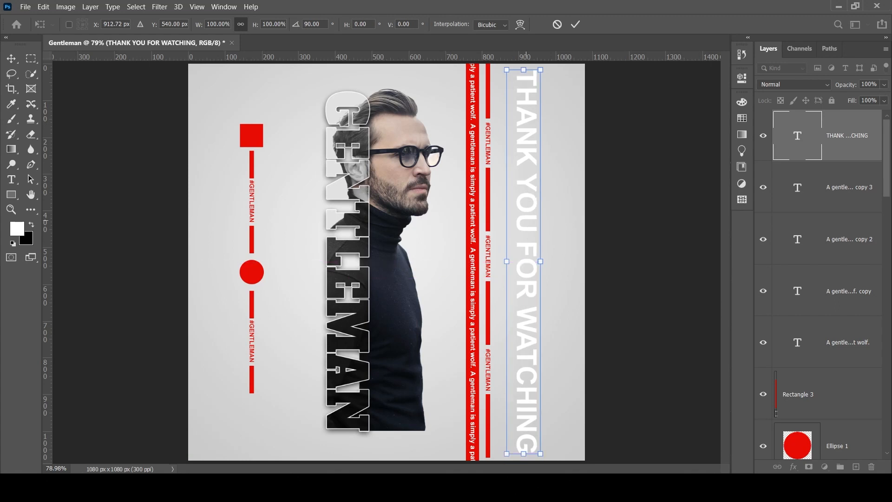
key(Return)
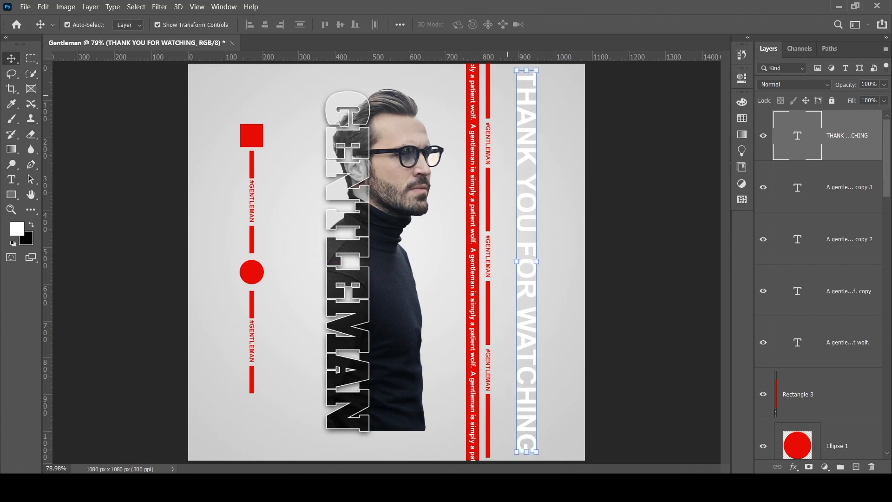
Step: Recolour the THANK YOU FOR WATCHING text with the red sampled from the thin bars (e80d03), and deselect it
double_click(517, 453)
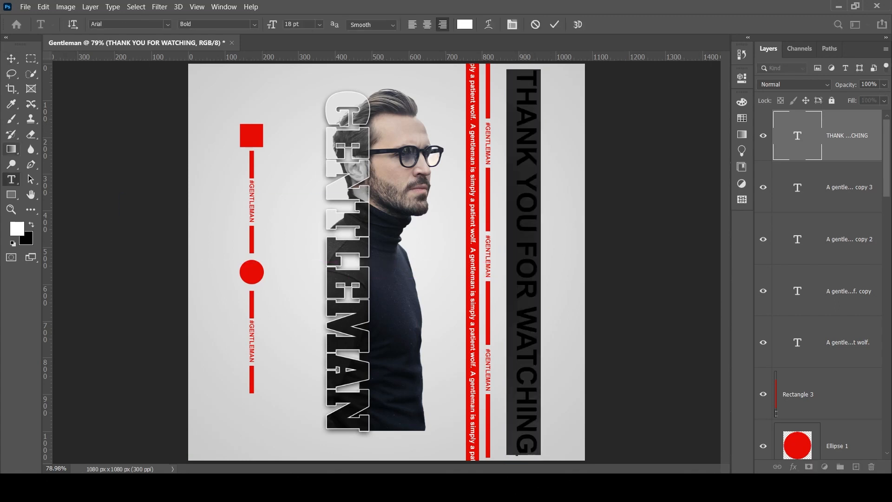
click(465, 24)
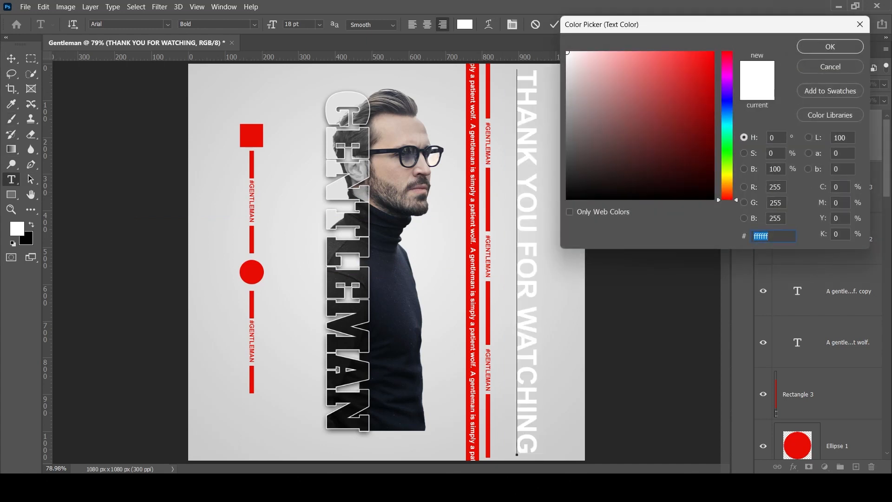
click(489, 79)
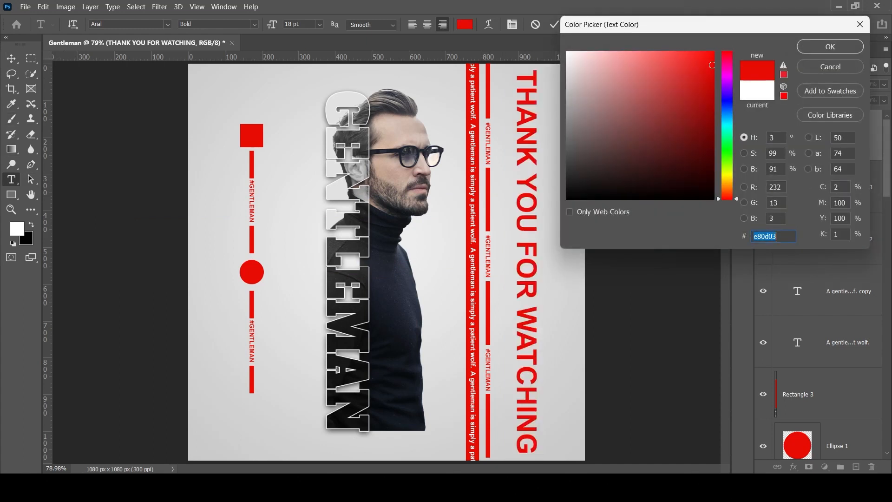
click(830, 47)
click(11, 58)
click(574, 328)
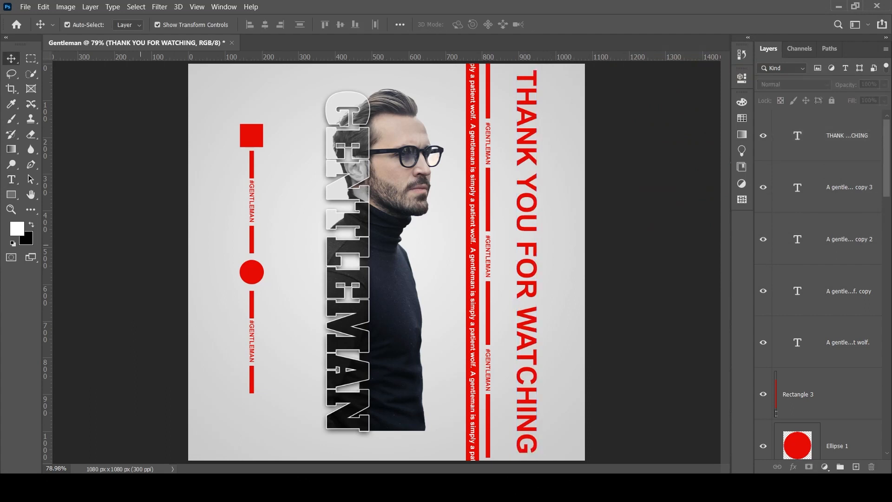
scroll(573, 328, down, 2)
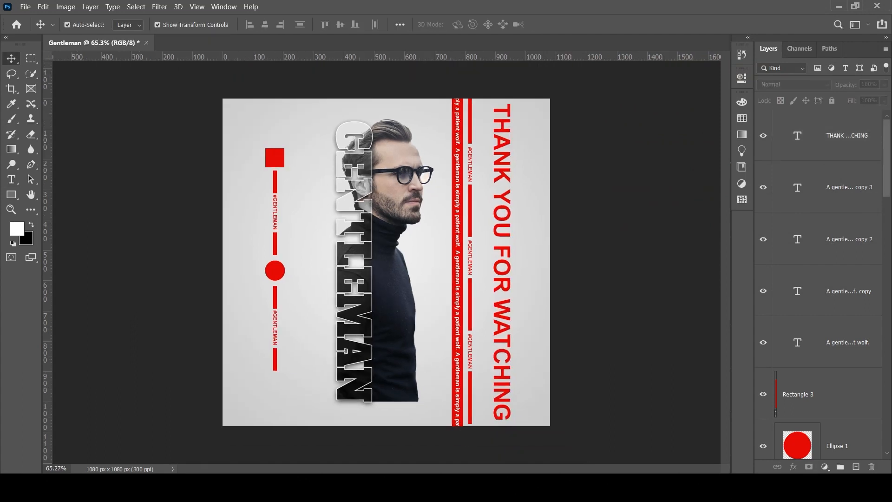